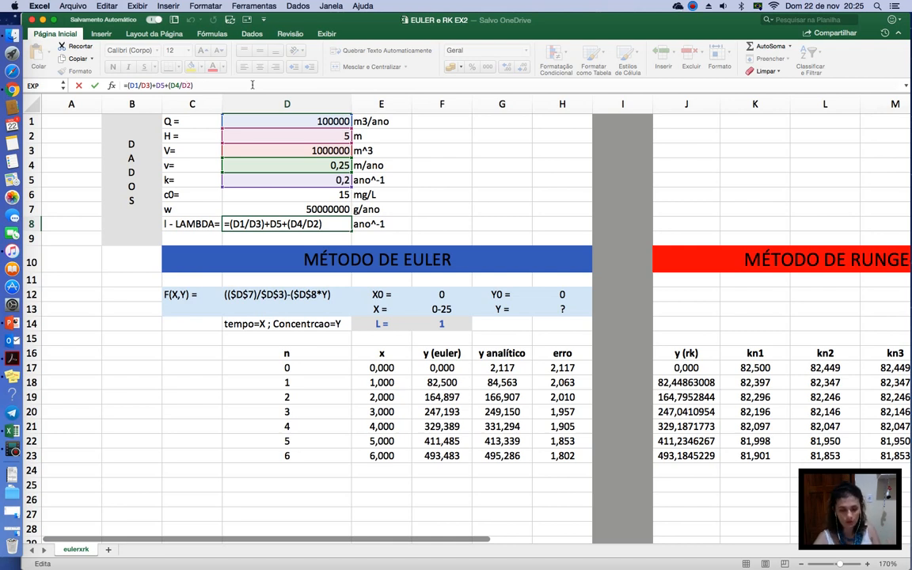
Commit the LAMBDA formula =(D1/D3)+D5+(D4/D2) in cell D8
key(Return)
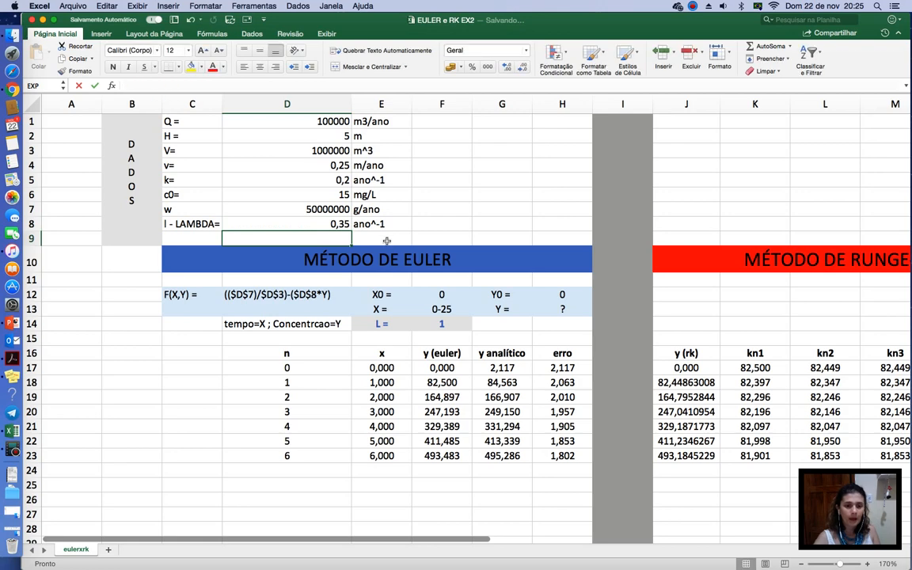
Turn the F(X,Y) expression in cell D12 into a live formula by adding an equals sign before it
click(318, 293)
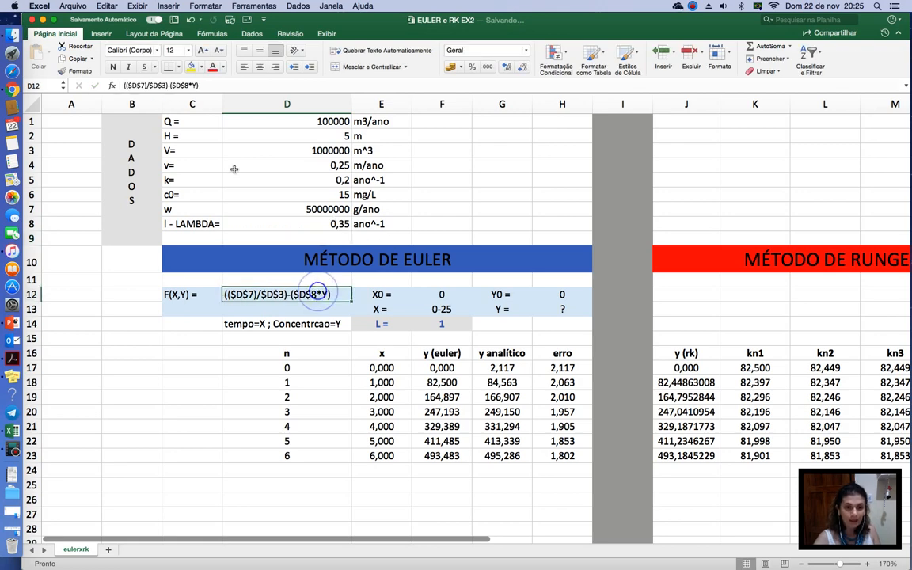
click(209, 86)
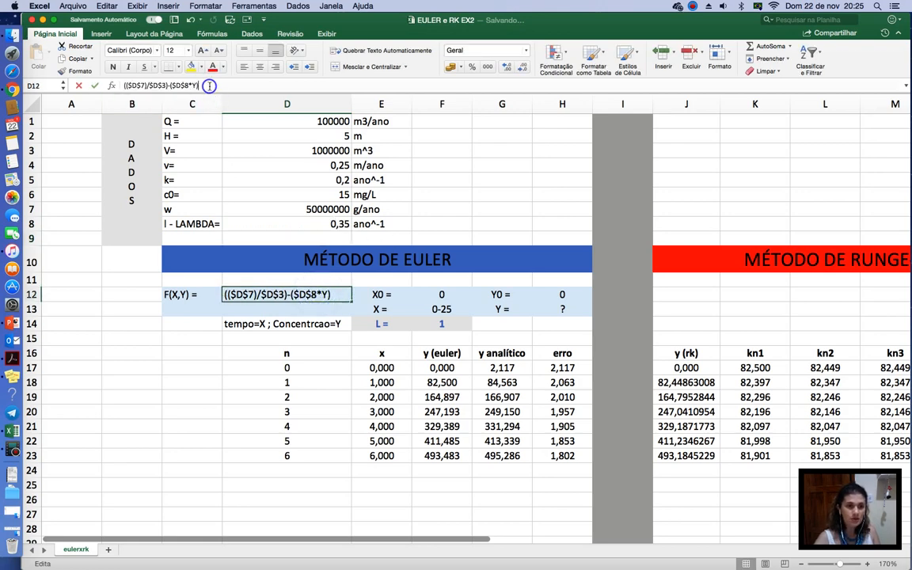
click(123, 85)
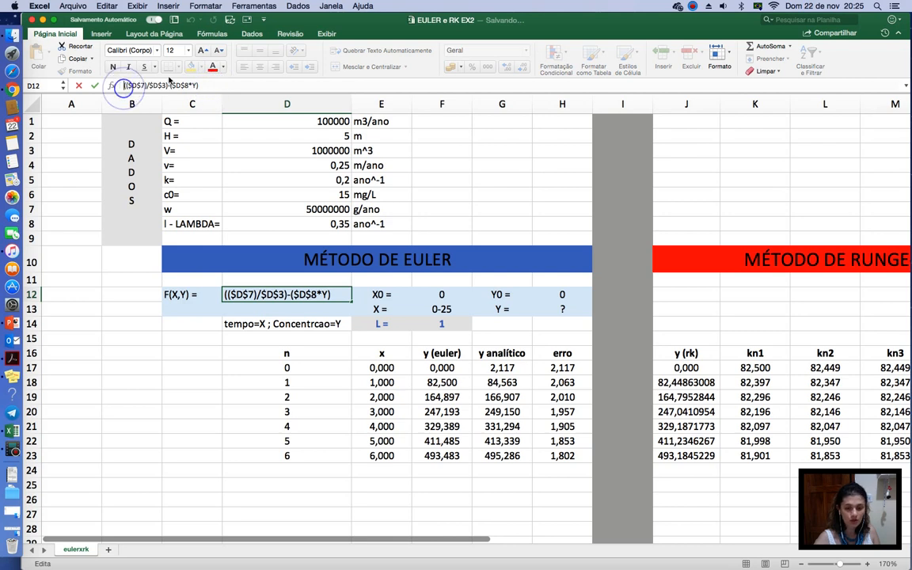
text(=-)
key(BackSpace)
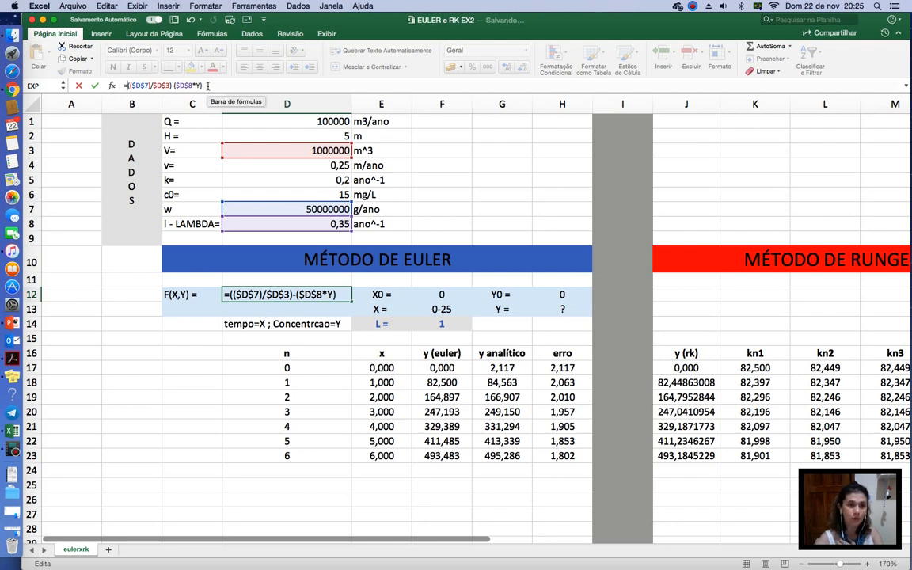
click(205, 85)
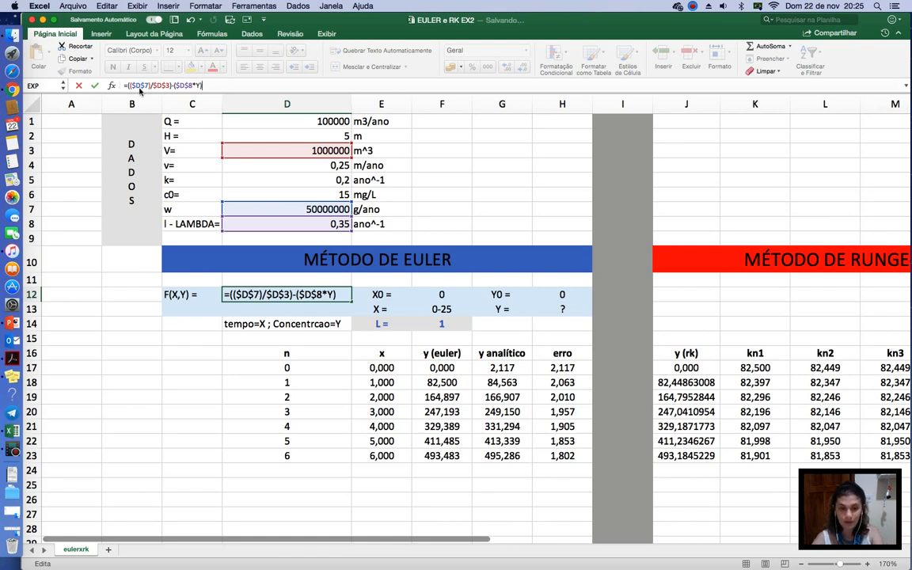
key(Return)
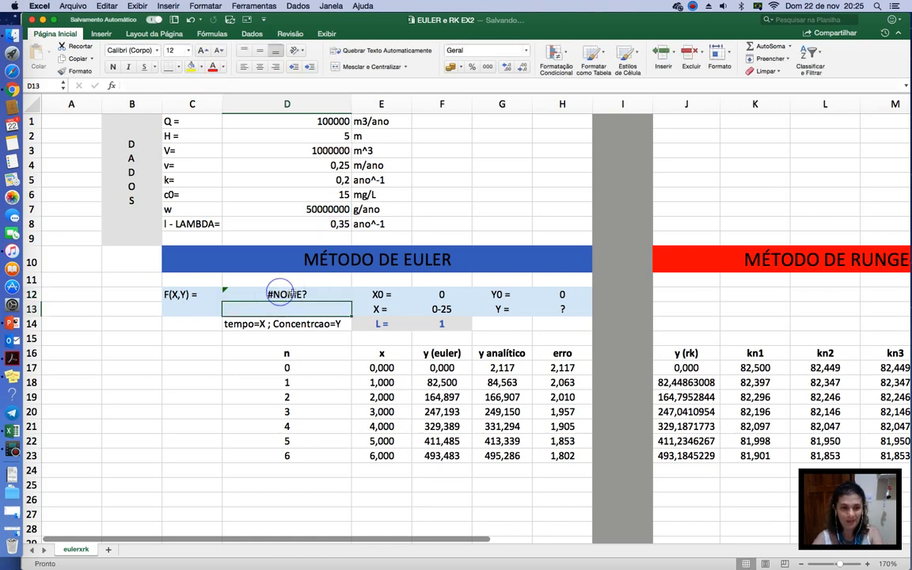
Restore the F(X,Y) expression in cell D12 to plain text by removing its leading equals sign
click(285, 292)
click(128, 85)
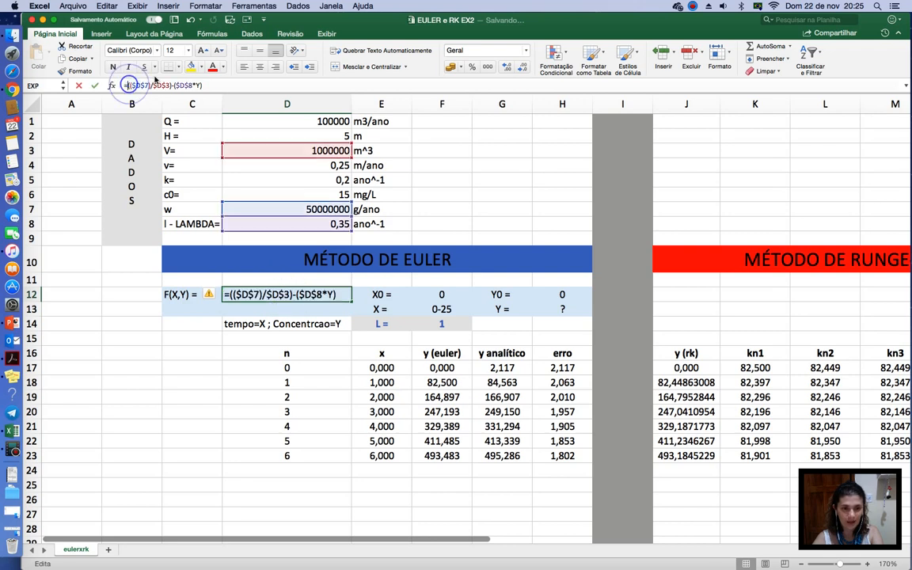
key(BackSpace)
key(Return)
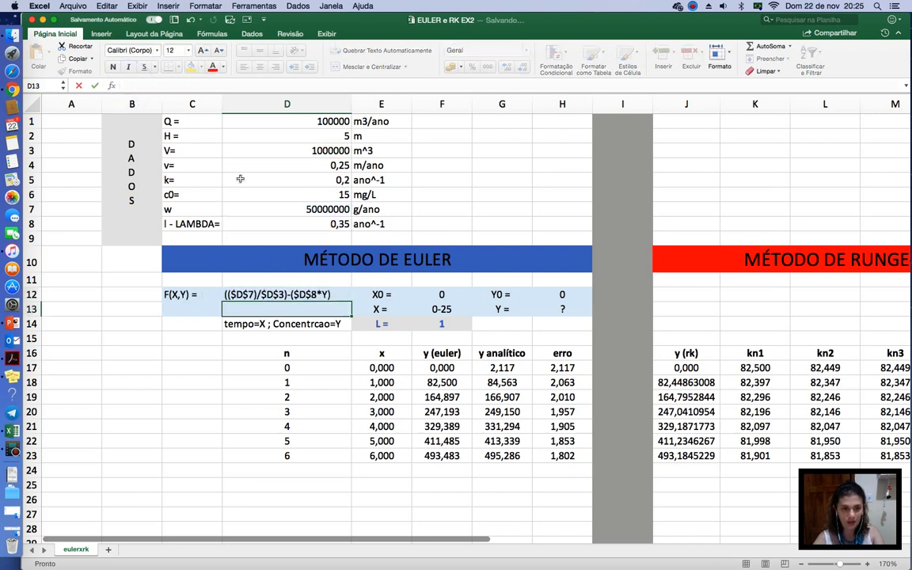
Review the F(X,Y) and X range cells, then switch to Acrobat Reader and look up the time-step paragraph below the lambda calculation
click(289, 297)
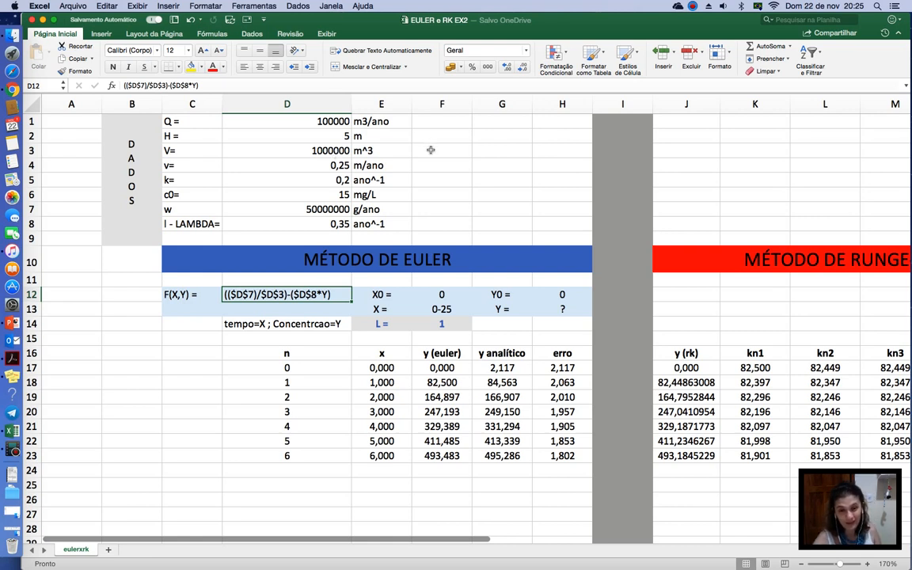
click(441, 309)
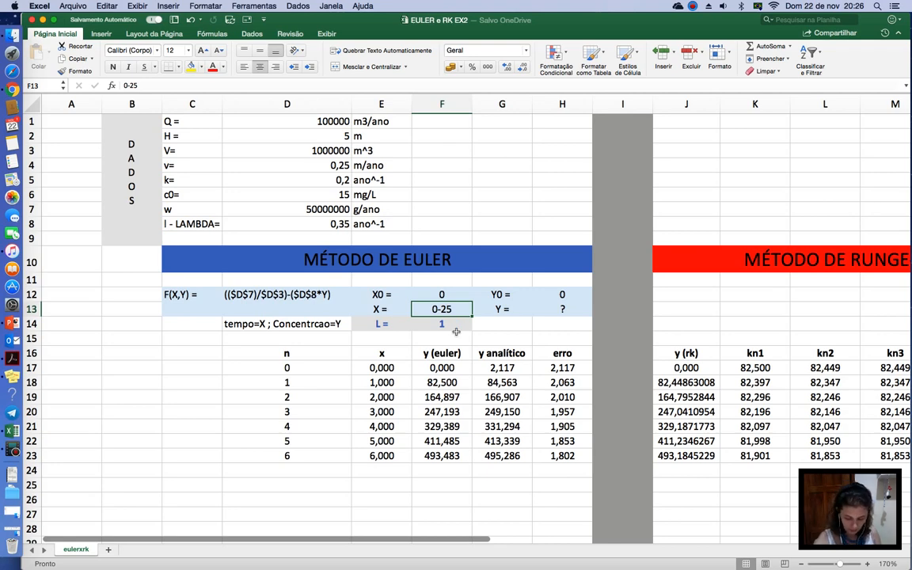
click(35, 358)
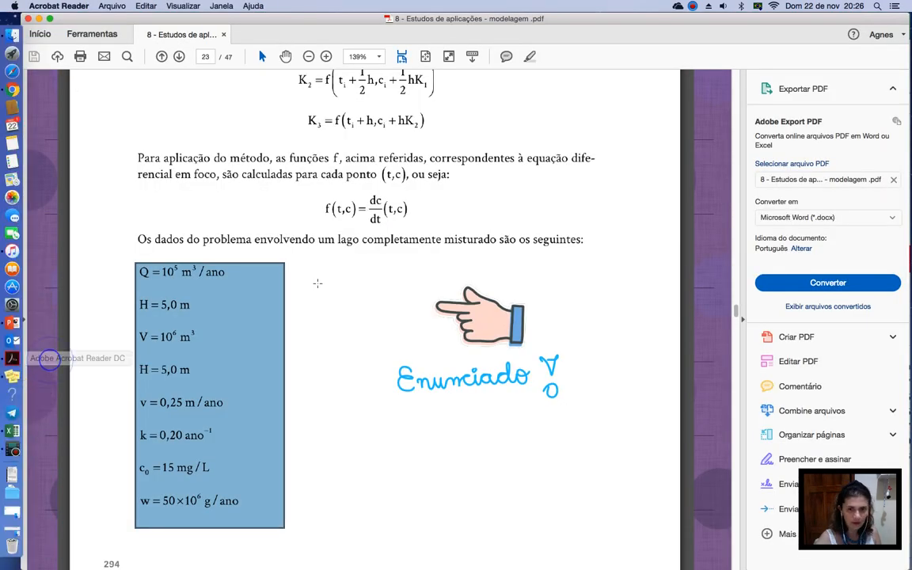
scroll(317, 283, down, 10)
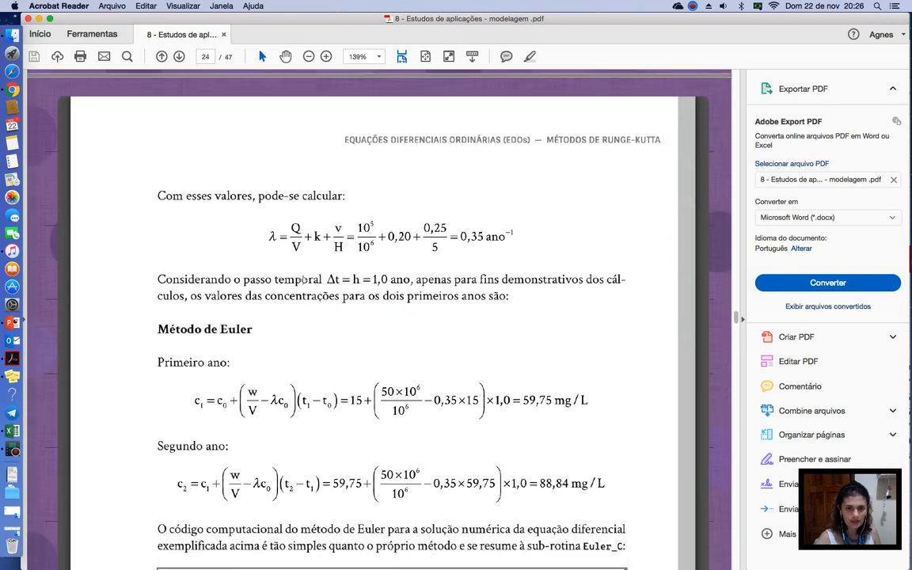
drag(158, 277, 623, 299)
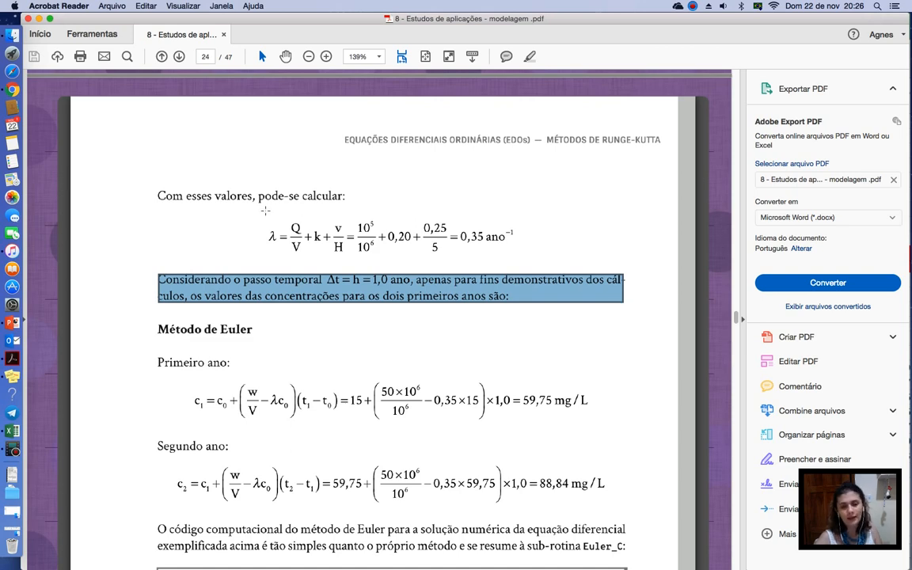
click(265, 210)
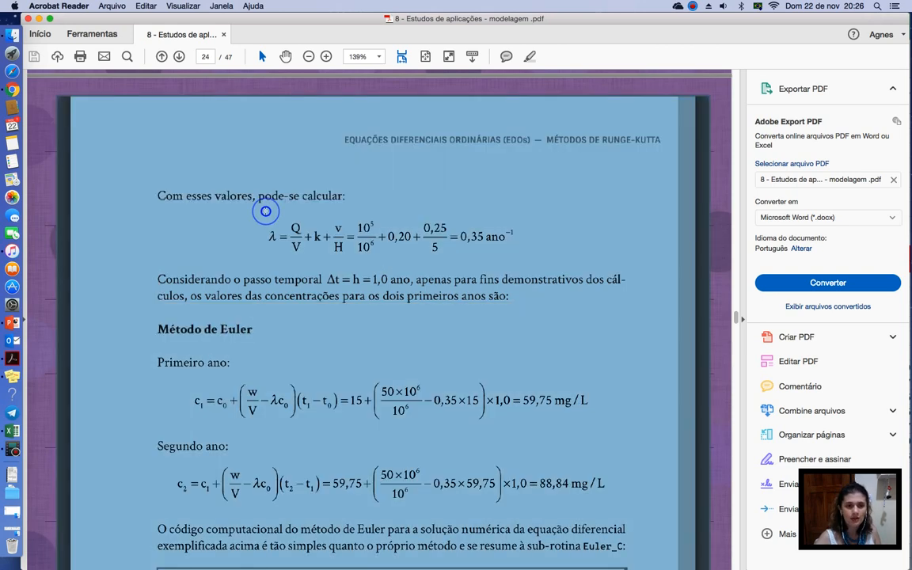
click(198, 186)
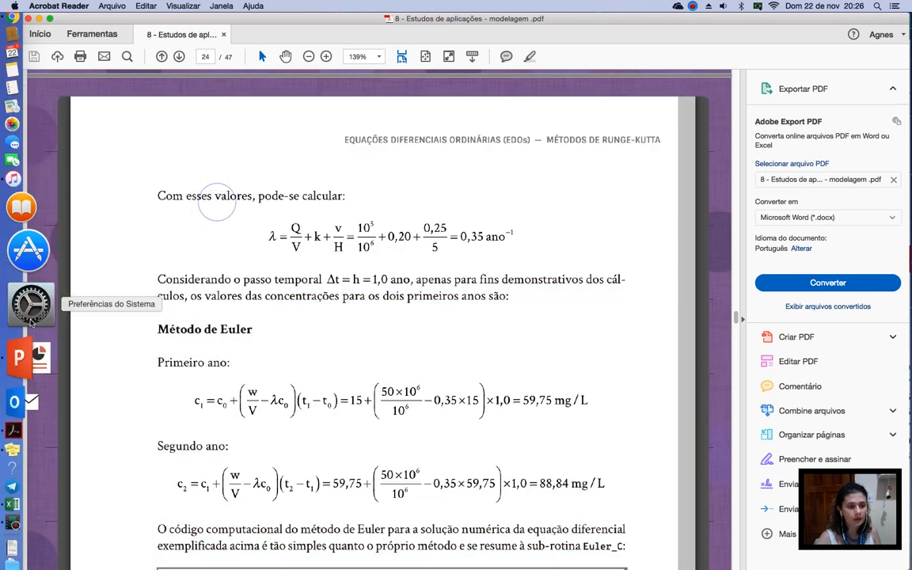
Switch back to Excel and examine the Euler table, its initial y value in F17 and the unit of c0
click(46, 433)
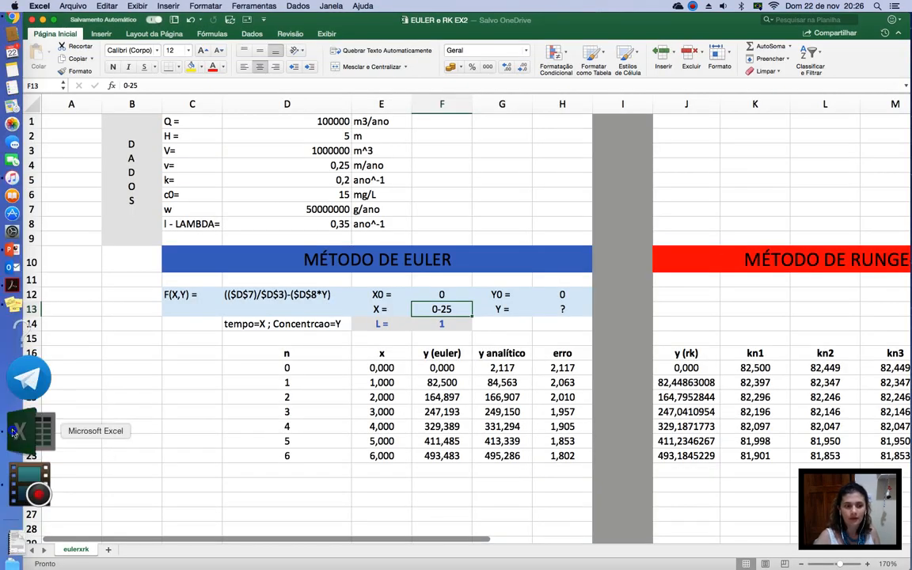
click(413, 238)
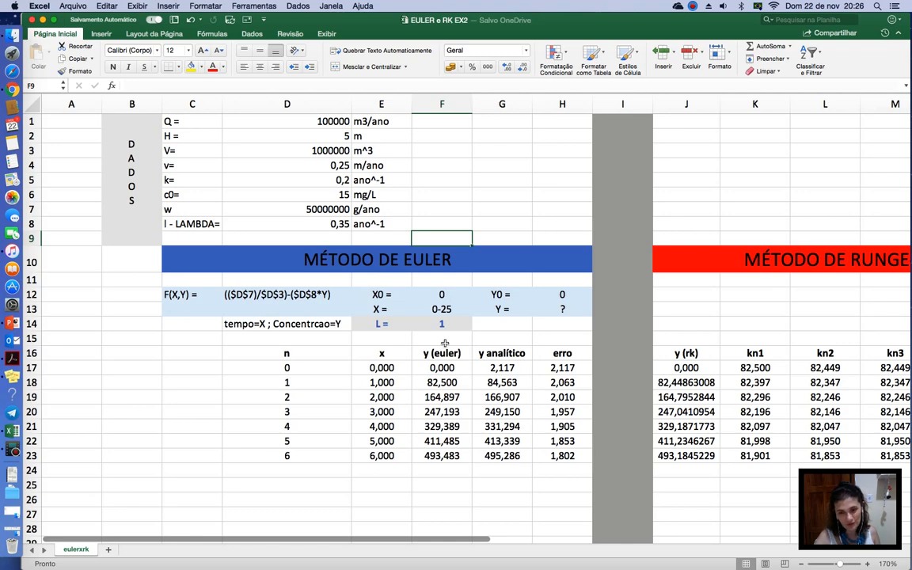
scroll(418, 329, down, 1)
scroll(417, 328, up, 1)
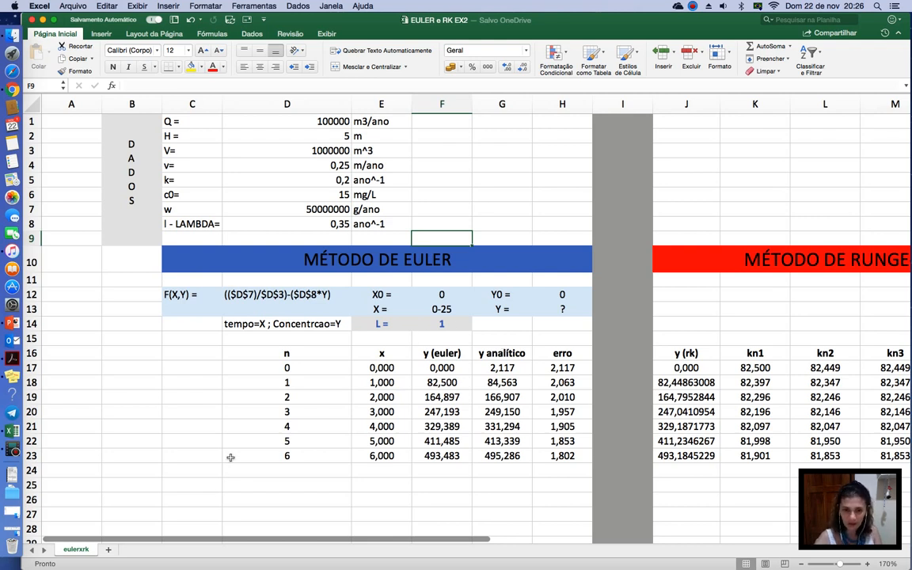
click(431, 368)
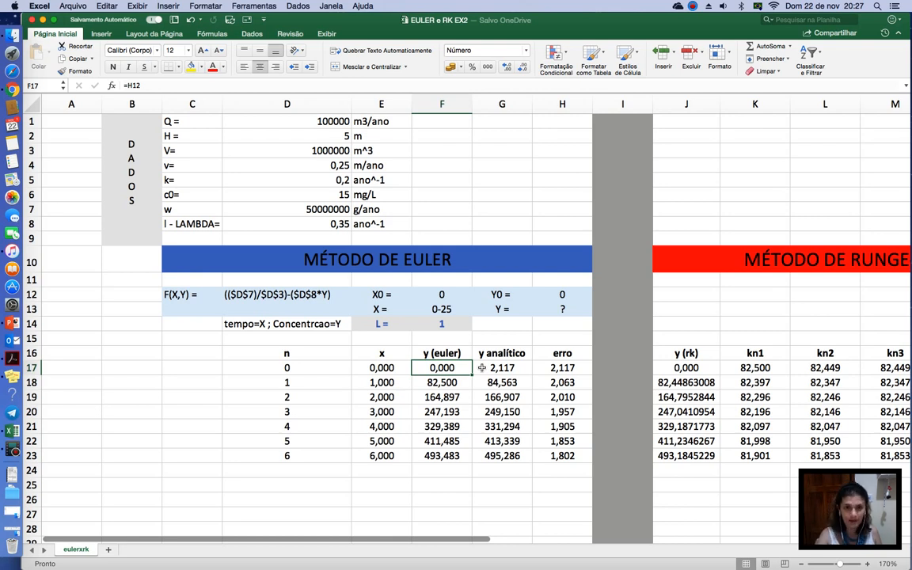
click(385, 195)
click(437, 192)
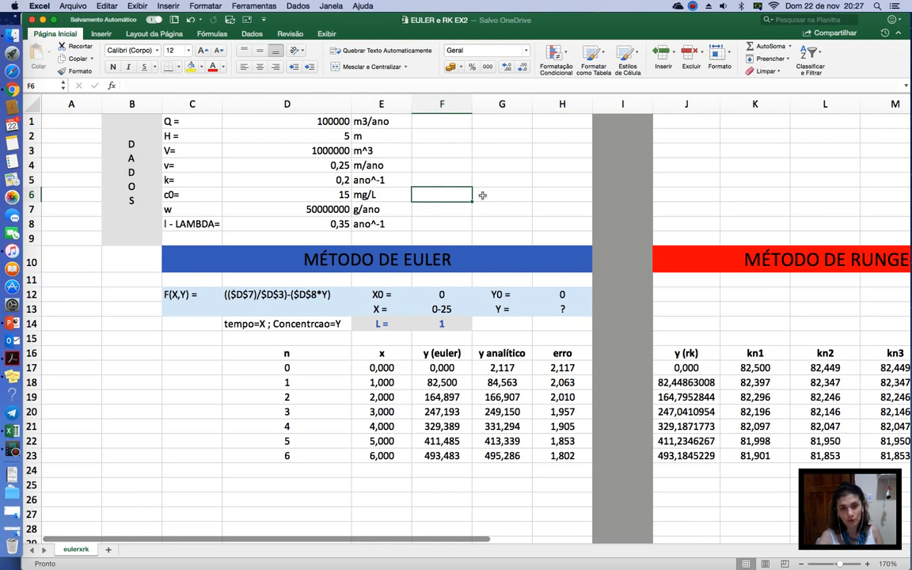
click(368, 194)
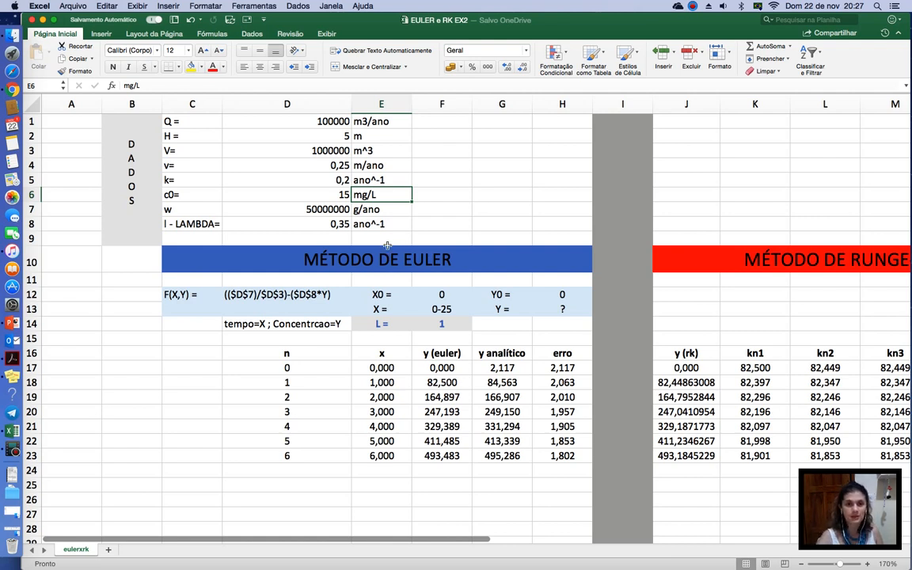
Multiply the w value by 1000 in cell F7 with the formula =D7*1000
click(418, 209)
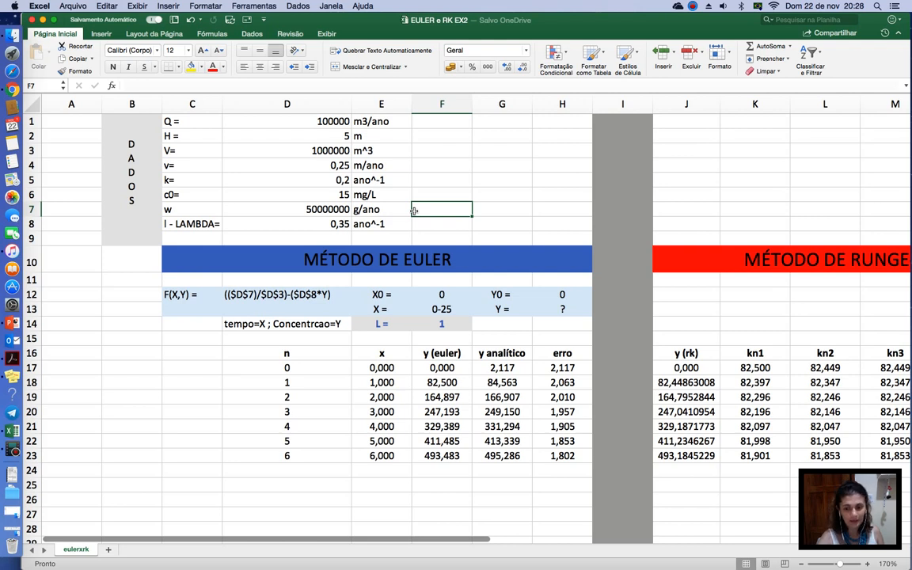
text(=)
click(336, 211)
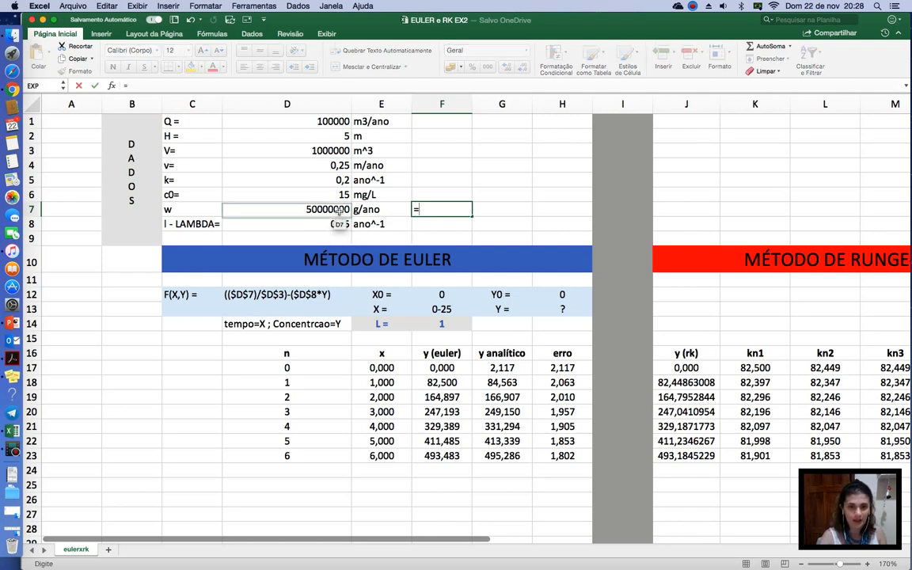
text(*)
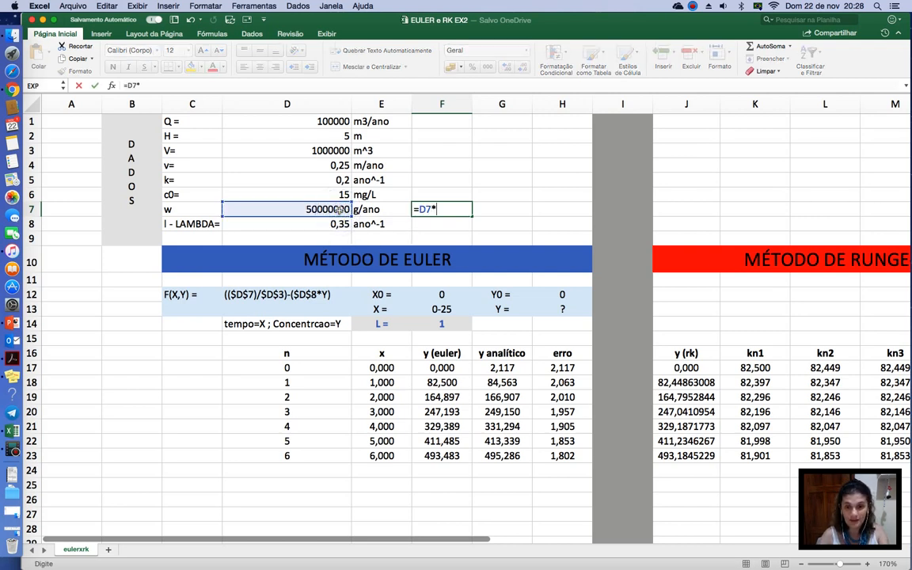
text(1000)
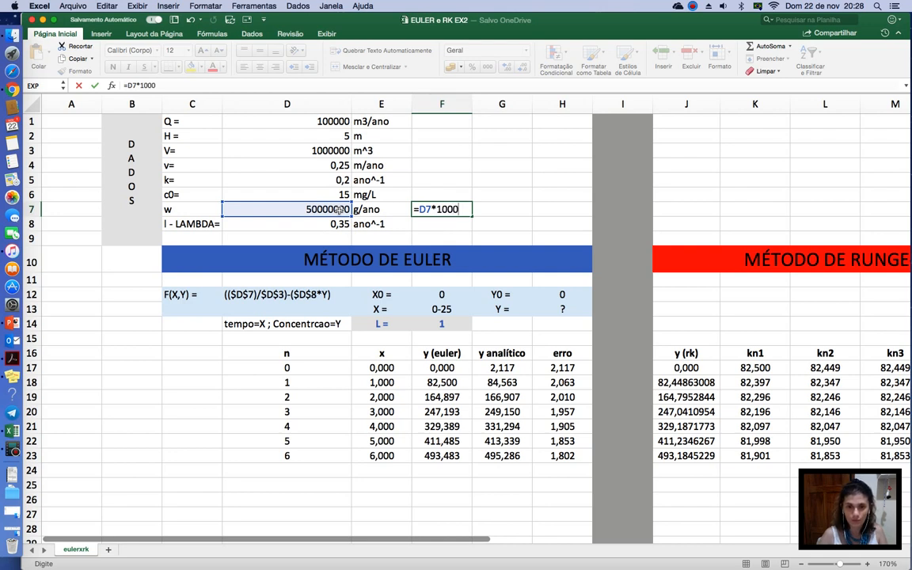
key(Return)
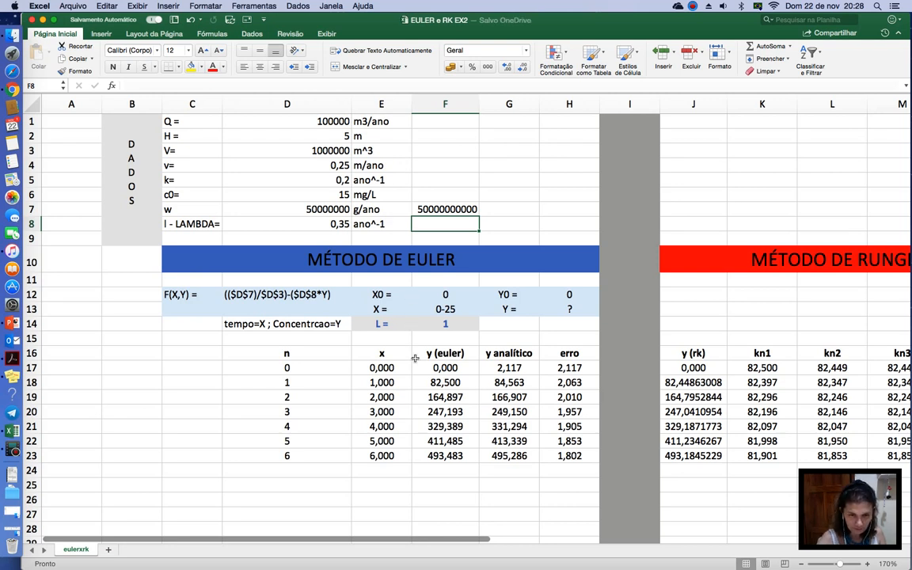
click(310, 294)
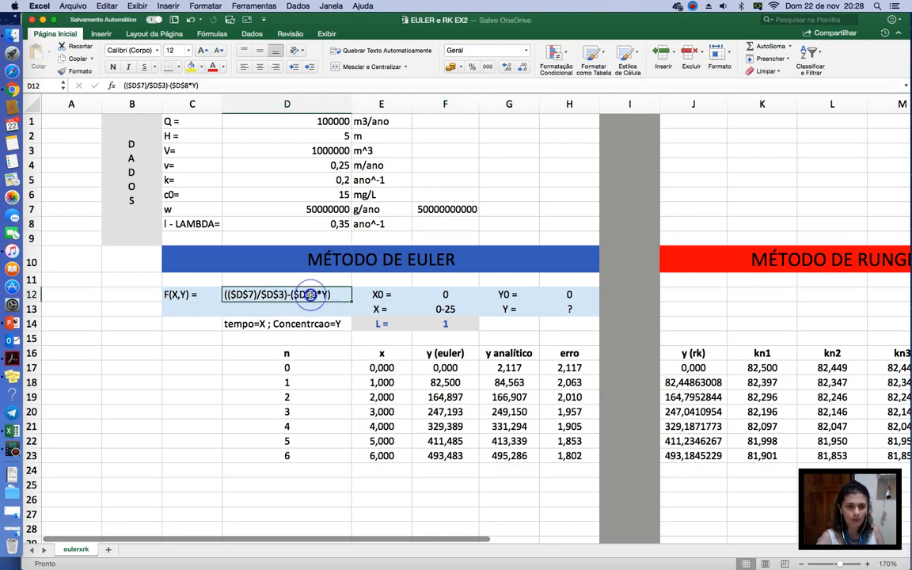
click(125, 84)
text(=)
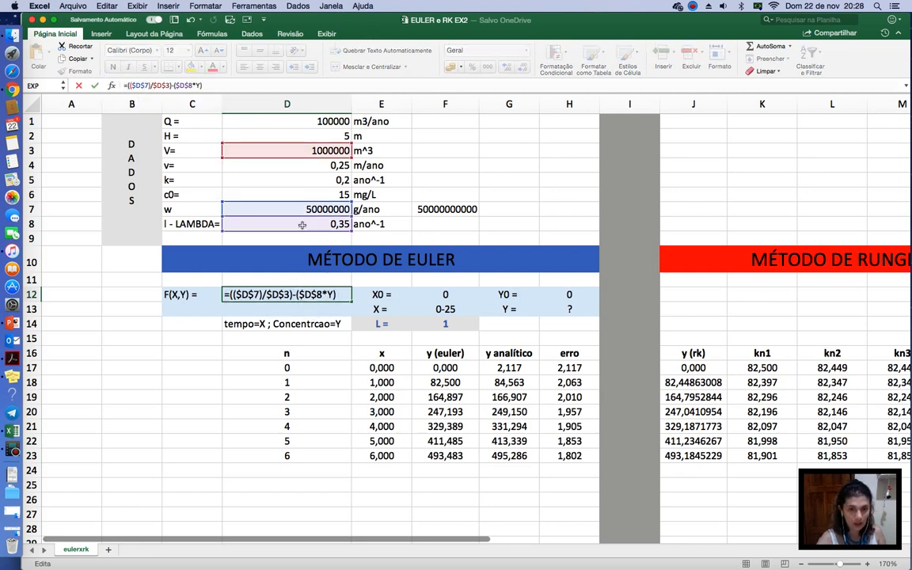
drag(274, 188, 304, 208)
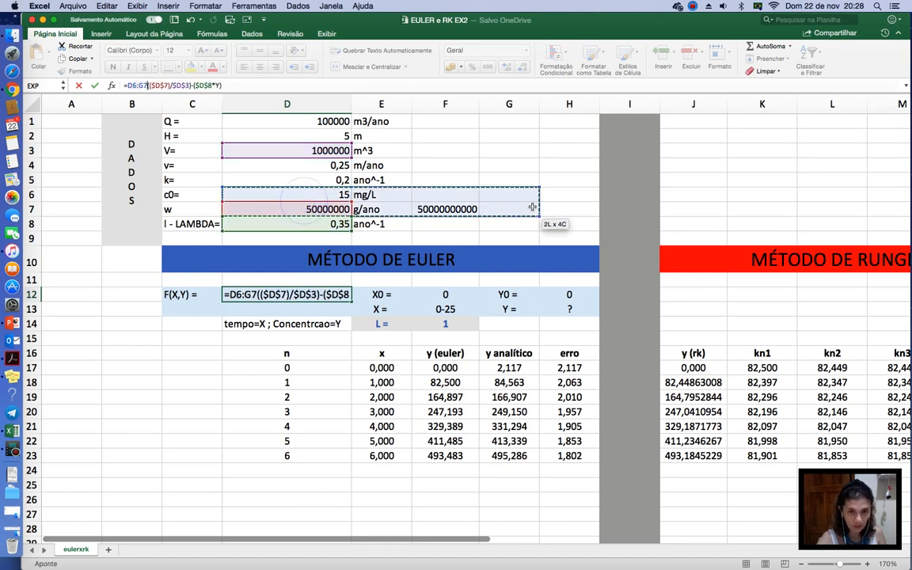
key(Escape)
Make the F(X,Y) expression in D12 reference the converted w value, entering =(($F$7)/$D$3)-($D$8*Y)
click(321, 297)
click(127, 85)
text(=)
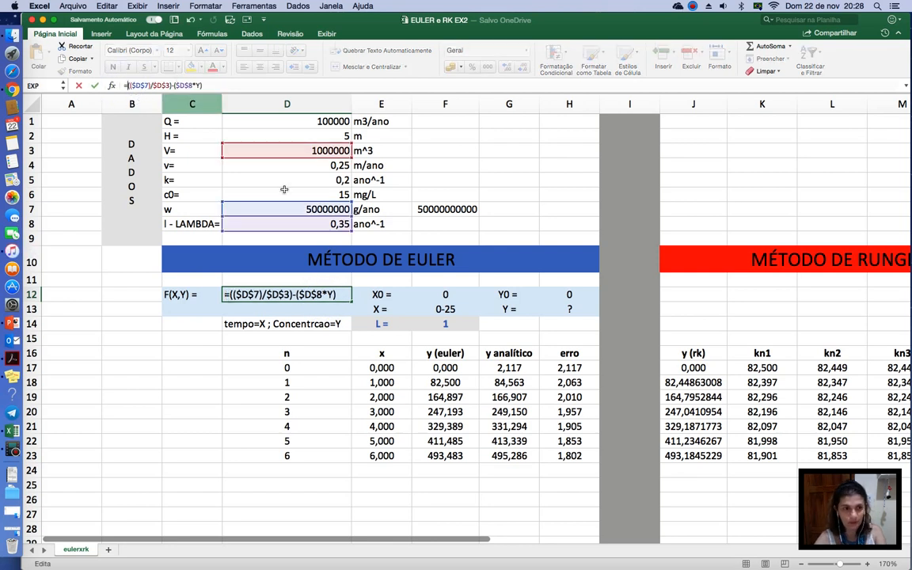
click(286, 205)
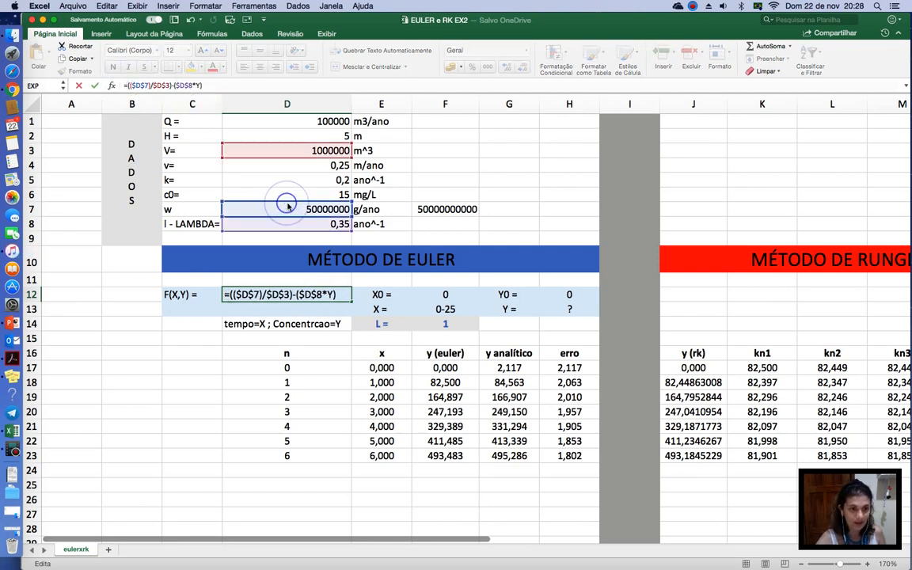
drag(287, 205, 473, 209)
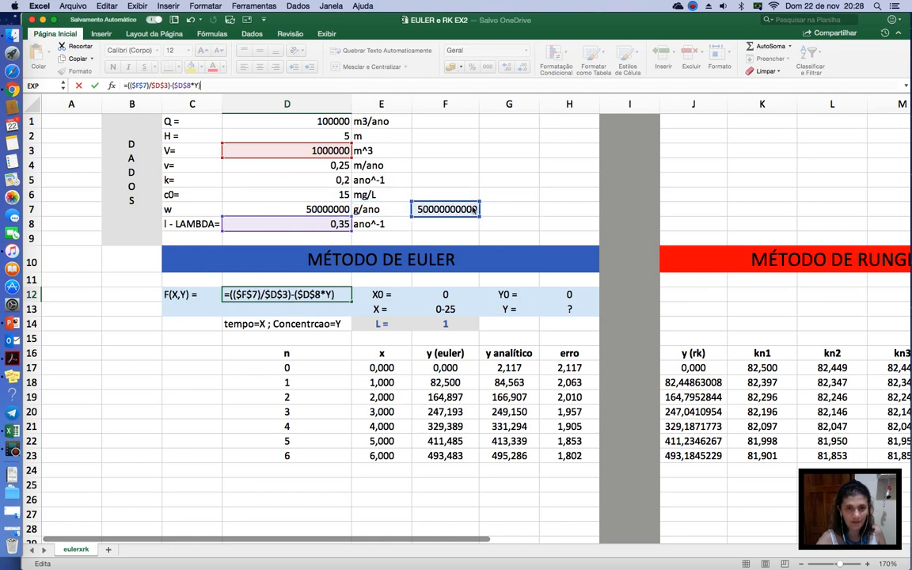
key(Return)
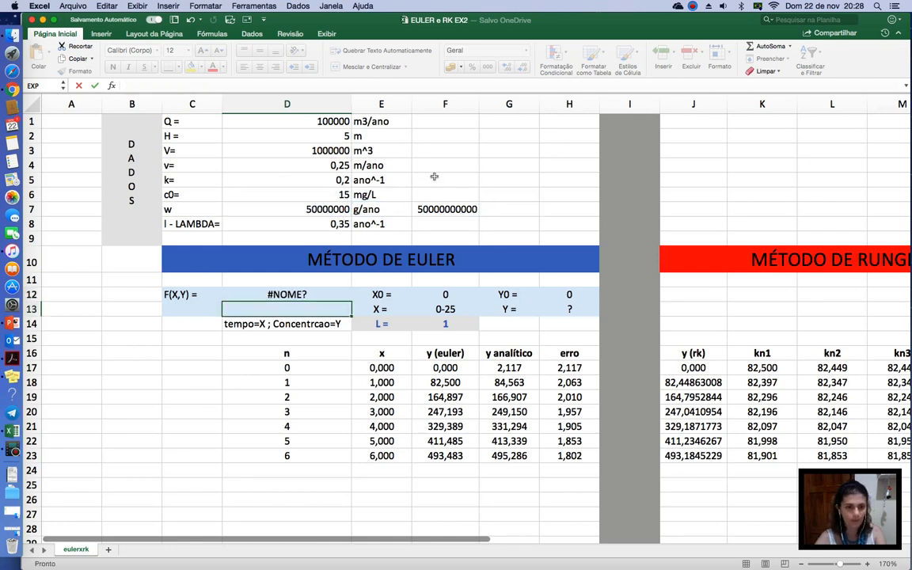
Convert the F(X,Y) formula in D12 to plain text by removing its leading equals sign
click(319, 292)
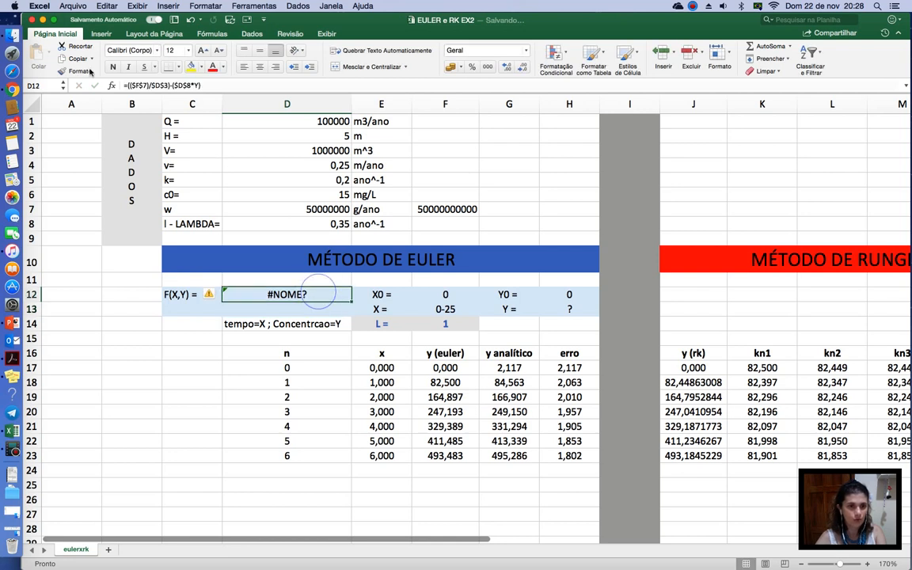
click(125, 85)
key(BackSpace)
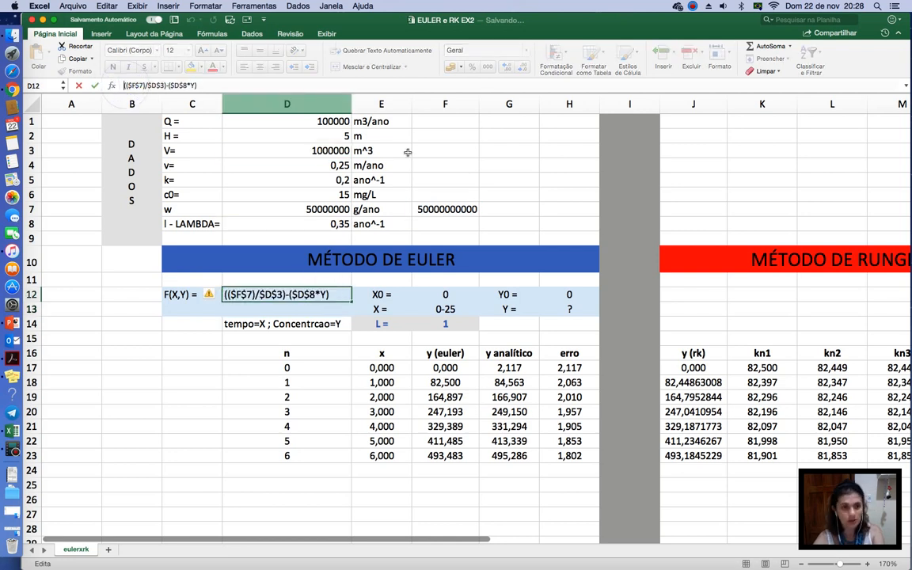
key(Return)
Label the converted w value with the unit mg/ano in G7
click(489, 209)
text(m)
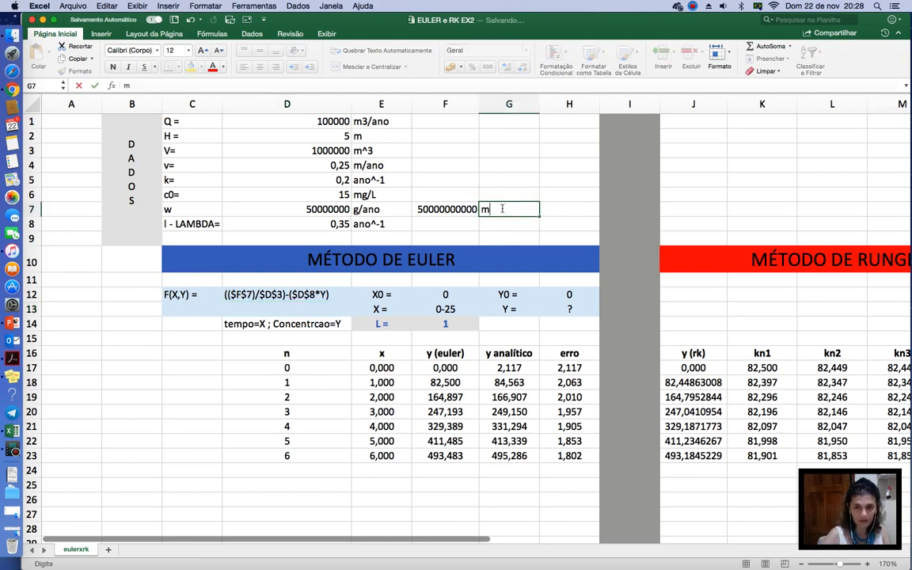
text(g/ano)
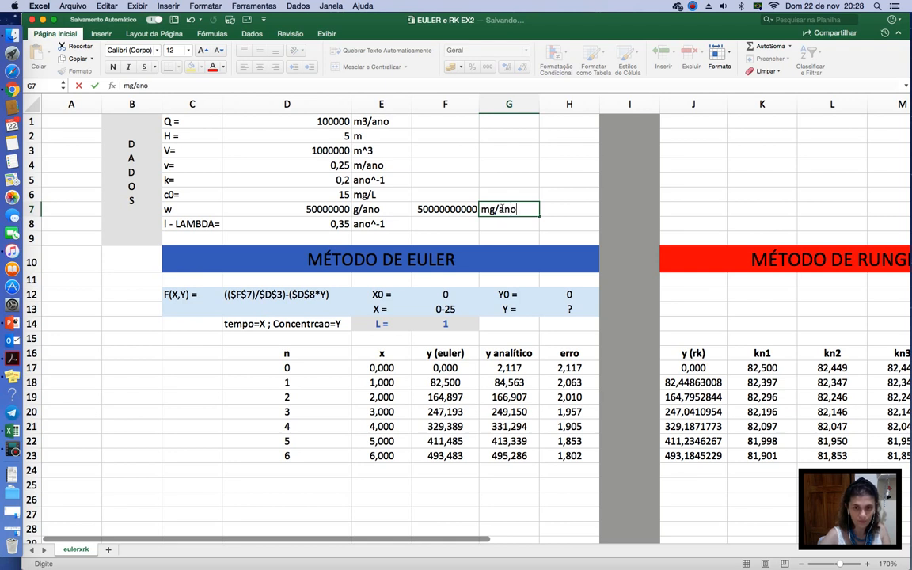
key(Return)
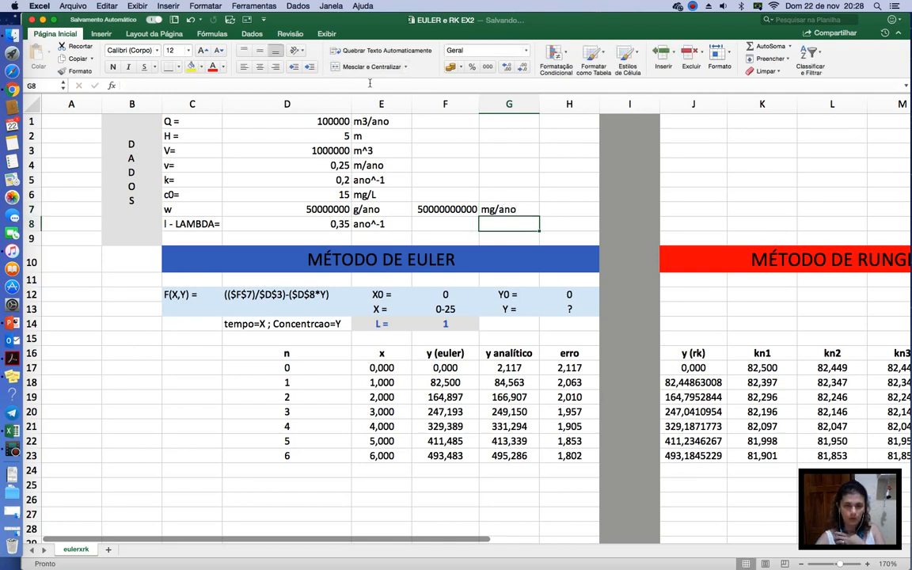
click(467, 367)
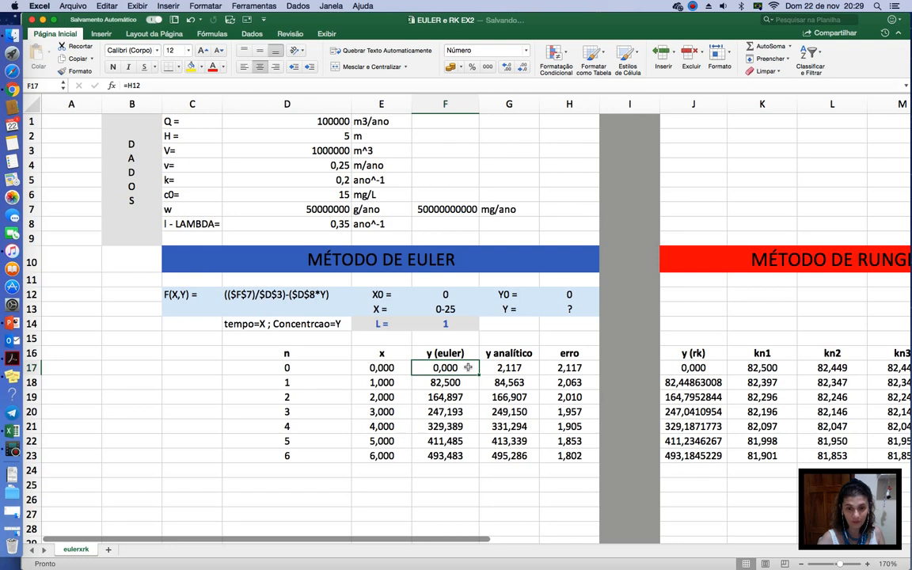
text(=)
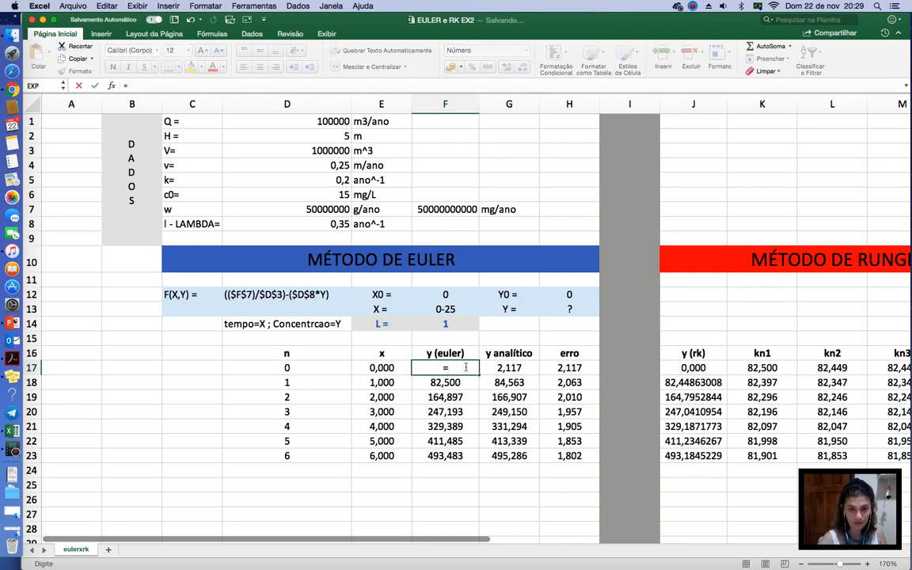
key(Escape)
Link the initial value Y0 in H12 to the c0 concentration in D6
click(561, 296)
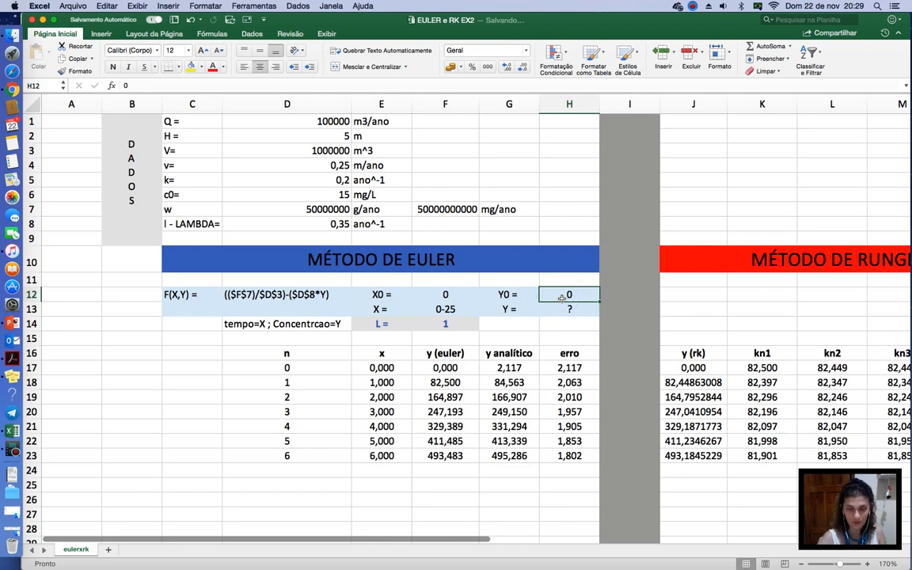
text(=)
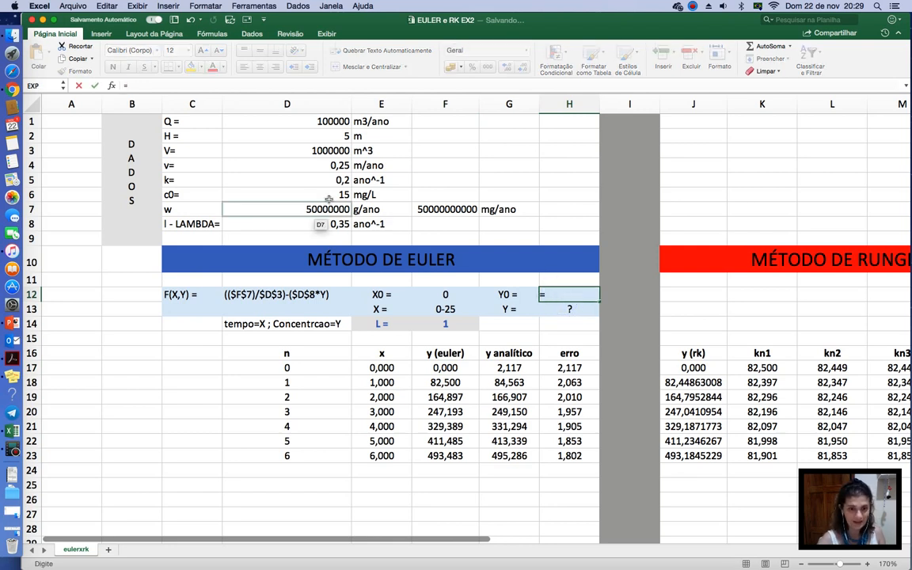
click(332, 192)
key(Return)
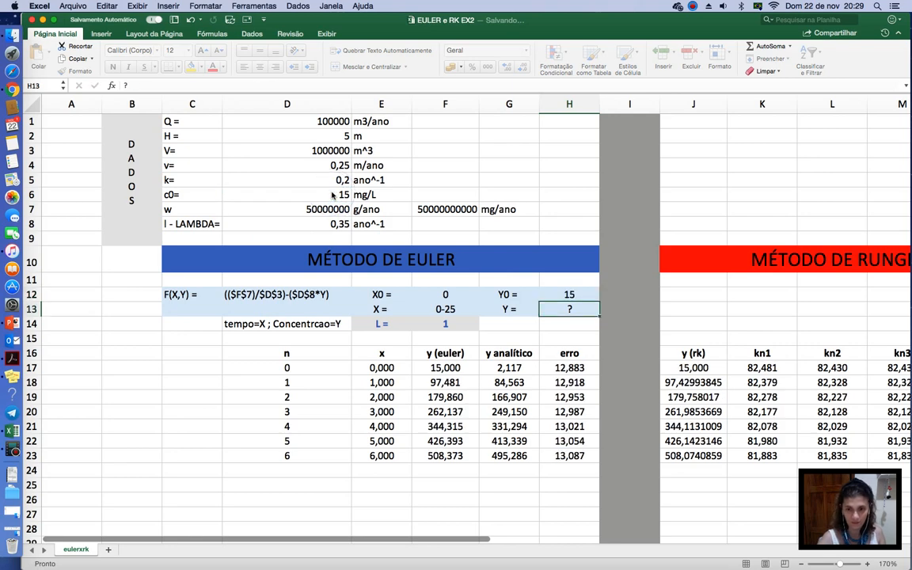
Replace the y analítico formula in G17 with =($H$12*EXP(-$D$8*E17))+($D$7/($D$8*$D$3))*(1-EXP(-$D$8*E17))
click(513, 366)
triple_click(276, 84)
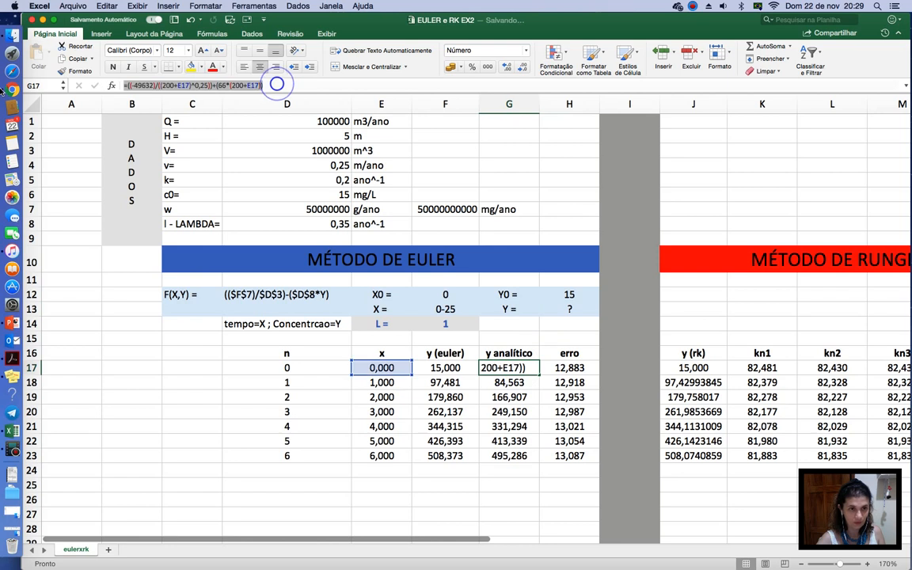
key(BackSpace)
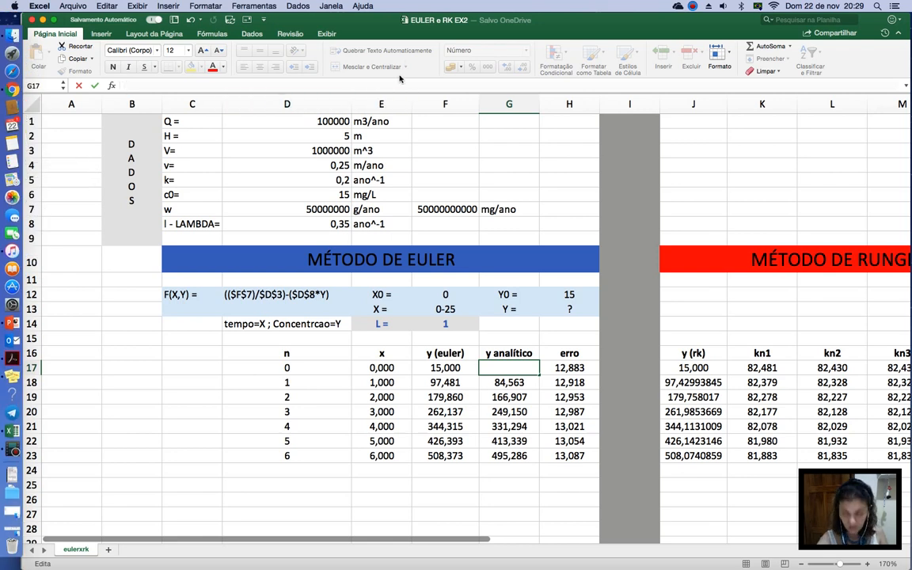
click(692, 9)
click(703, 30)
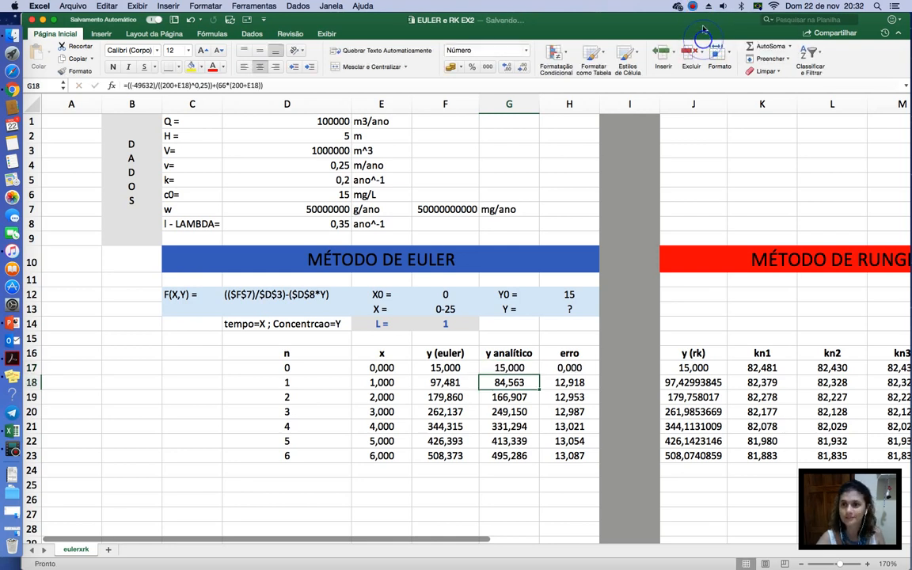
click(694, 7)
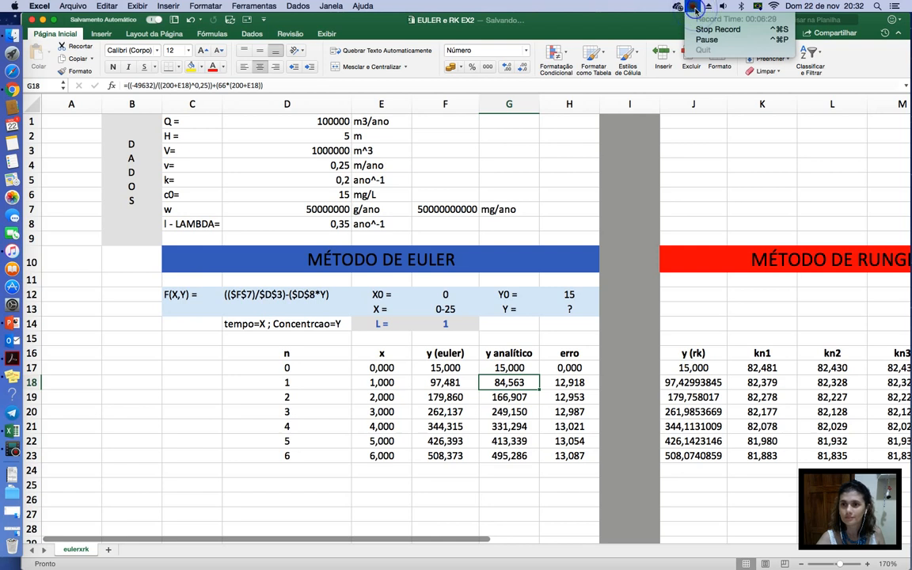
click(527, 368)
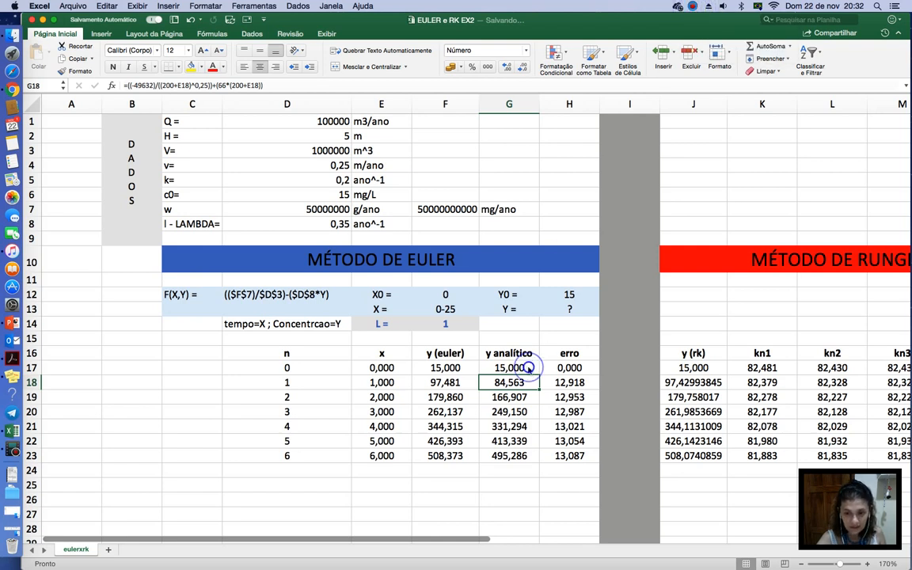
click(347, 84)
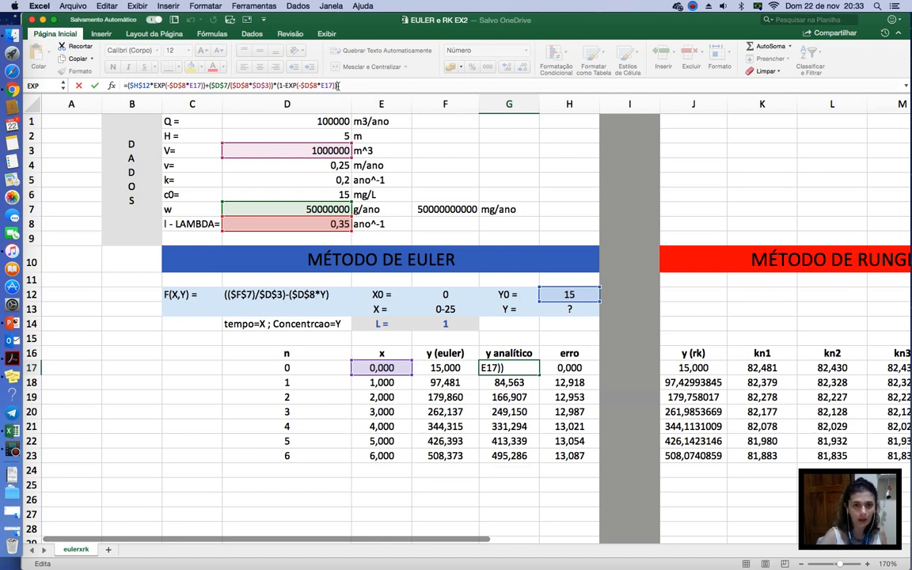
key(Return)
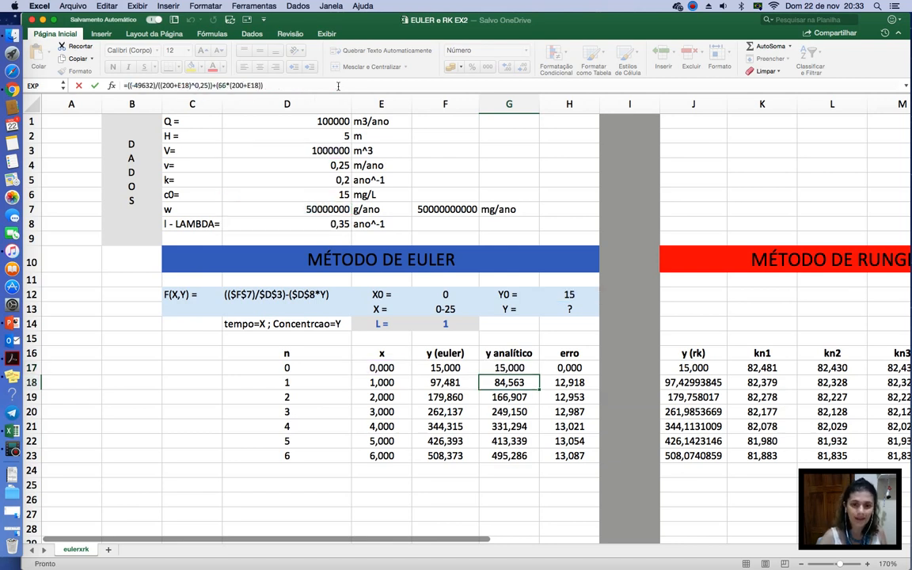
Fill the y analítico formula from G17 down through G27
click(527, 369)
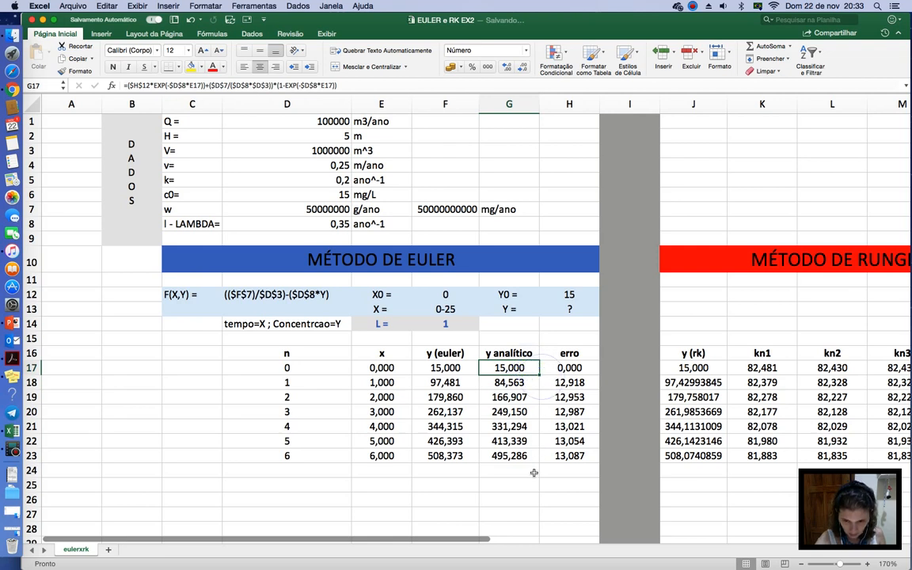
drag(539, 376, 539, 520)
scroll(386, 443, down, 1)
scroll(385, 443, down, 1)
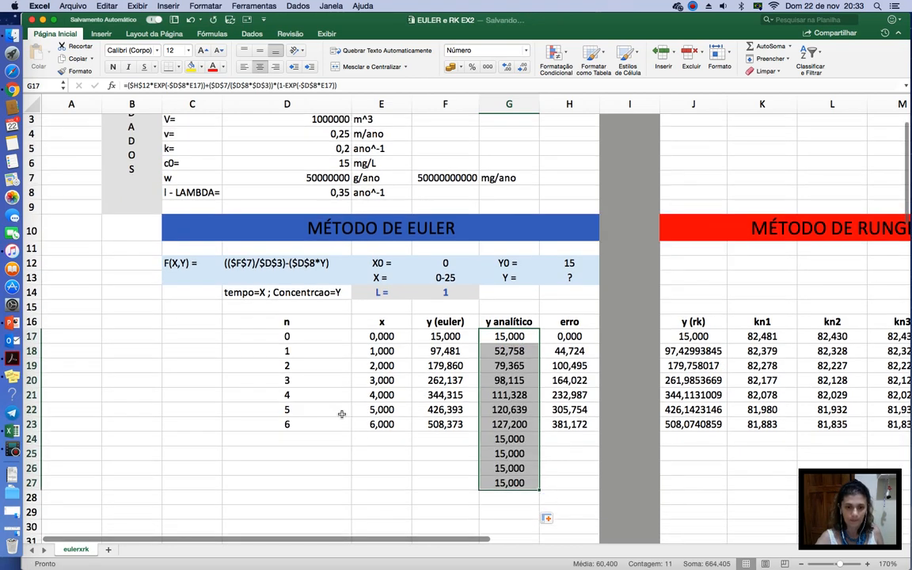
Extend the Euler table to n = 15 by filling D22:H23 down through row 32
drag(323, 409, 587, 422)
click(375, 424)
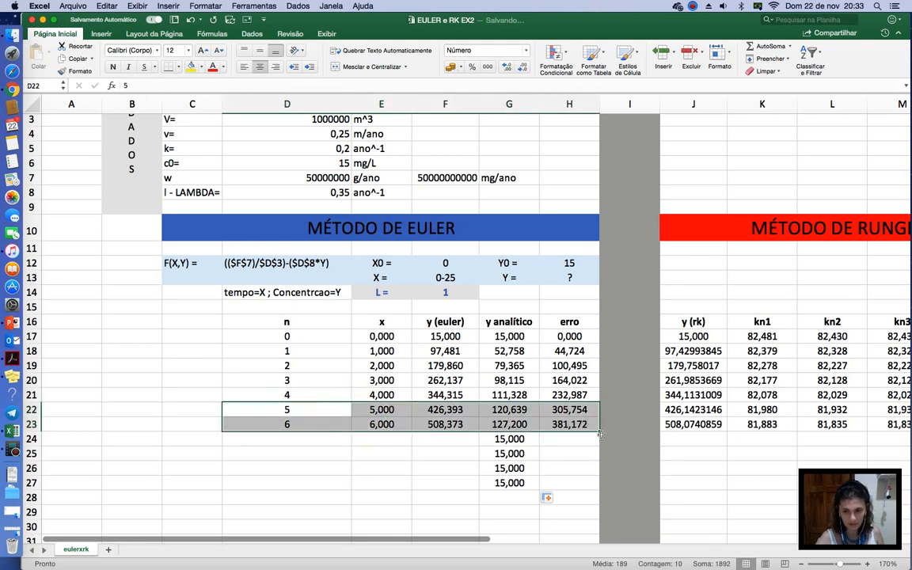
click(345, 391)
scroll(346, 391, down, 5)
drag(308, 327, 582, 478)
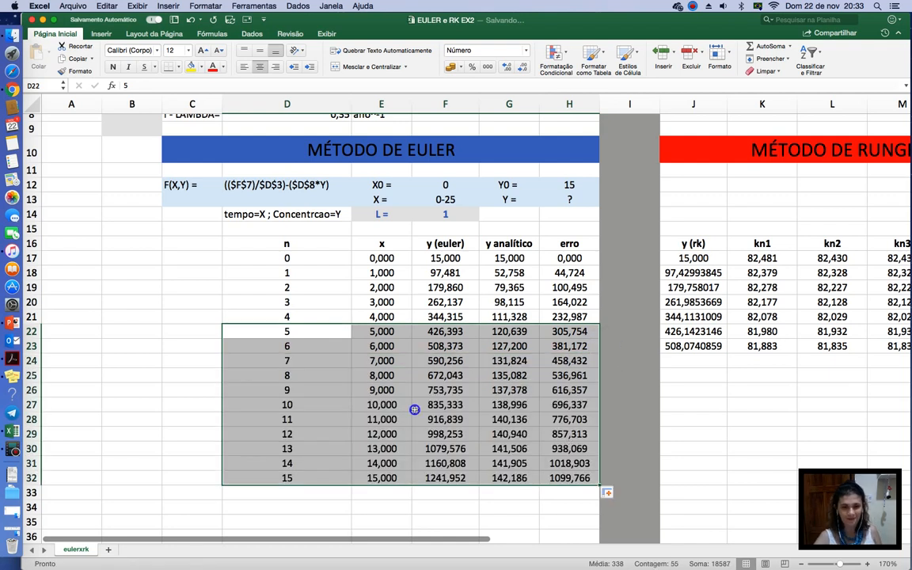
click(414, 409)
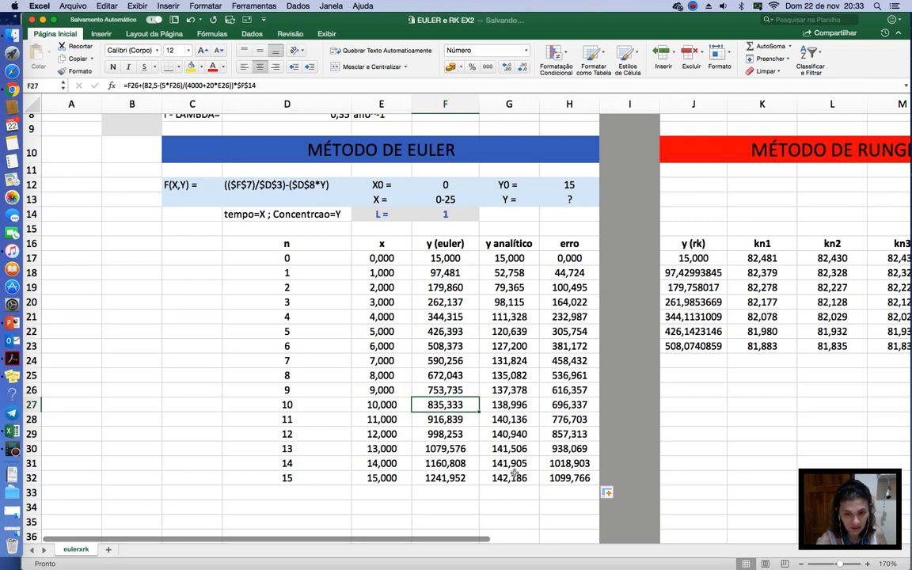
Check the y (euler) formulas in F17 and F18, and copy the F(X,Y) expression text from D12
click(455, 260)
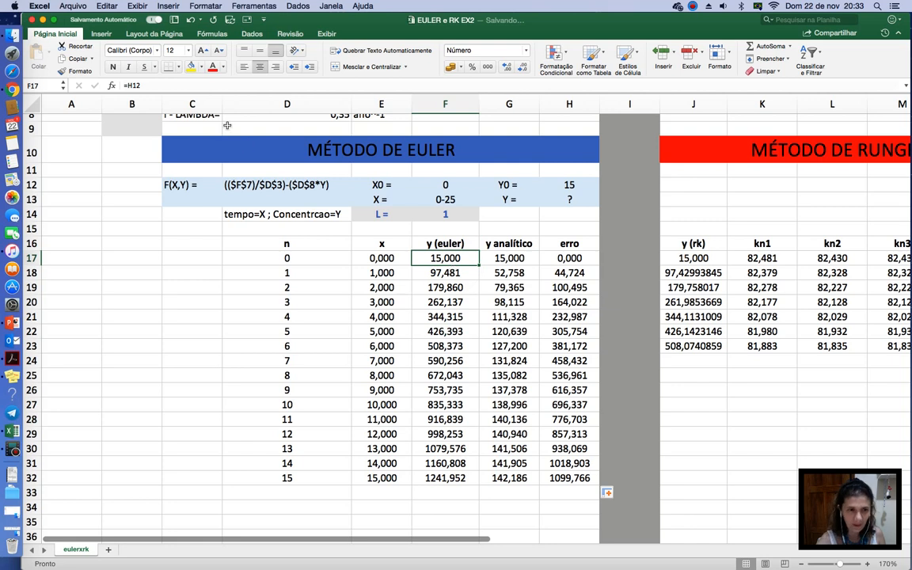
click(462, 273)
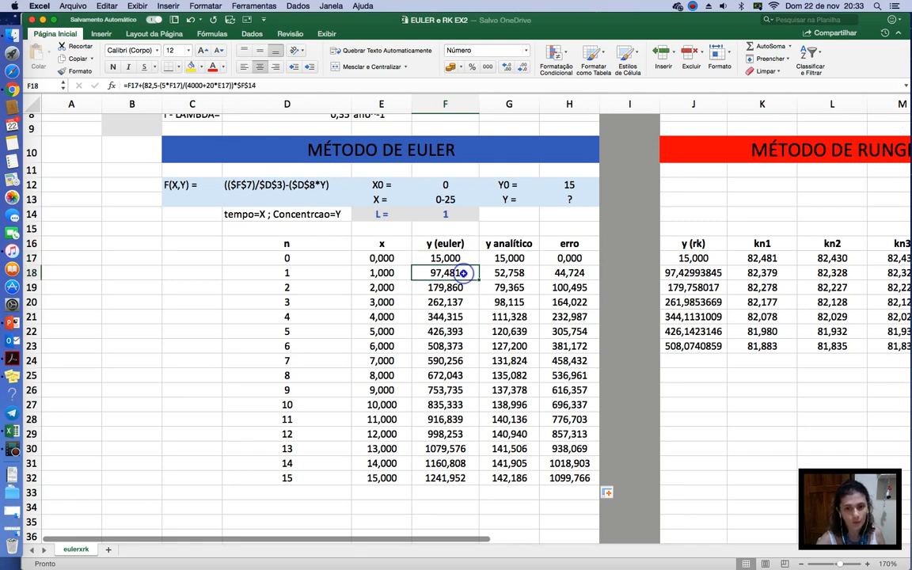
triple_click(269, 85)
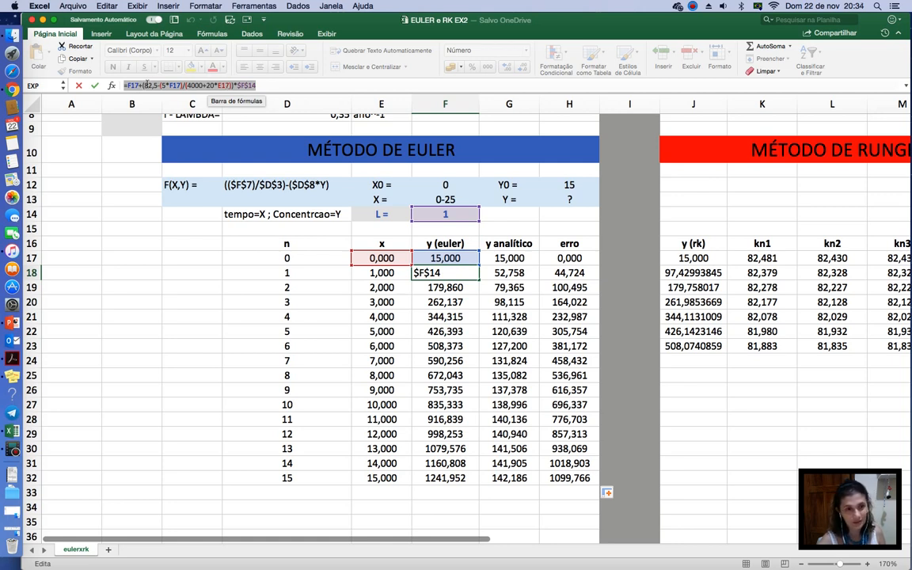
drag(144, 85, 231, 86)
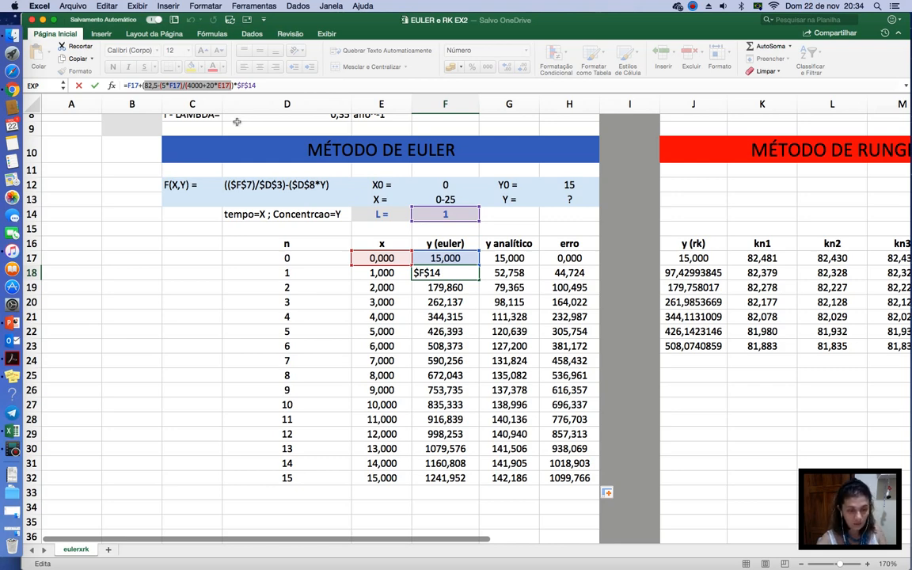
key(Return)
click(289, 185)
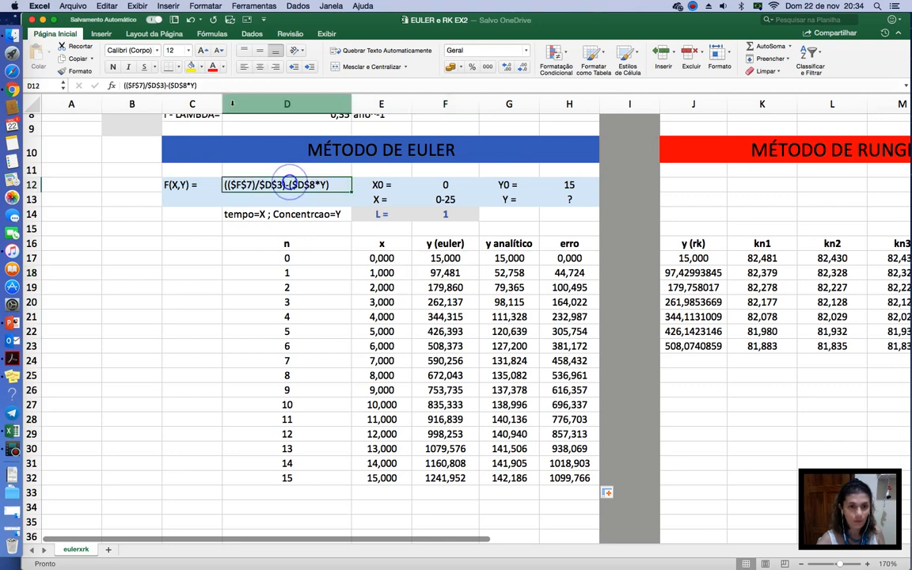
drag(125, 85, 196, 86)
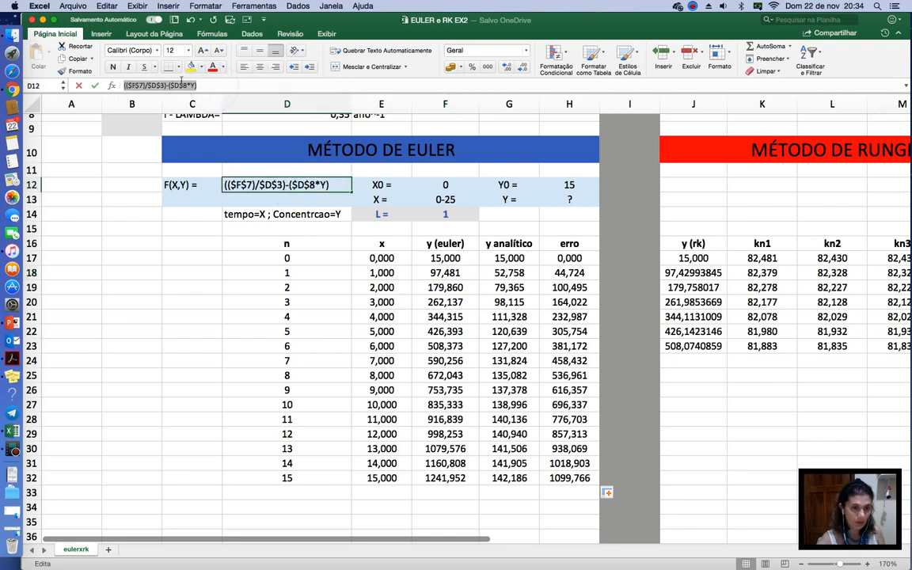
key(super+c)
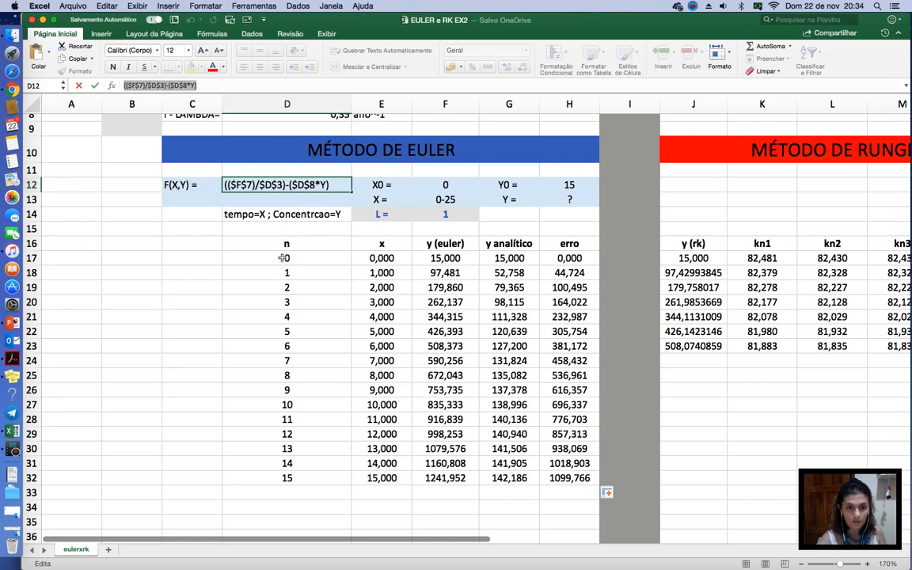
key(Return)
Replace the slope term in F18 with the copied expression, using F17 for Y: =F17+((($F$7)/$D$3)-($D$8*F17))*$F$14
click(445, 273)
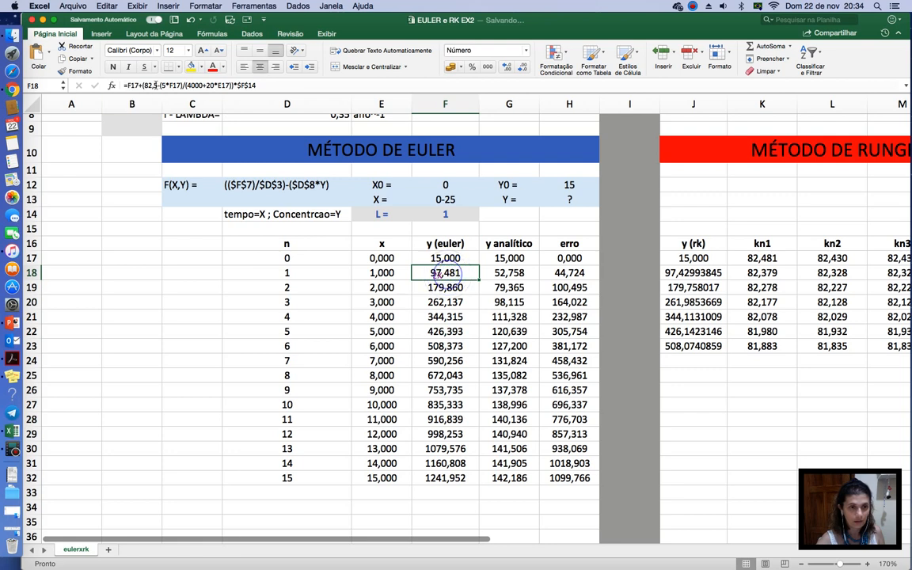
drag(144, 85, 235, 85)
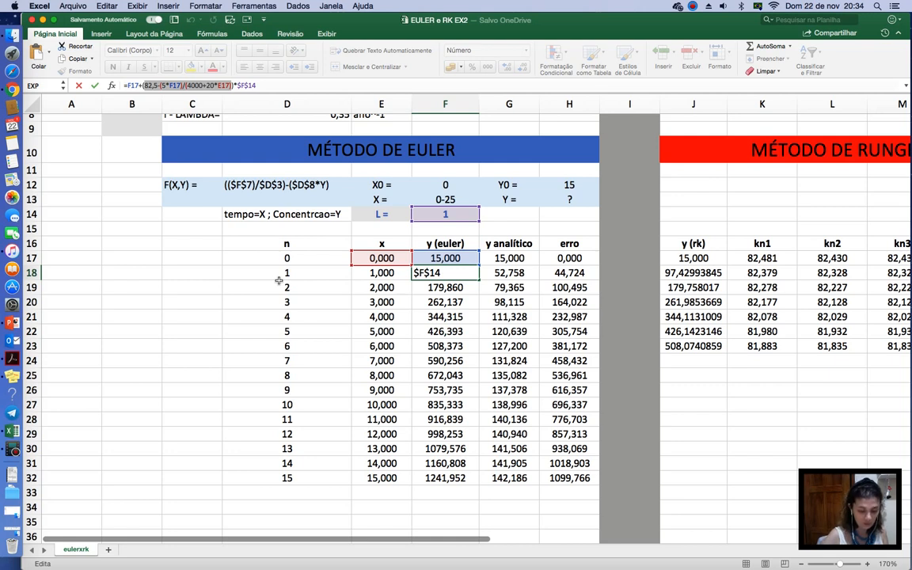
key(super+v)
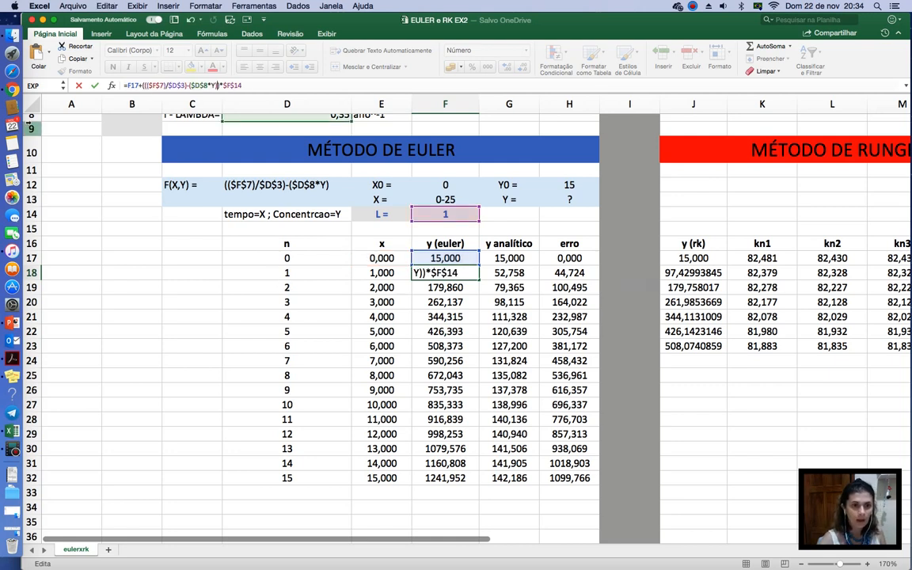
click(215, 84)
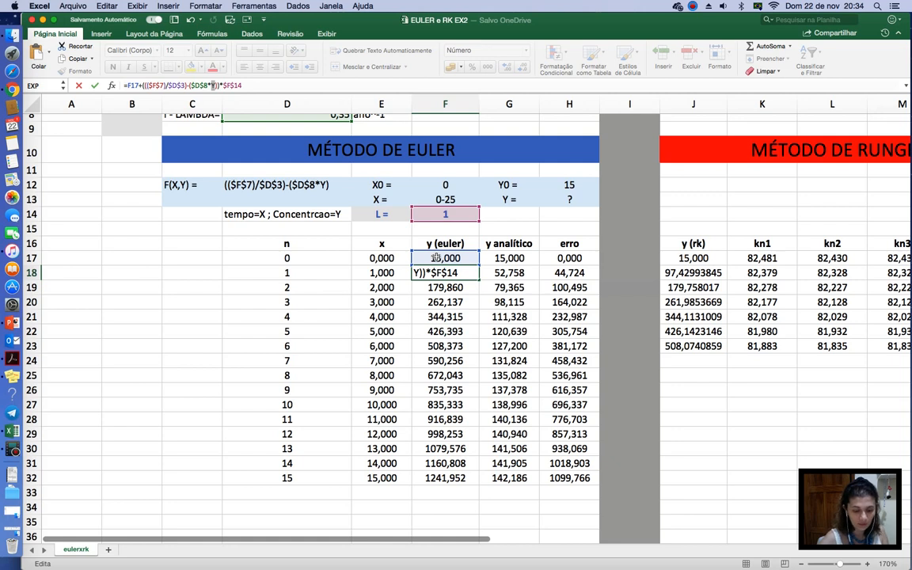
text(f)
key(BackSpace)
text(F17)
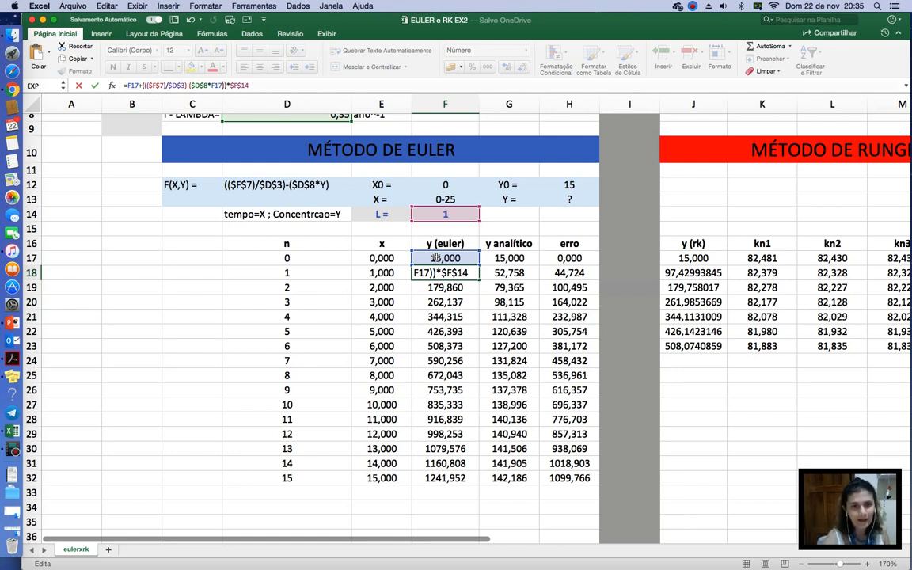
key(Return)
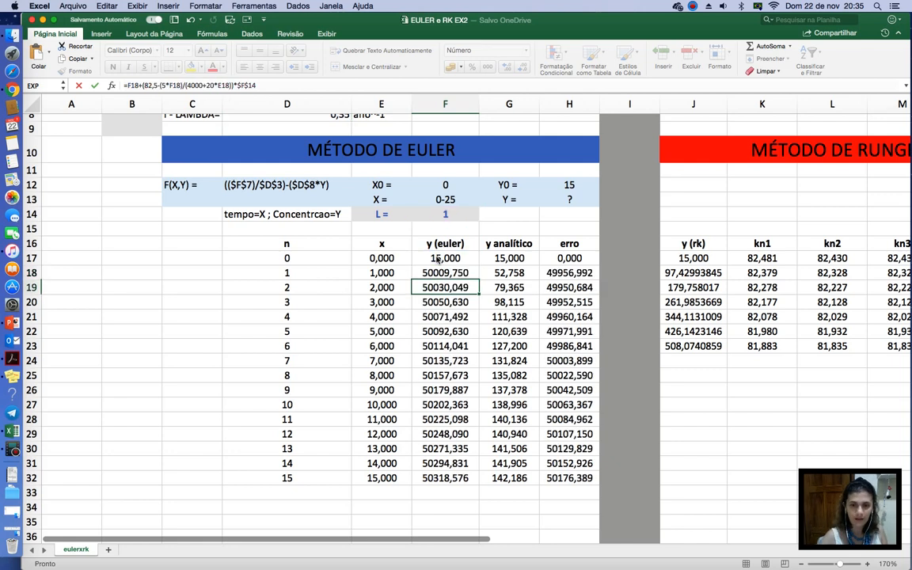
Fill the corrected y (euler) formula from F18 down through F32, and check the formulas in F18, F19 and H19
click(455, 272)
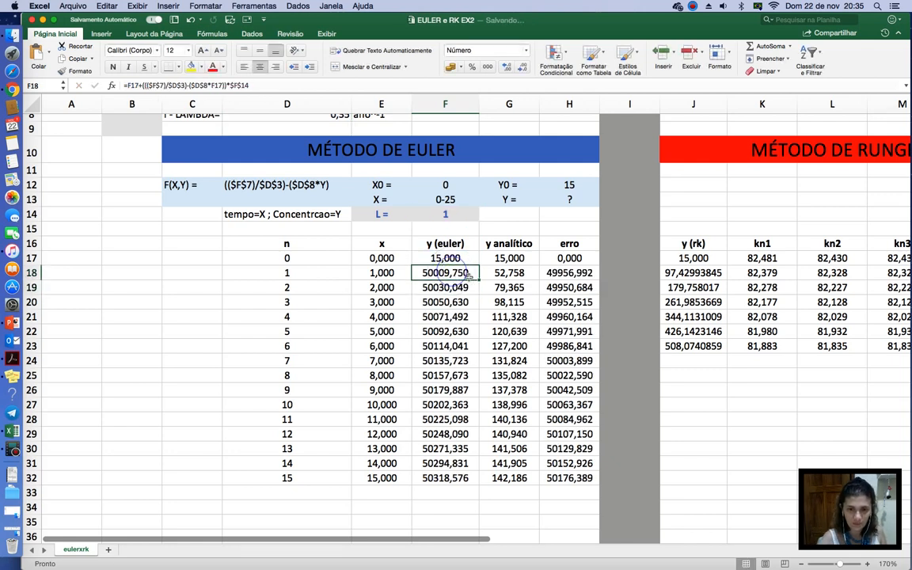
drag(479, 280, 478, 479)
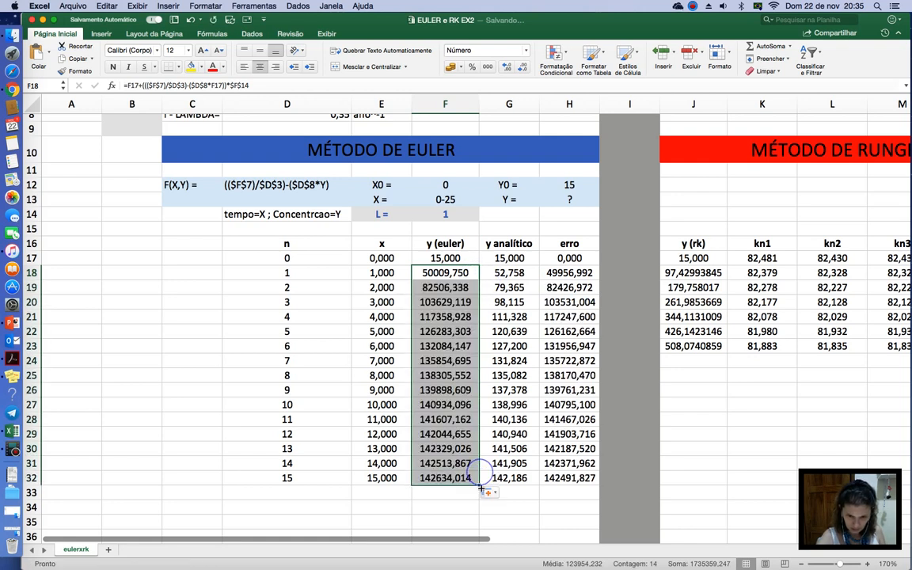
click(447, 258)
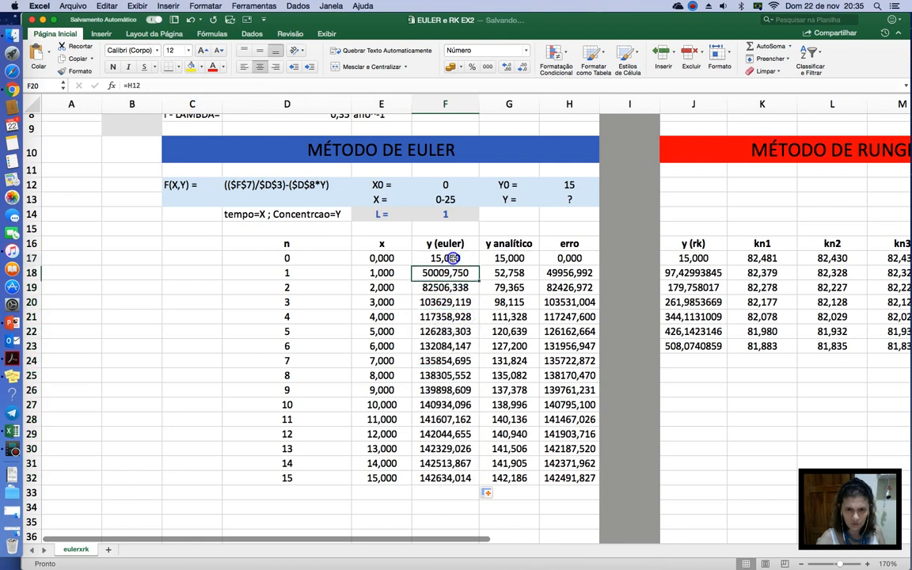
click(455, 269)
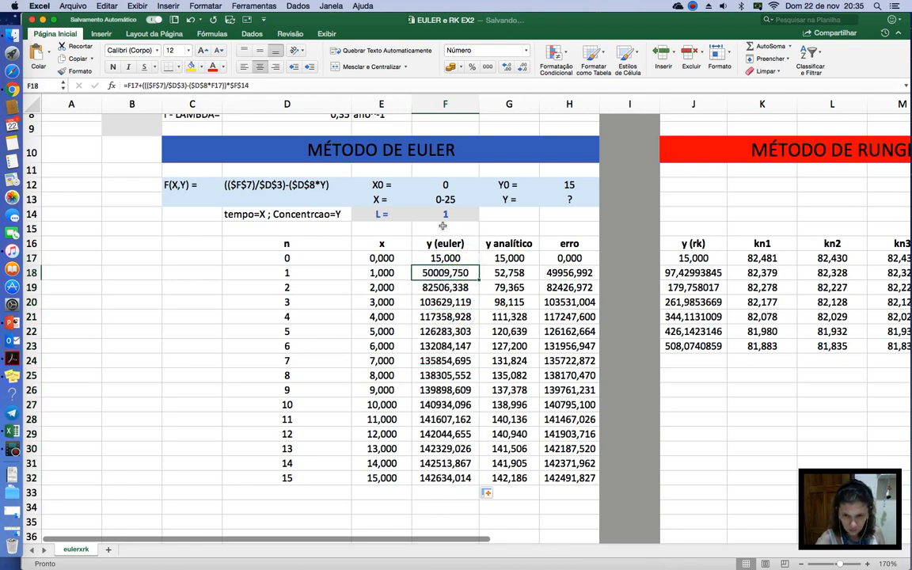
click(572, 287)
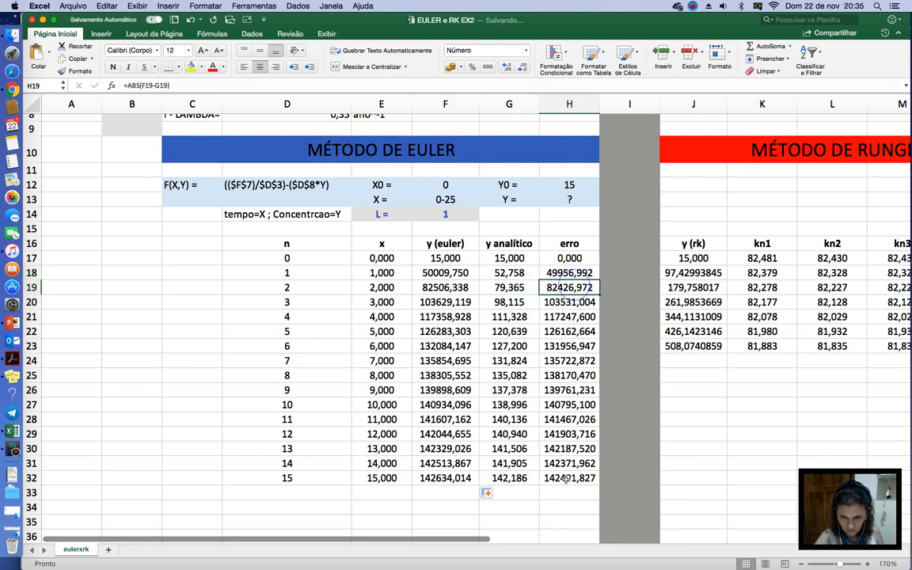
click(433, 287)
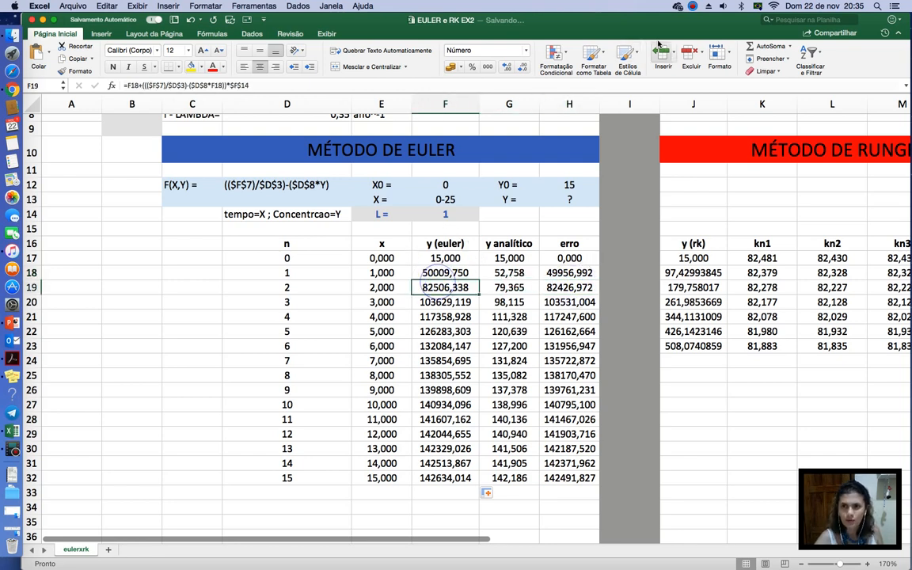
click(692, 7)
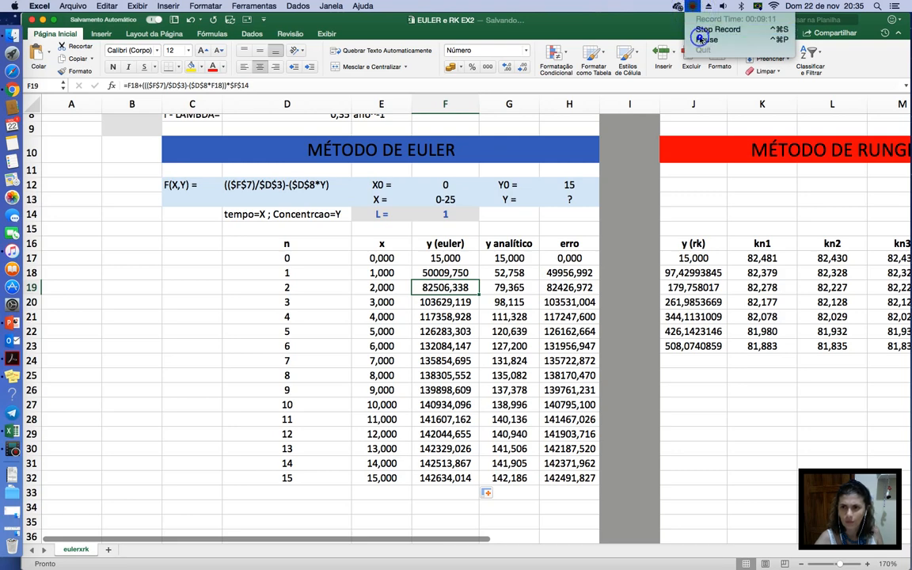
click(706, 40)
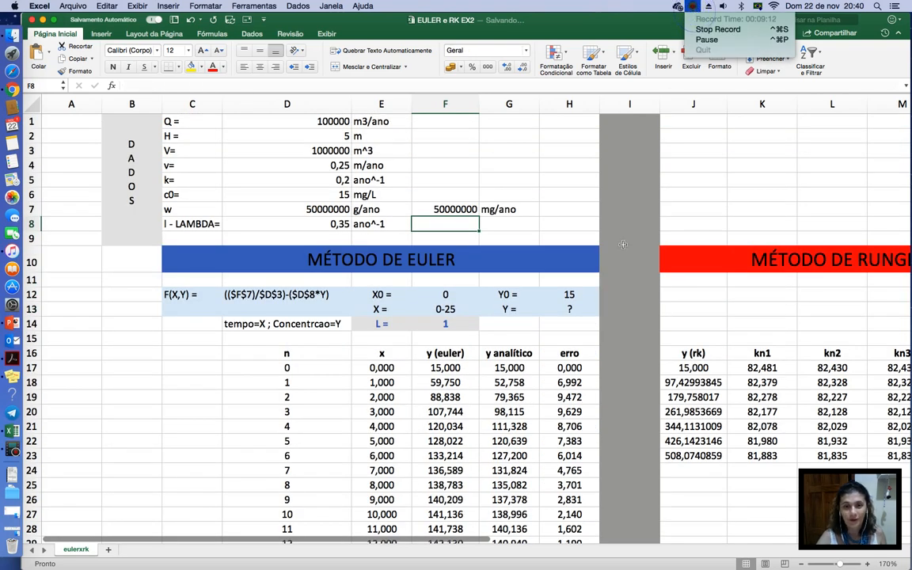
Change the unit beside the w value in G7 to g/ano
click(439, 156)
click(464, 208)
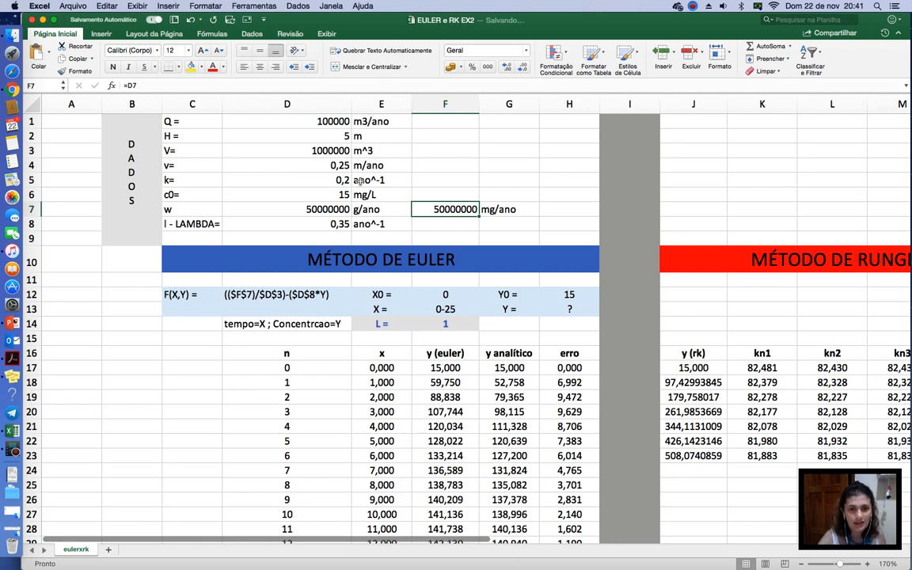
click(361, 151)
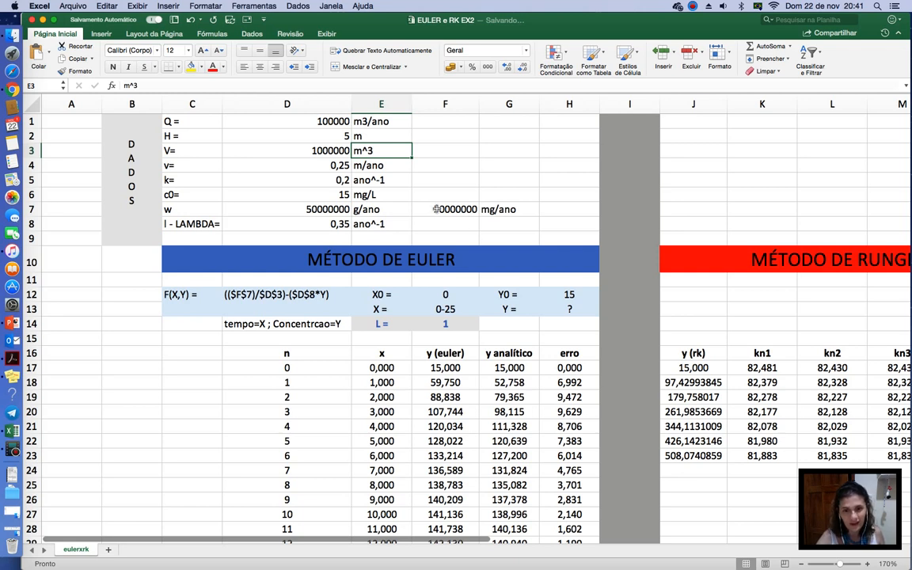
click(485, 207)
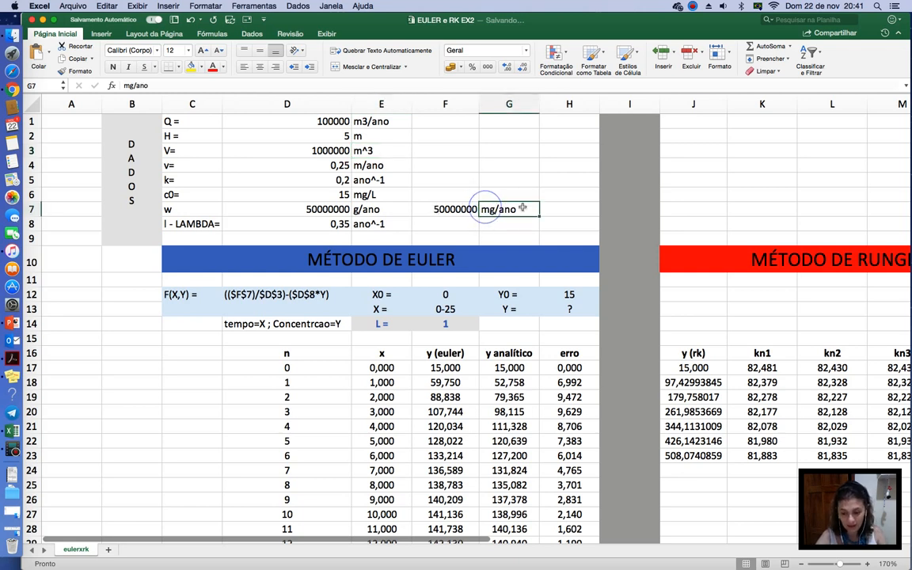
key(Delete)
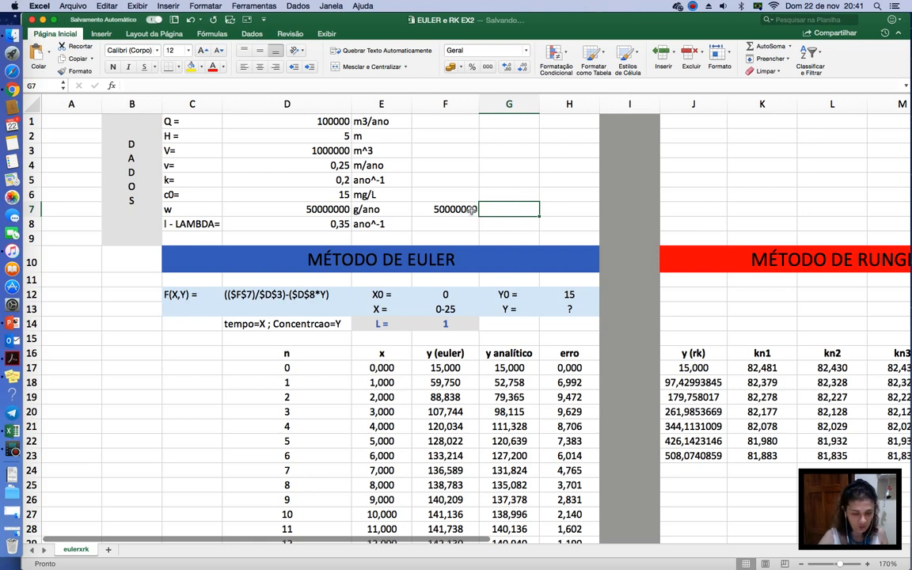
text(G)
key(BackSpace)
text(g/ano)
key(Return)
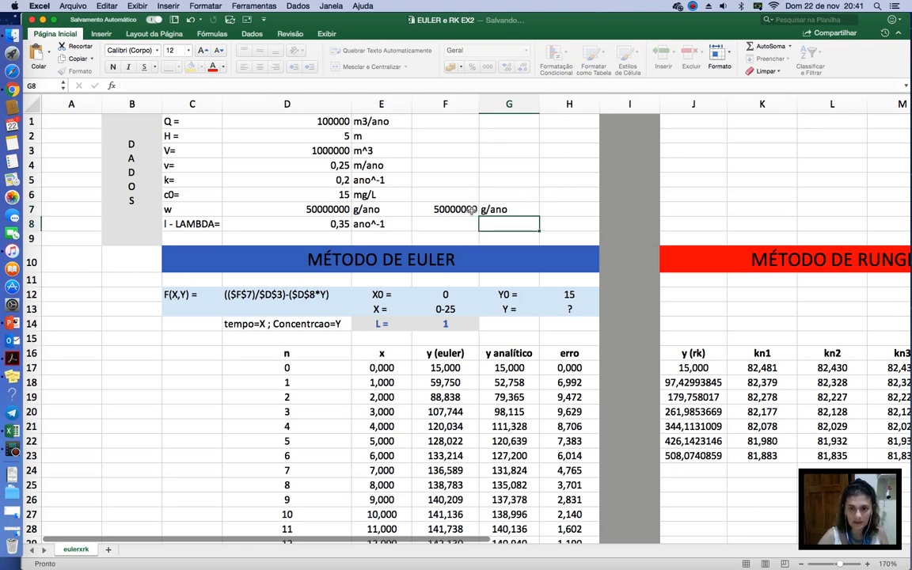
Clear the Euler table rows beyond n = 25, covering D43:H80
scroll(472, 348, down, 1)
scroll(473, 349, down, 5)
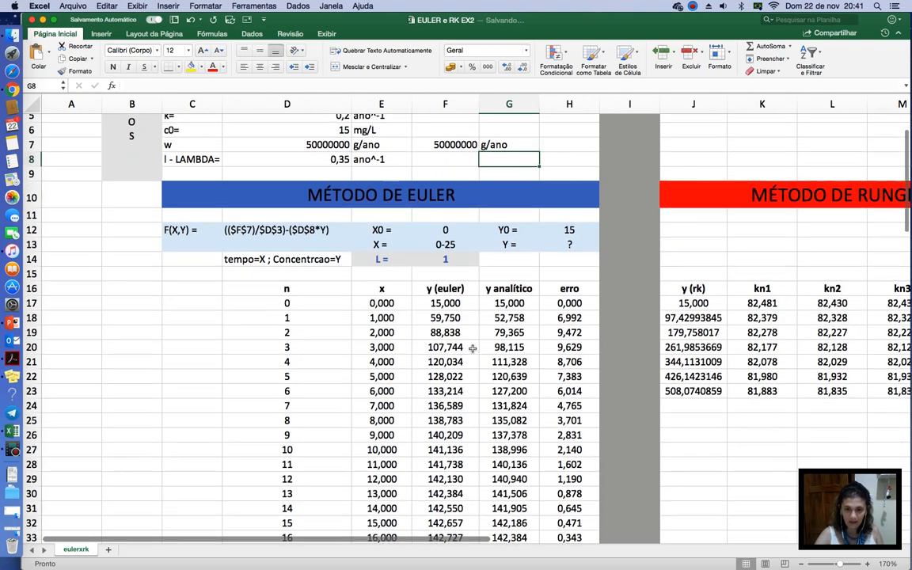
scroll(472, 346, down, 10)
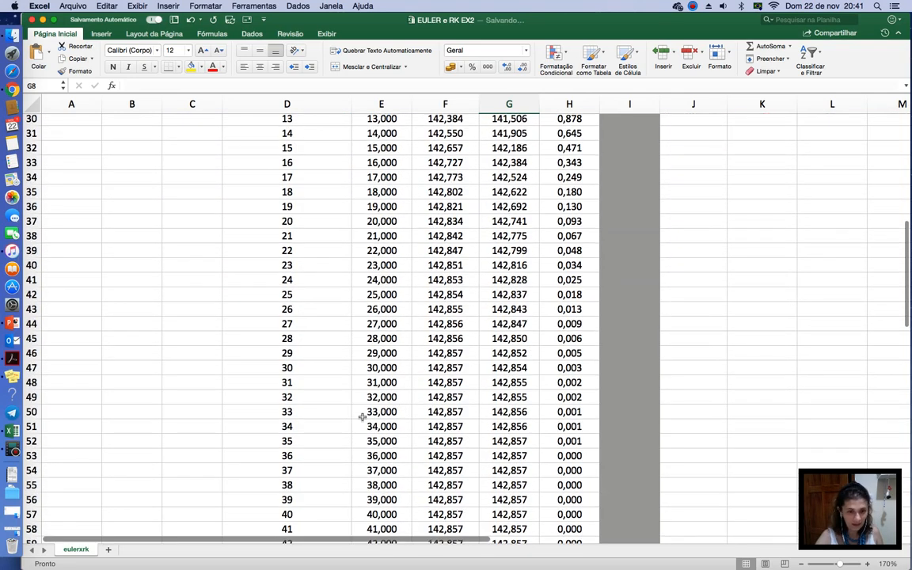
drag(297, 308, 297, 317)
drag(581, 411, 584, 550)
key(Delete)
scroll(483, 419, up, 10)
scroll(474, 406, down, 15)
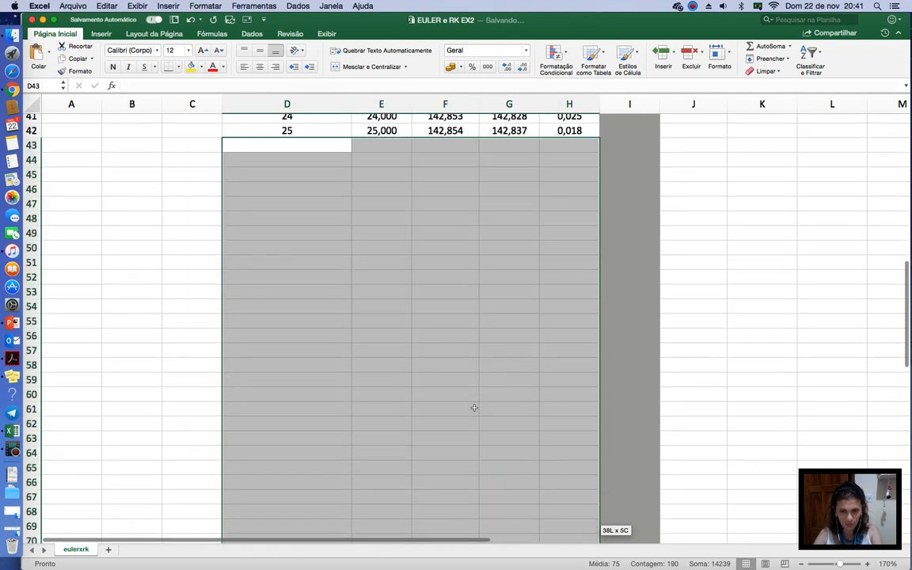
Clear the leftover table rows further down the sheet in D79:H92
scroll(473, 407, down, 13)
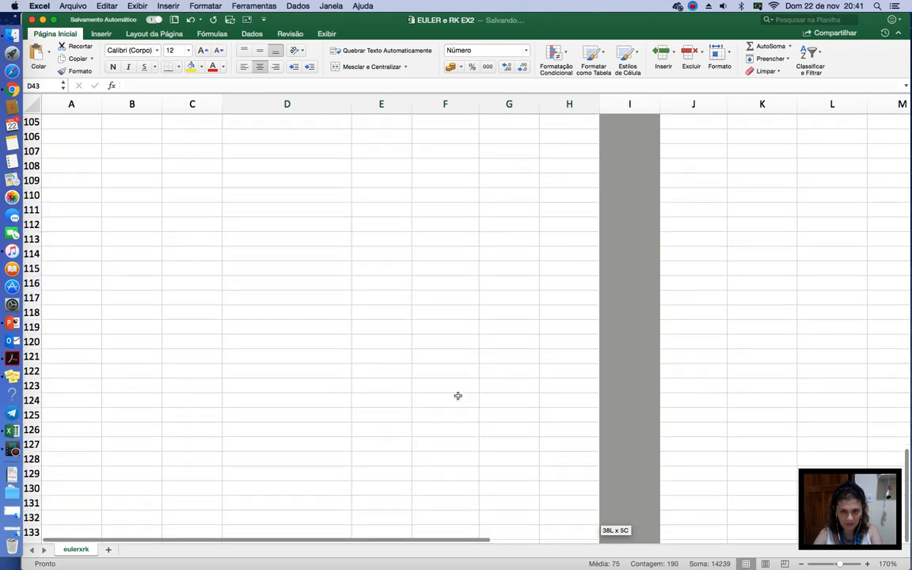
scroll(450, 378, up, 8)
scroll(454, 389, up, 10)
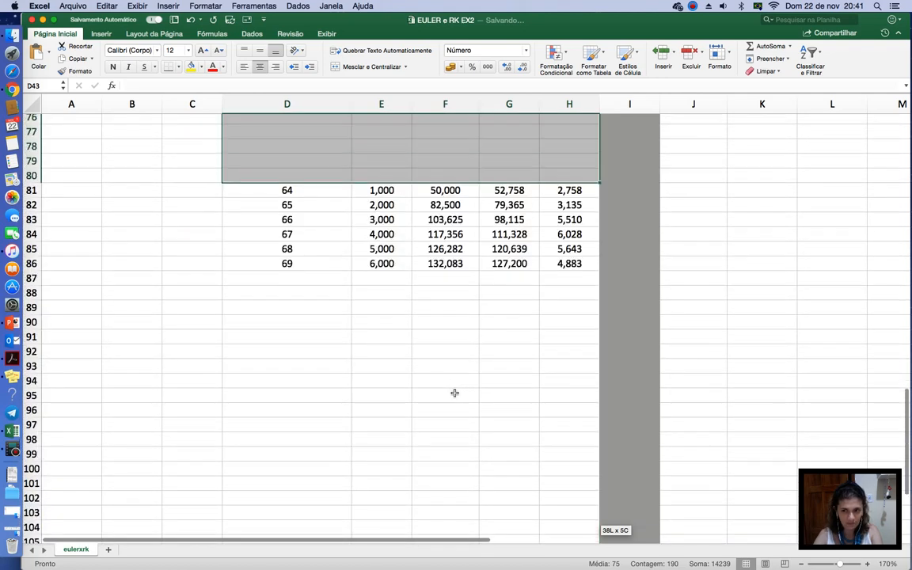
click(379, 171)
drag(269, 226, 587, 417)
key(Delete)
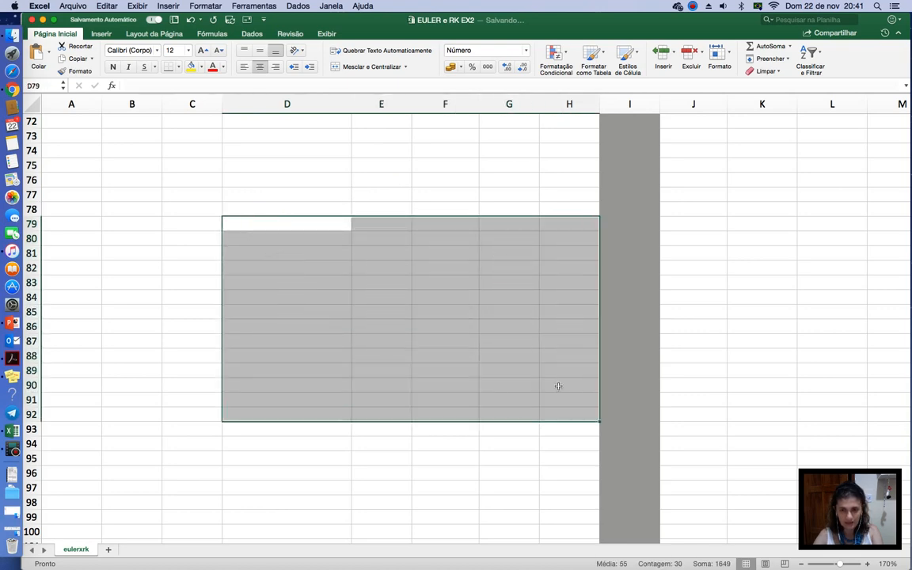
Insert a markers-only scatter chart of y (euler) and y analítico against x from E16:G42, and place it below the table
scroll(539, 370, down, 2)
scroll(539, 372, up, 10)
scroll(532, 379, up, 20)
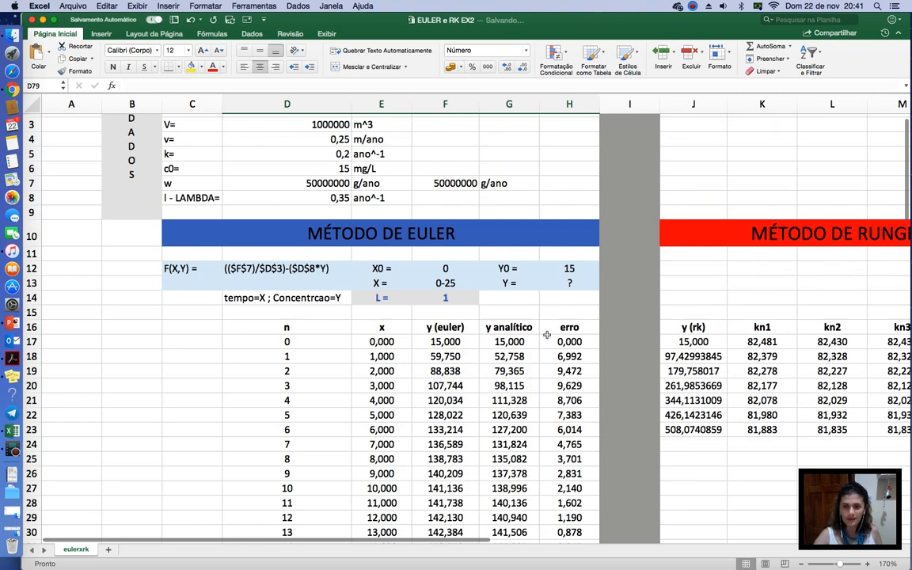
click(396, 328)
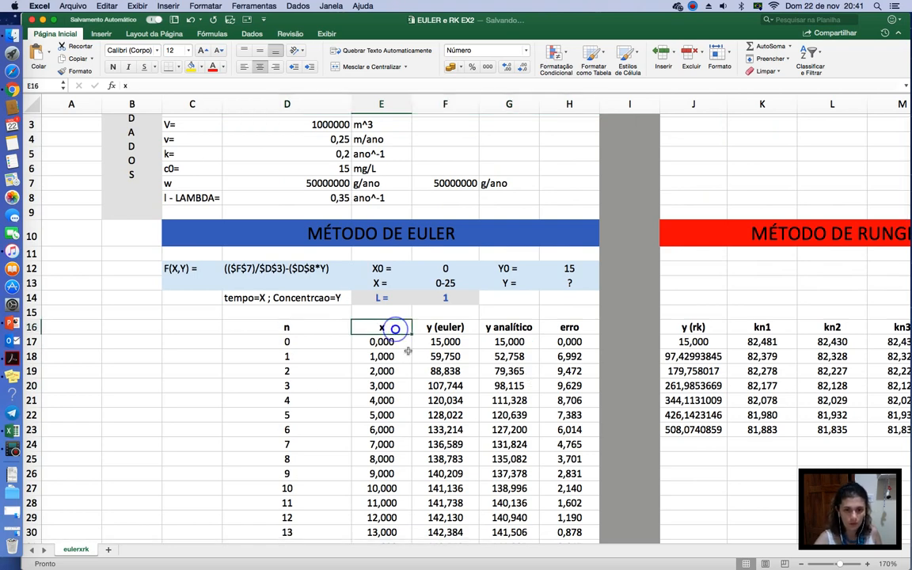
click(434, 405)
click(398, 329)
drag(397, 330, 517, 567)
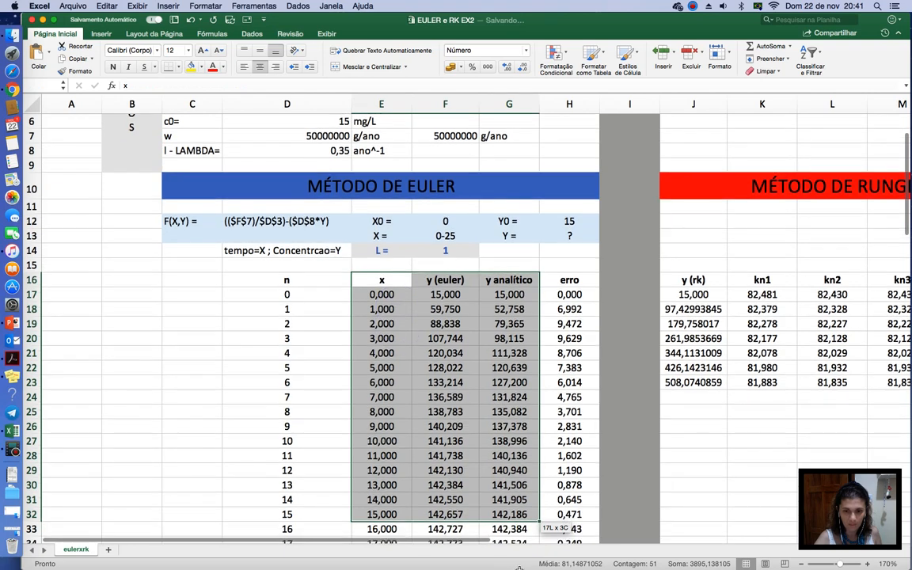
drag(515, 549, 491, 516)
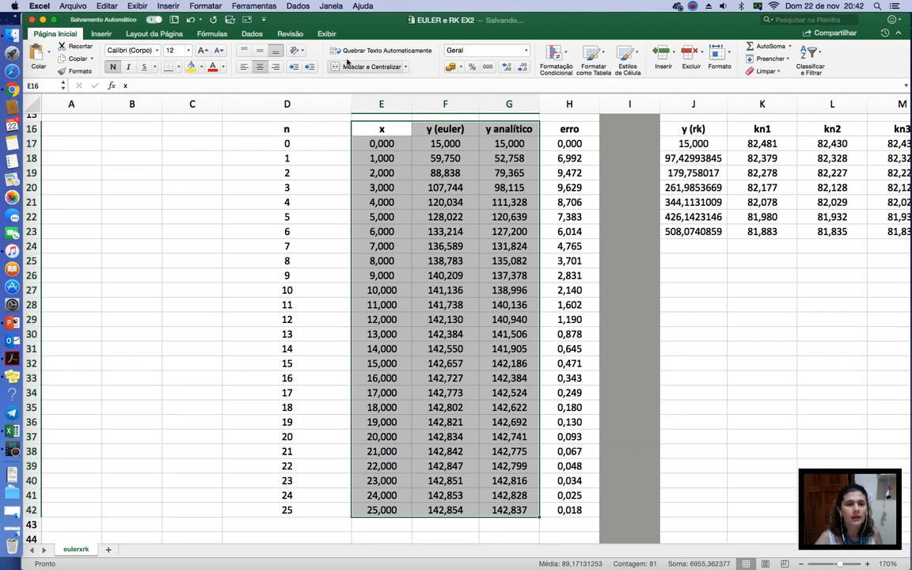
click(100, 34)
click(428, 69)
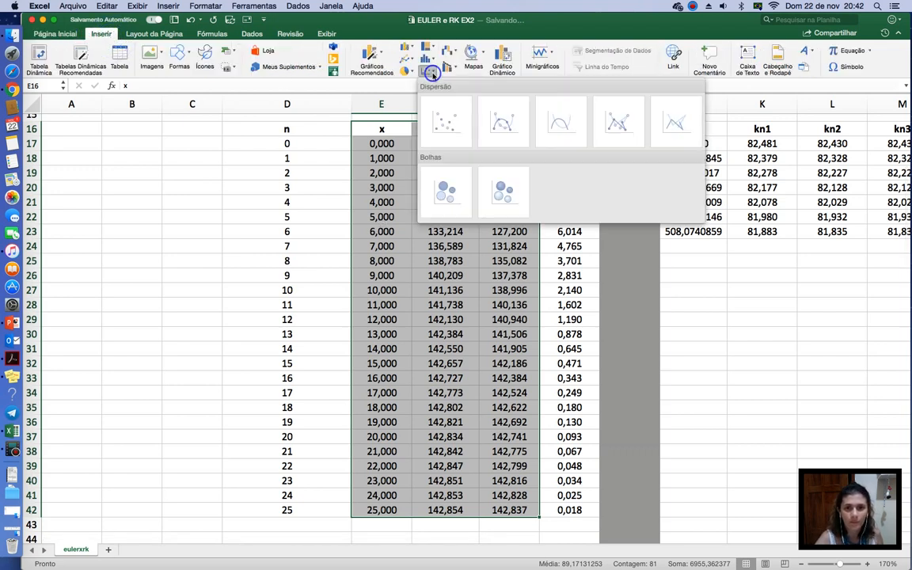
click(446, 124)
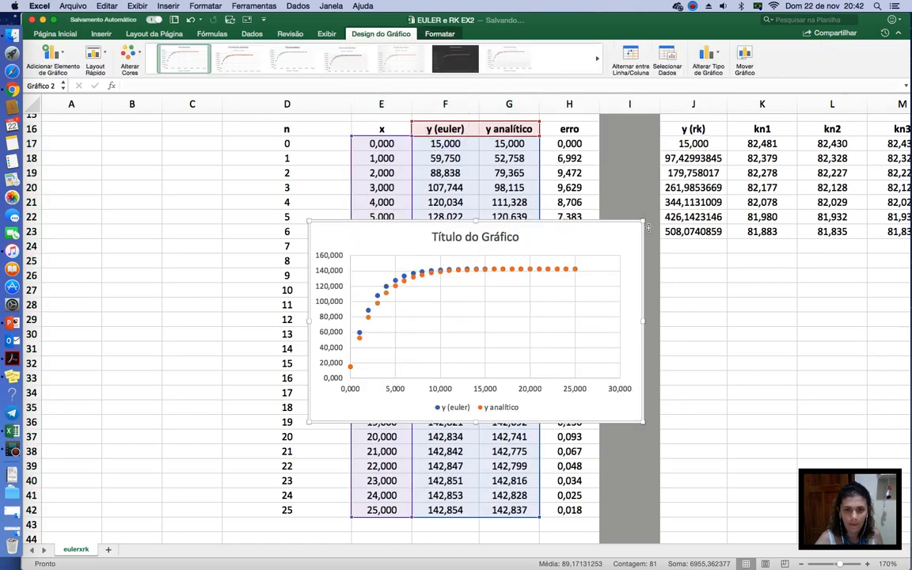
drag(626, 239, 464, 546)
scroll(336, 192, down, 10)
Apply the dark style and the layout with axis titles and side legend to the chart, and shift it beneath columns D to H
click(455, 58)
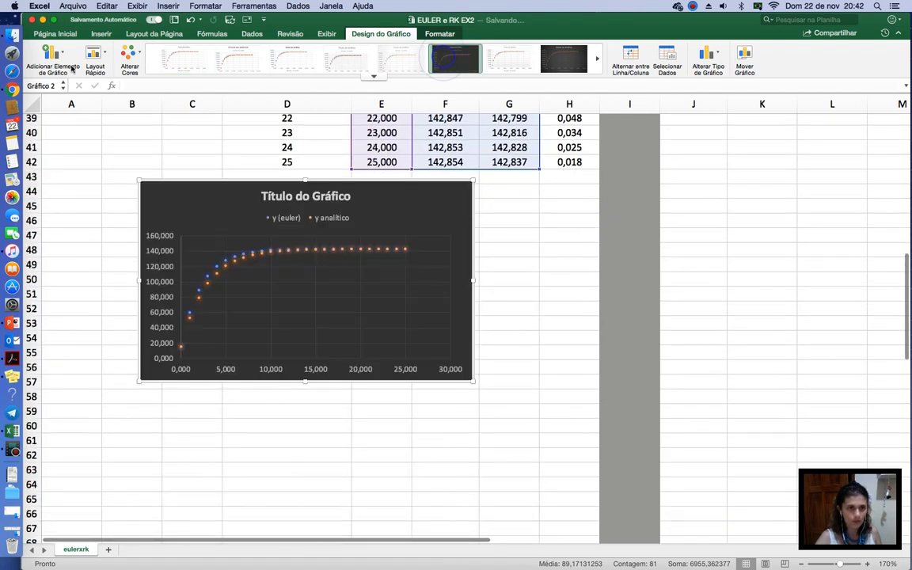
click(95, 54)
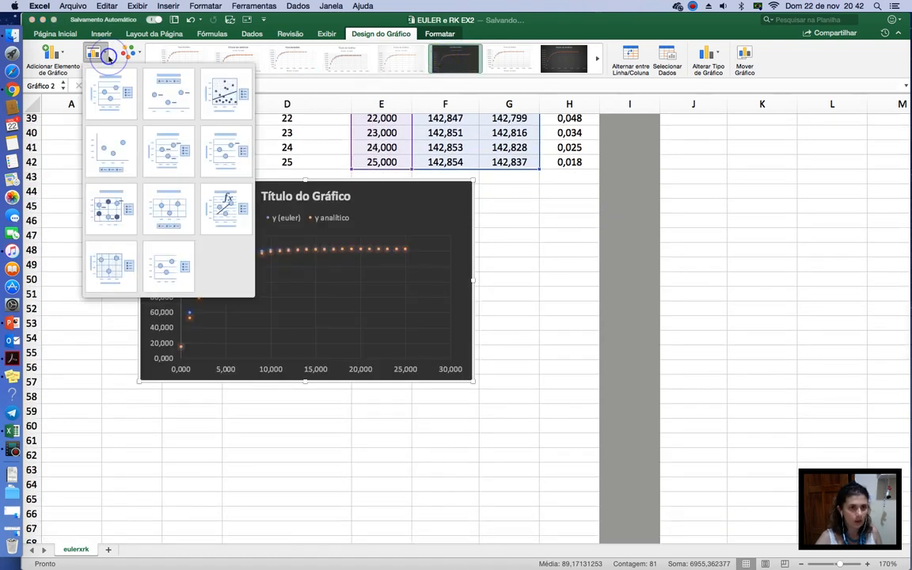
click(119, 99)
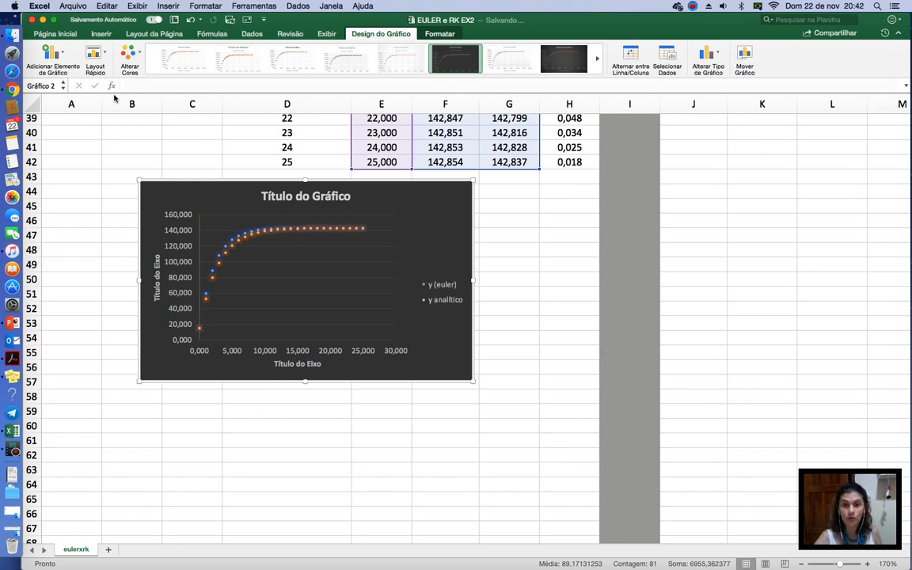
drag(434, 198, 545, 210)
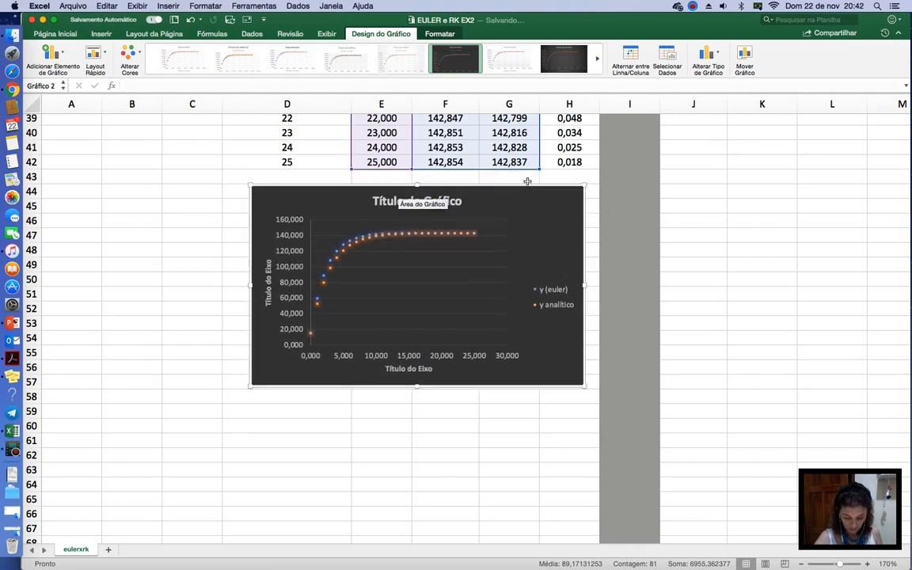
click(716, 219)
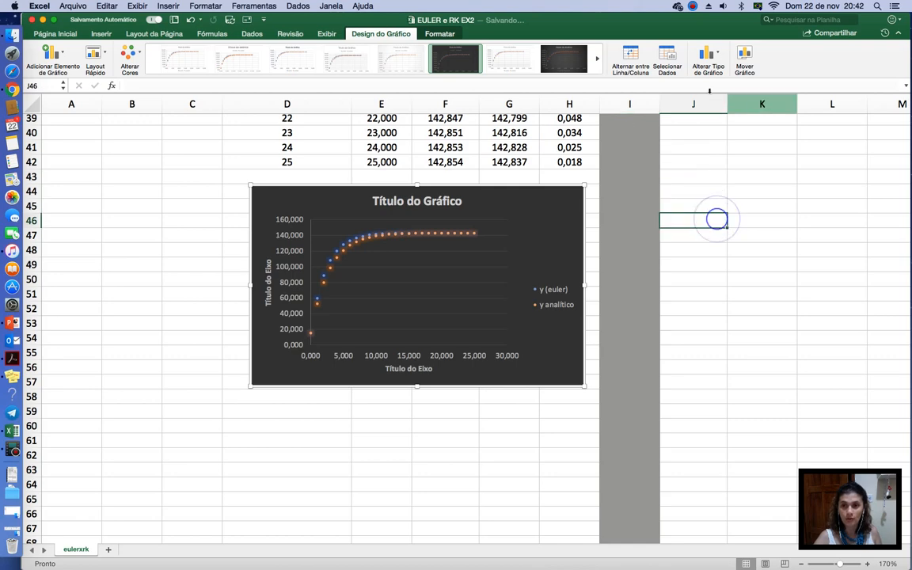
scroll(640, 162, up, 15)
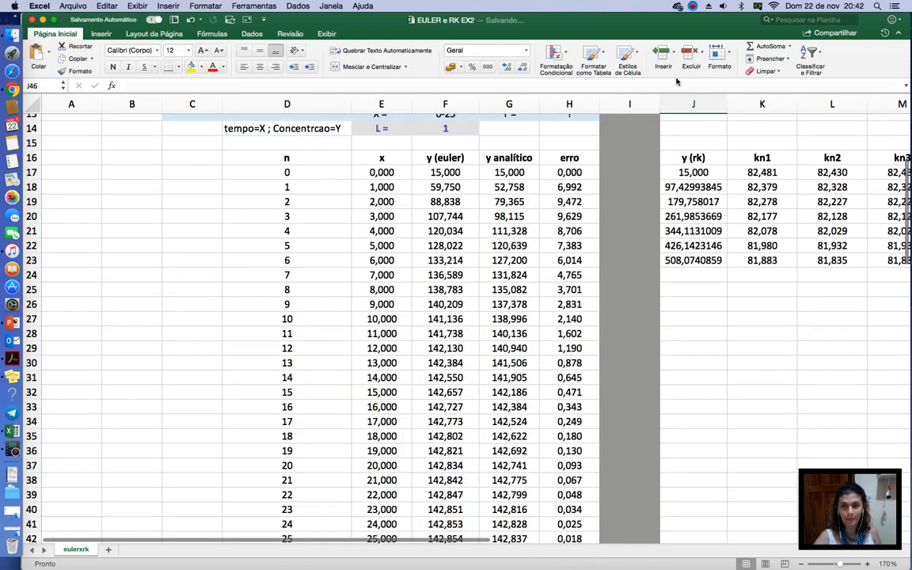
click(693, 7)
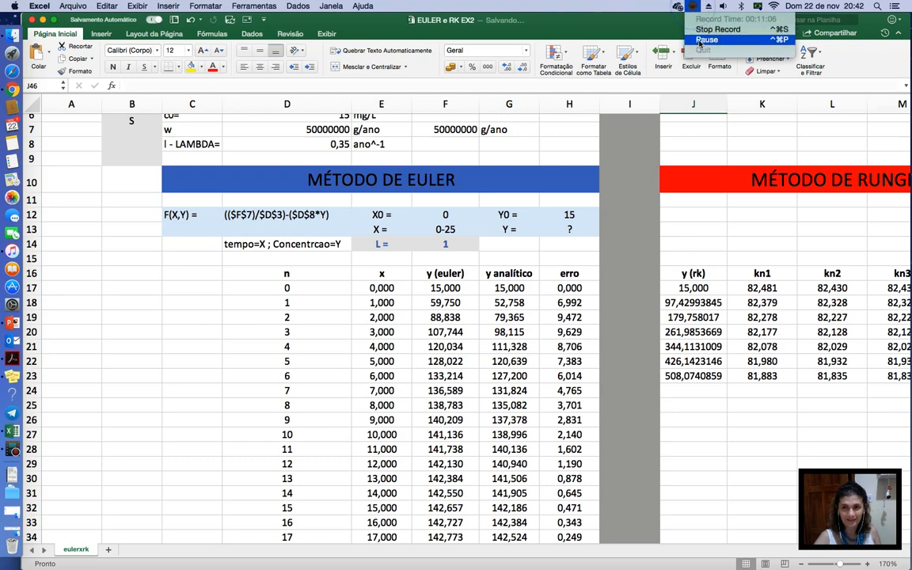
click(700, 41)
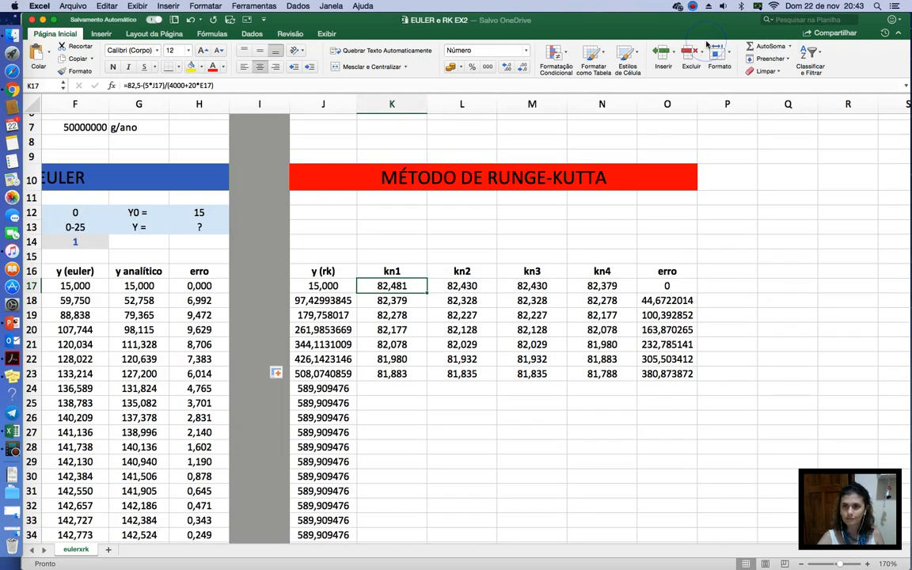
click(693, 7)
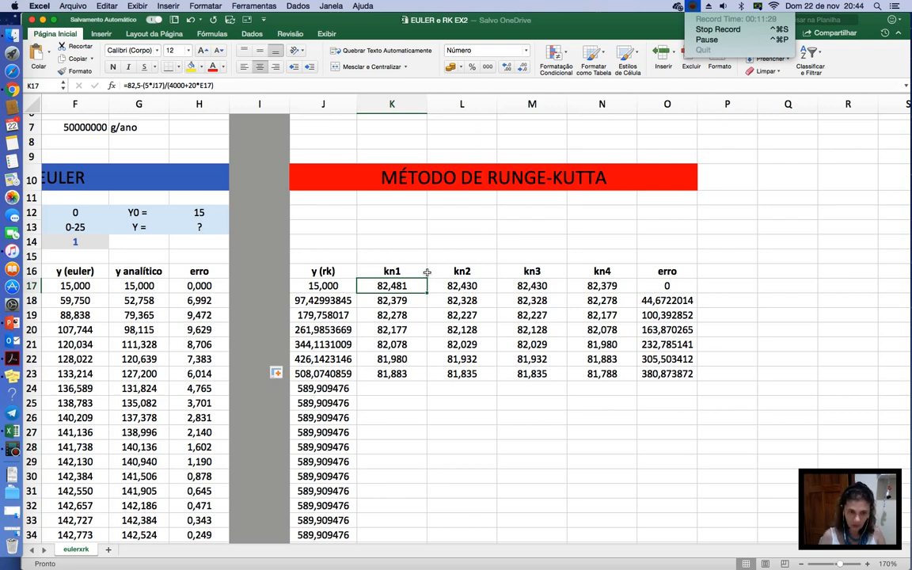
click(750, 273)
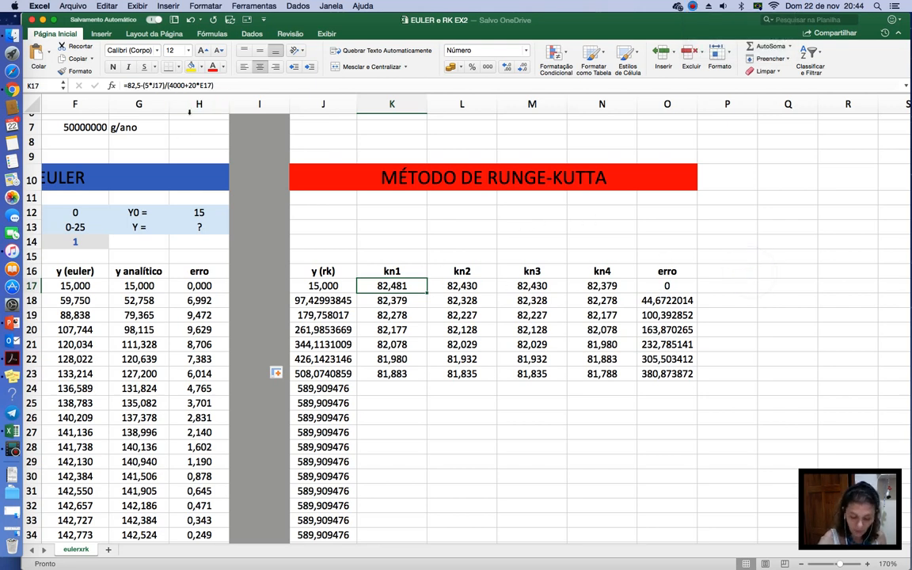
Examine the formulas of the first two y (rk) cells, J17 and J18
click(332, 285)
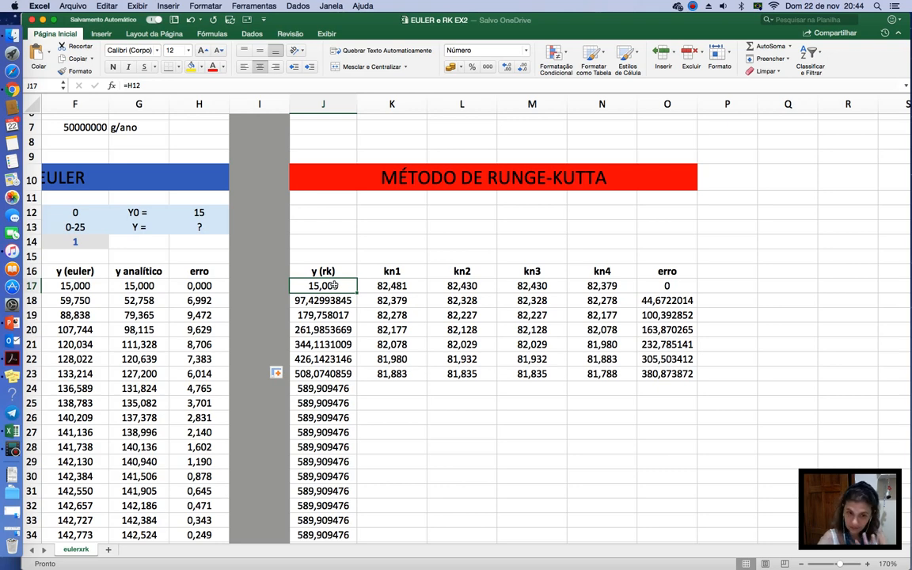
click(342, 301)
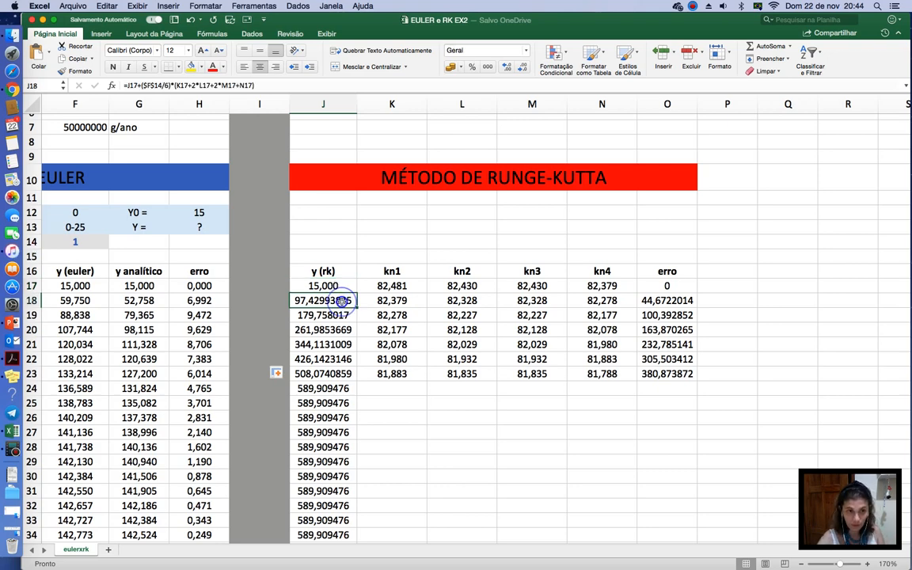
click(277, 88)
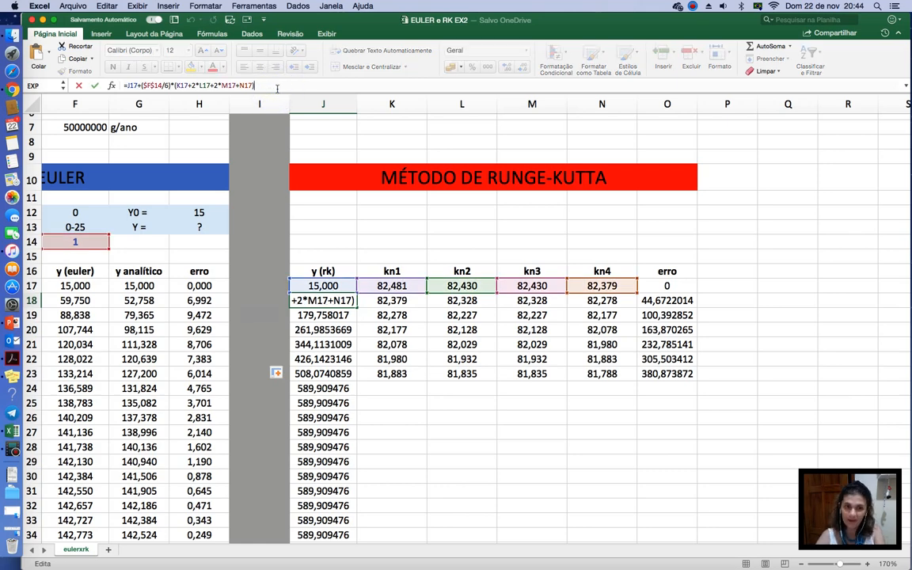
key(Return)
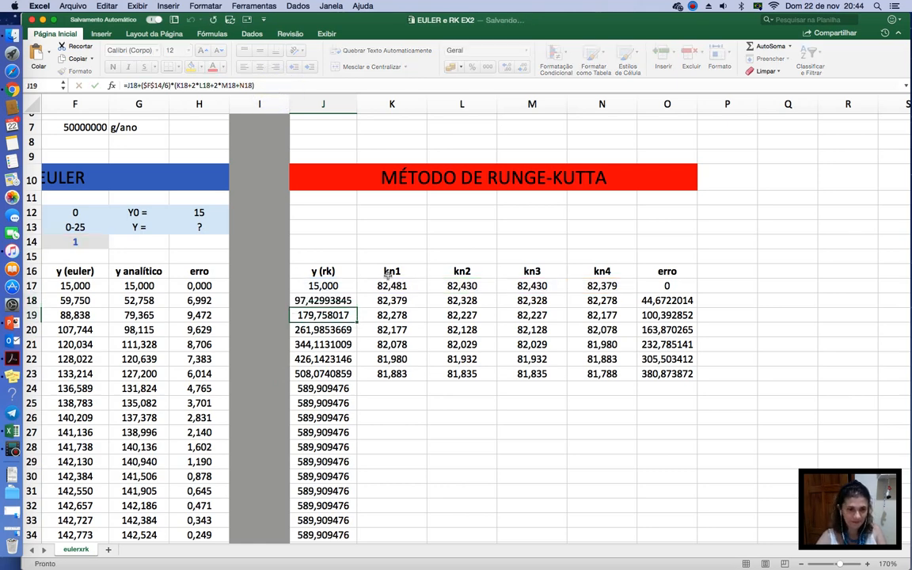
click(393, 286)
click(208, 85)
triple_click(212, 85)
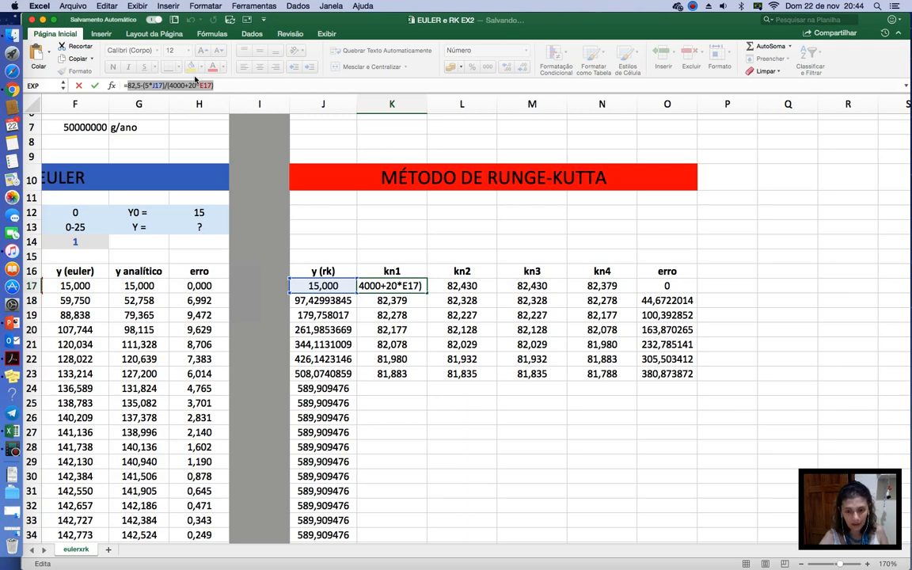
text(==)
key(Escape)
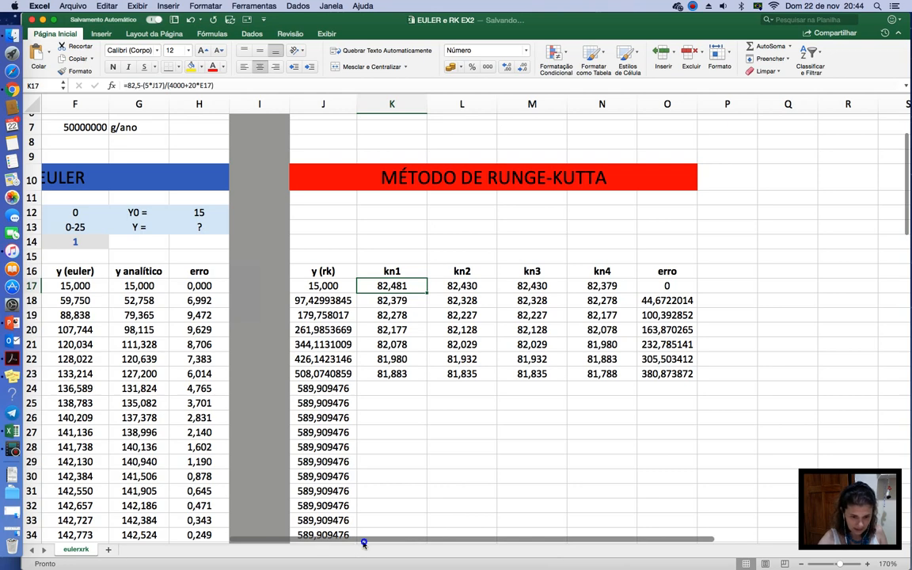
Copy the F(X,Y) expression ((($F$7)/$D$3)-($D$8*F17)) out of the y (euler) formula in F18
scroll(354, 538, left, 5)
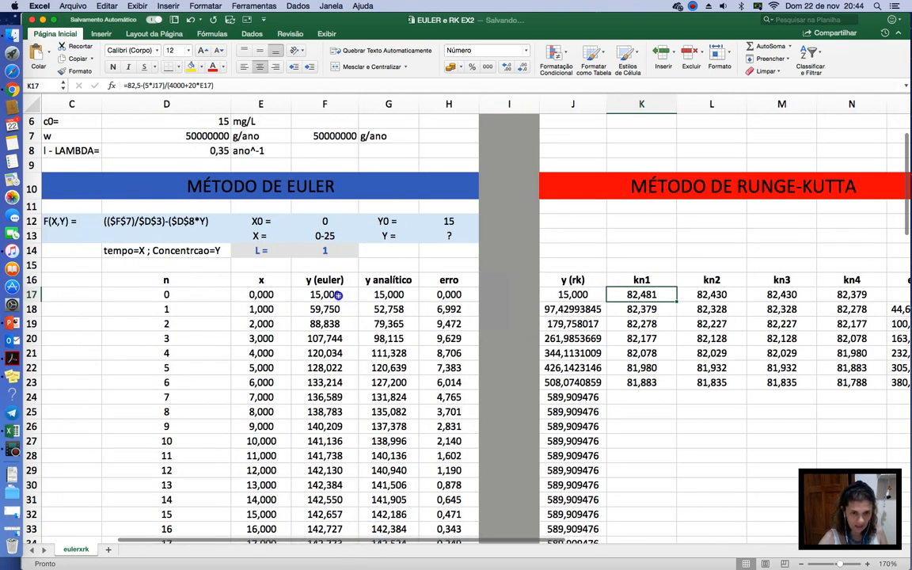
click(332, 294)
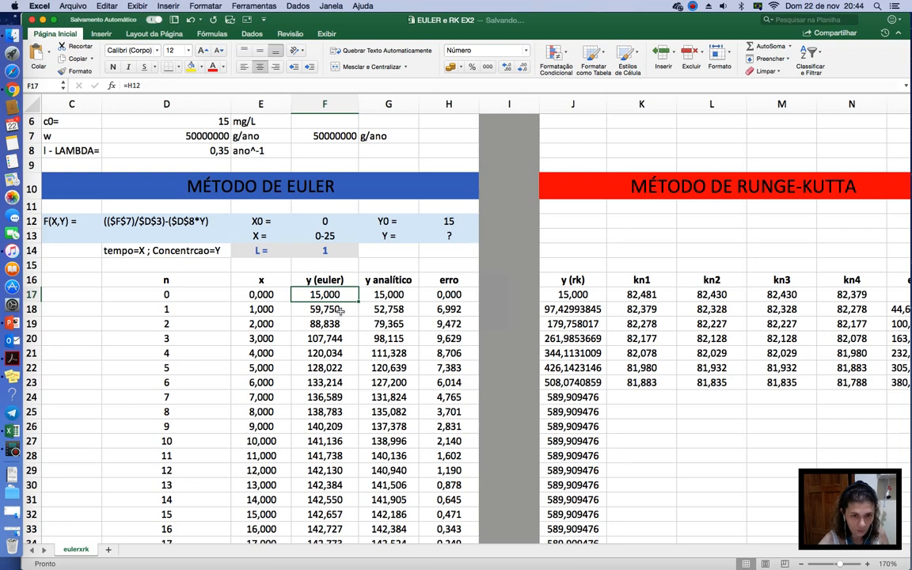
click(325, 309)
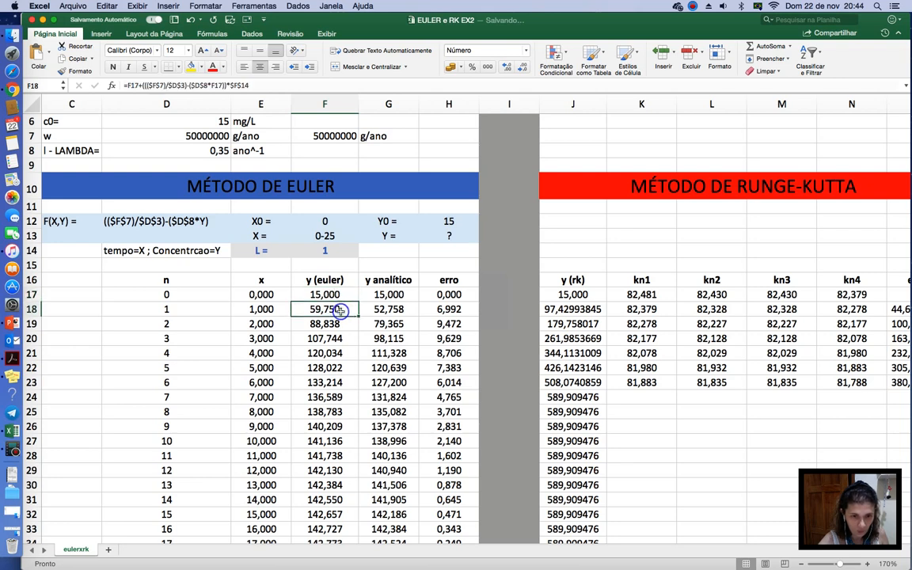
click(227, 85)
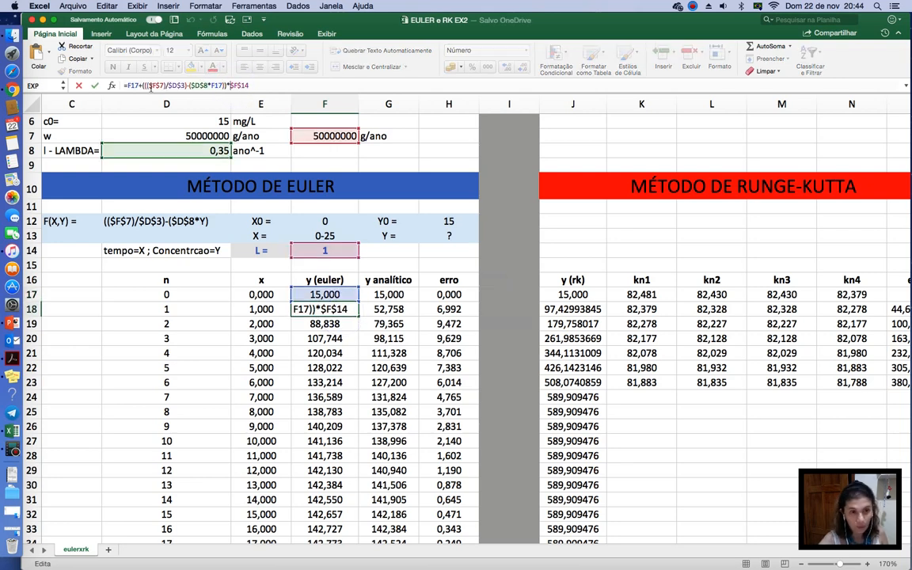
click(146, 84)
text(()
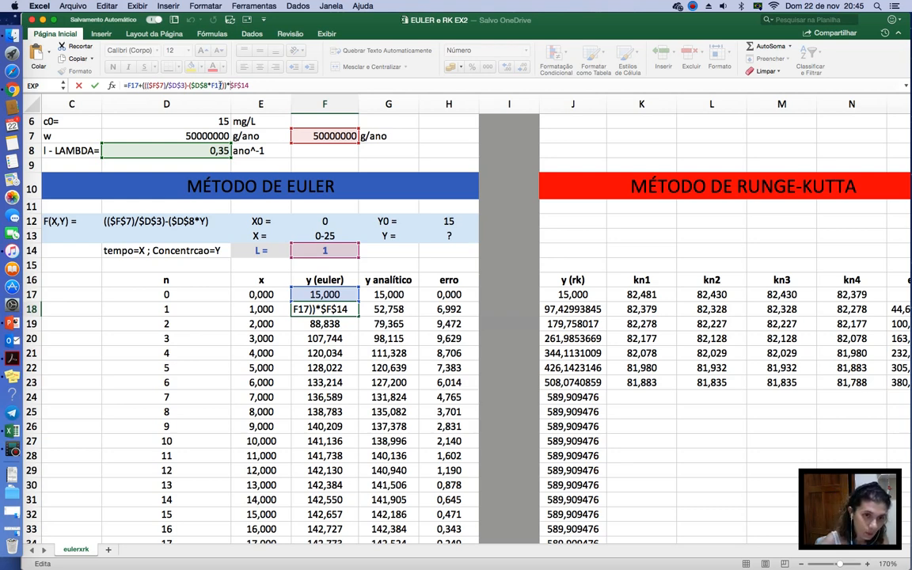
drag(228, 85, 144, 85)
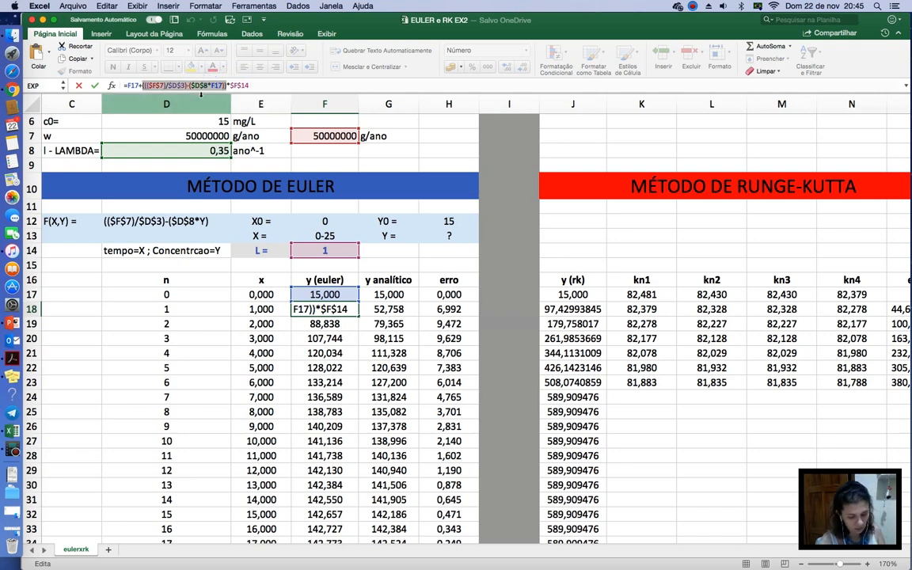
key(Return)
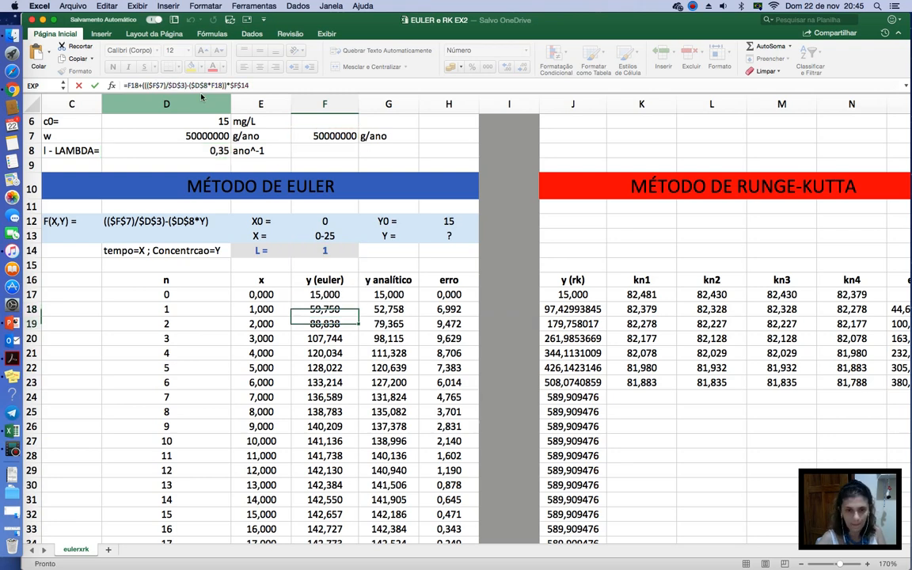
Replace the kn1 formula in K17 with =((($F$7)/$D$3)-($D$8*J17)), using the copied expression with its Y reference moved to J17
click(675, 293)
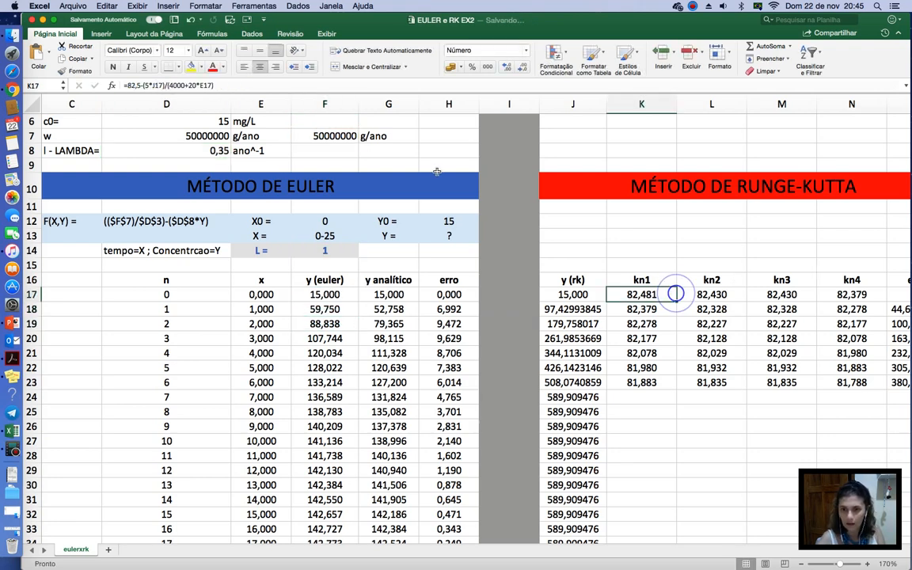
drag(260, 88, 100, 90)
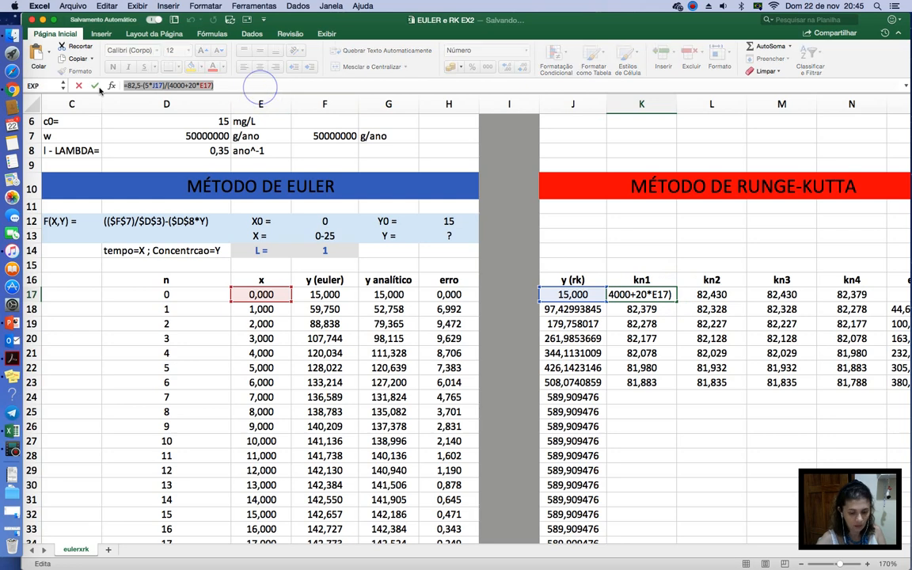
text(((($F$7)/$D$3)-($D$8*F17)))
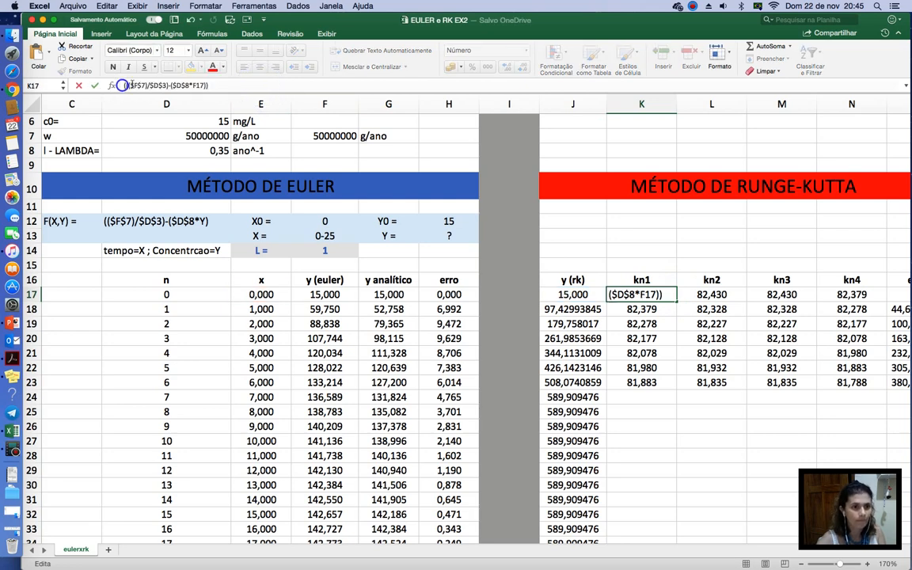
click(123, 85)
text(=)
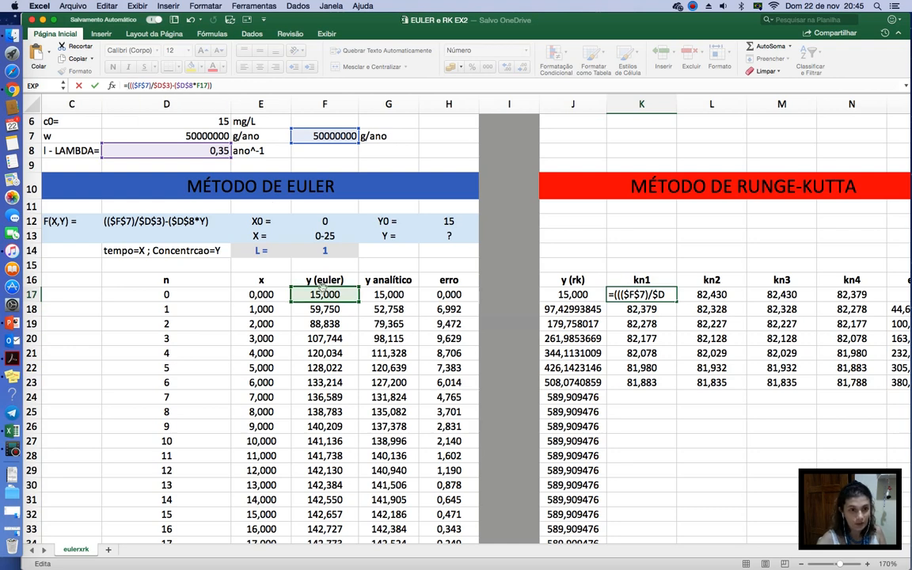
drag(322, 290, 531, 297)
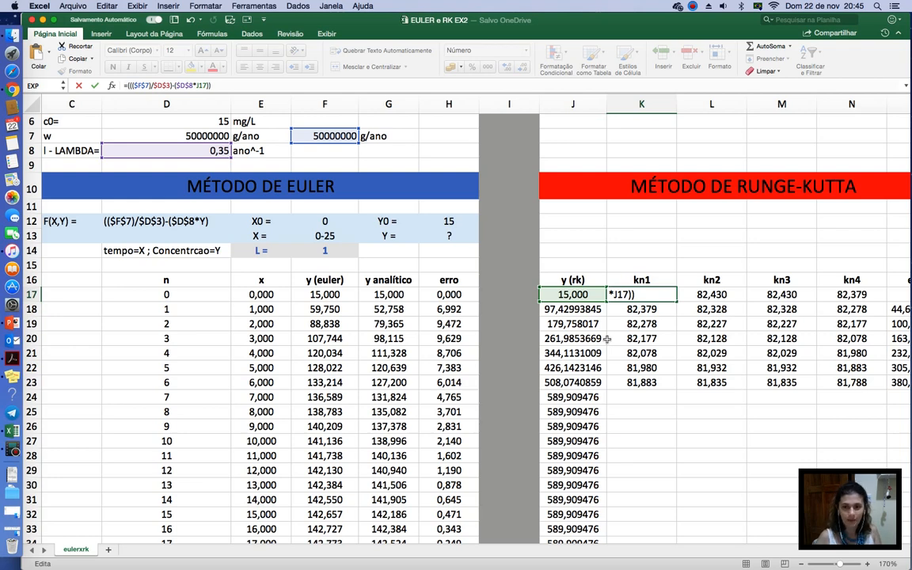
key(ctrl+Return)
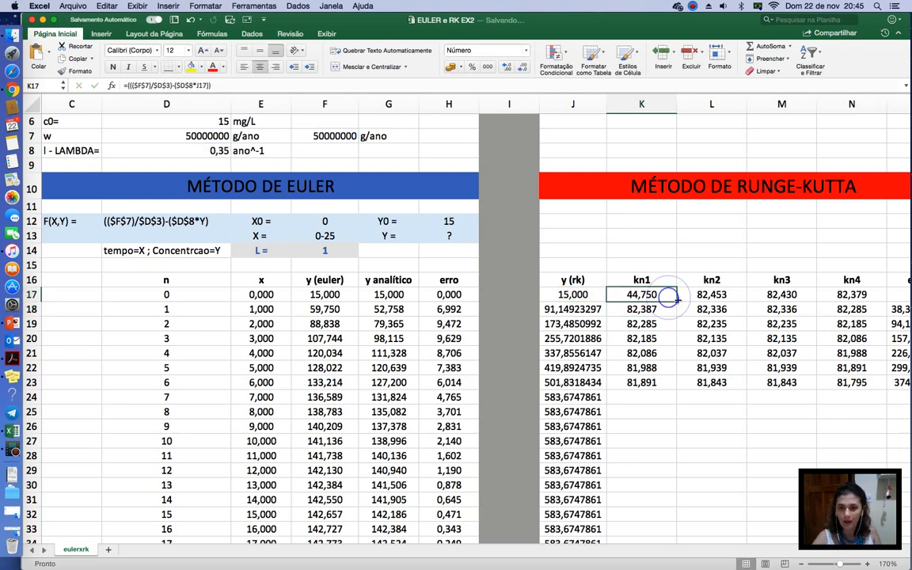
Fill the kn1 formula from K17 down to K42
drag(678, 301, 657, 496)
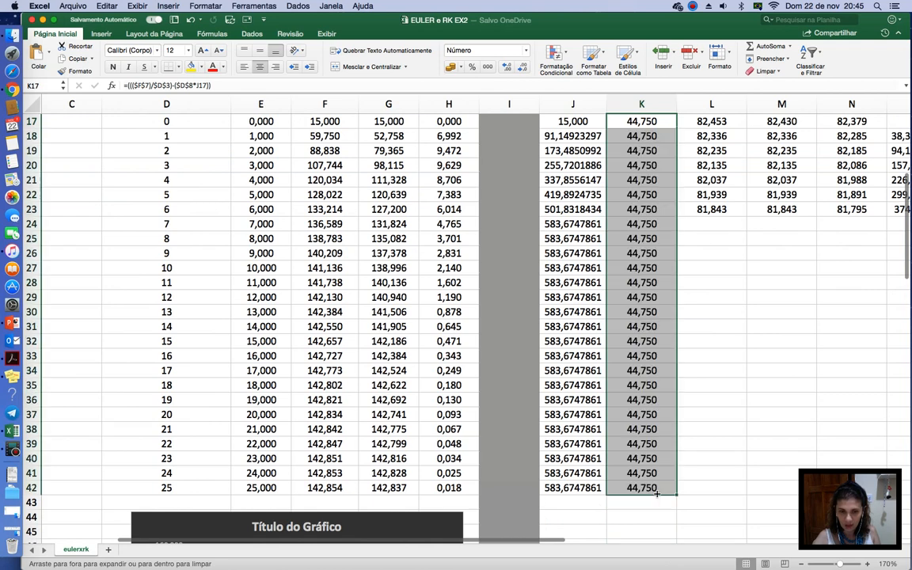
click(720, 375)
scroll(720, 375, up, 4)
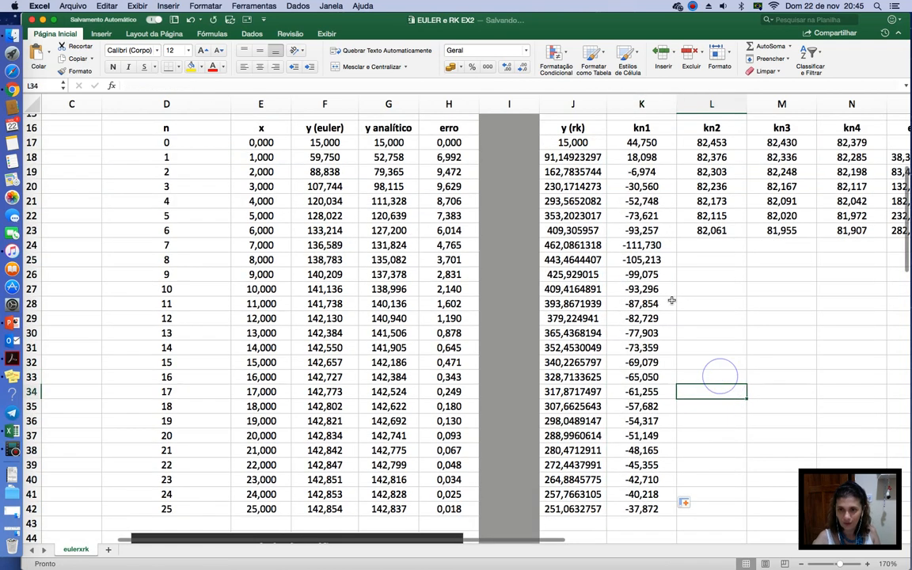
Review the kn1 formulas in K18 and K17 and the cells they reference
click(647, 246)
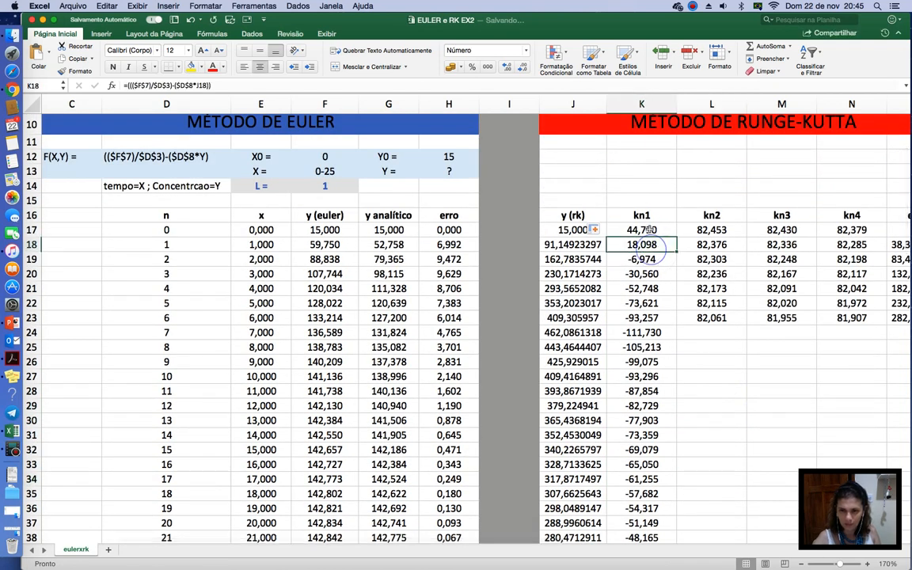
click(646, 230)
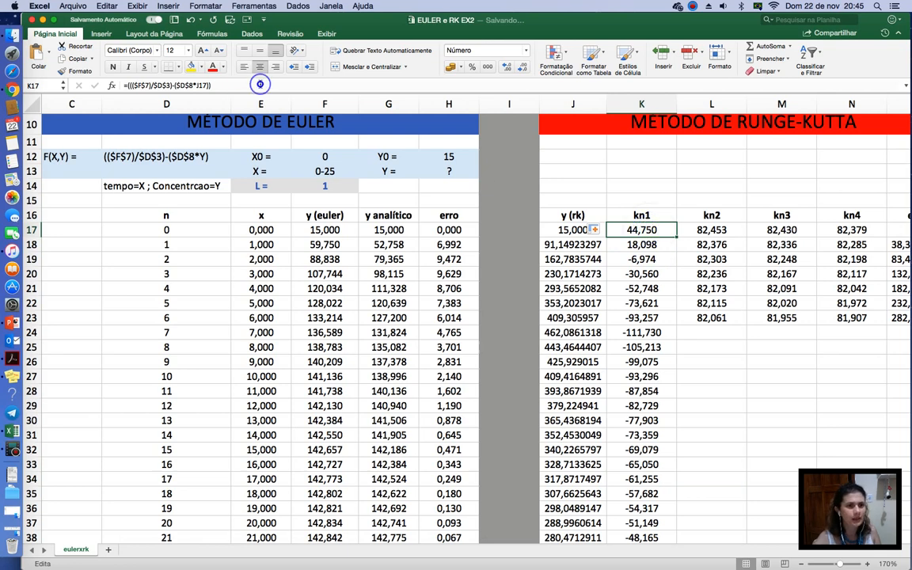
click(237, 85)
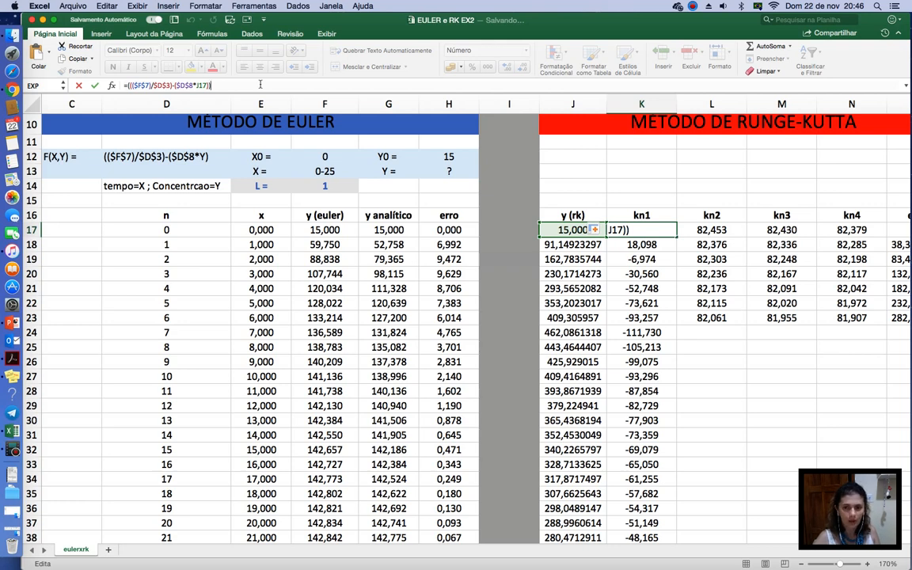
key(Return)
Replace the kn2 formula in L17 with the copied expression as =((($F$7)/$D$3)-($D$8*F17))
click(707, 230)
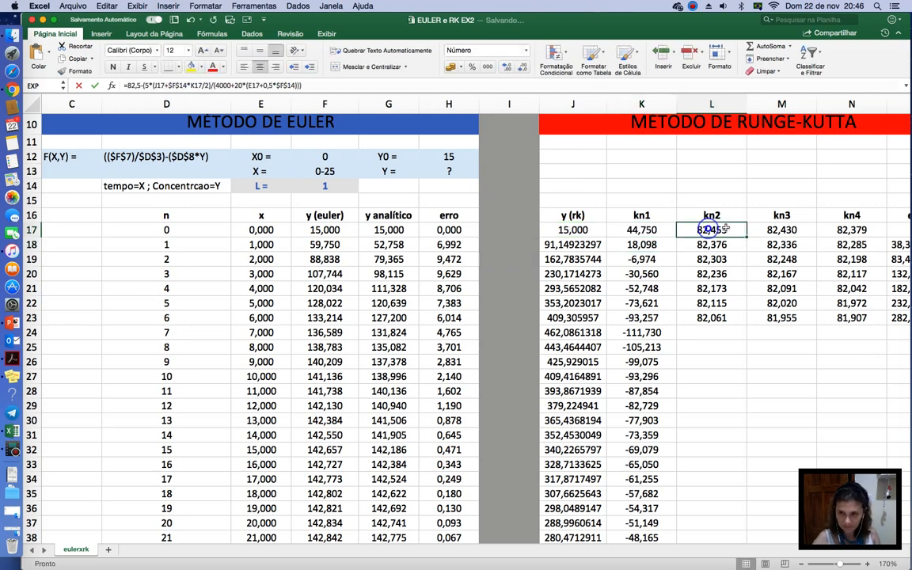
drag(343, 85, 91, 87)
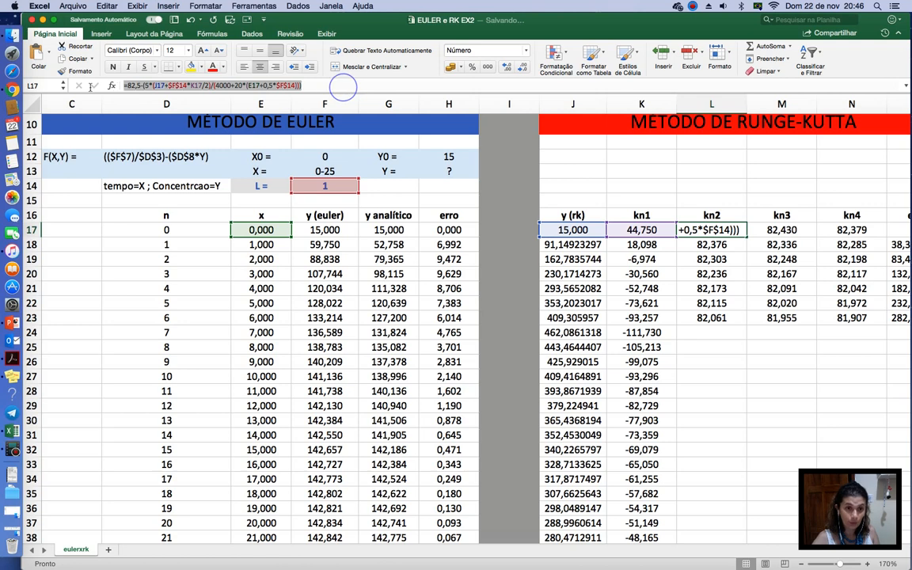
key(BackSpace)
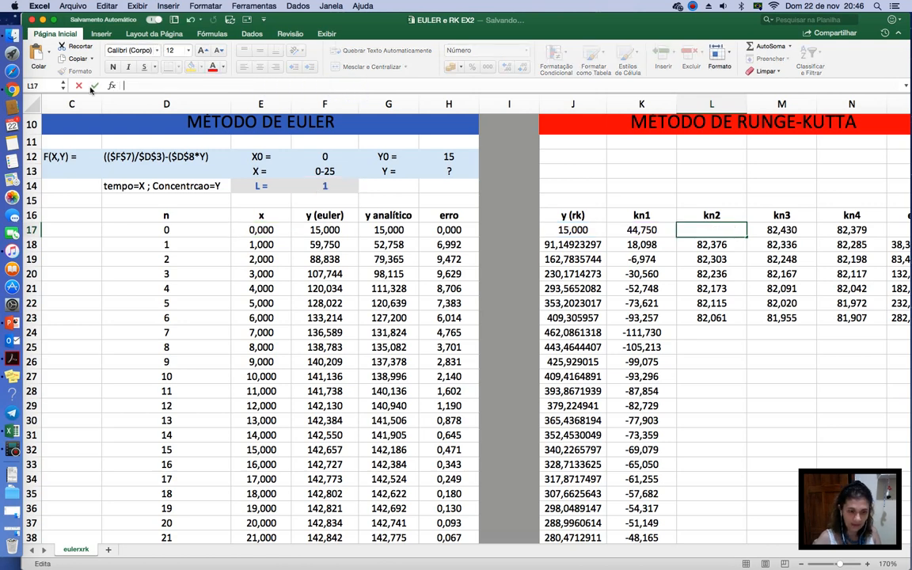
text((($F$7)/$D$3)-($D$8*F17)))
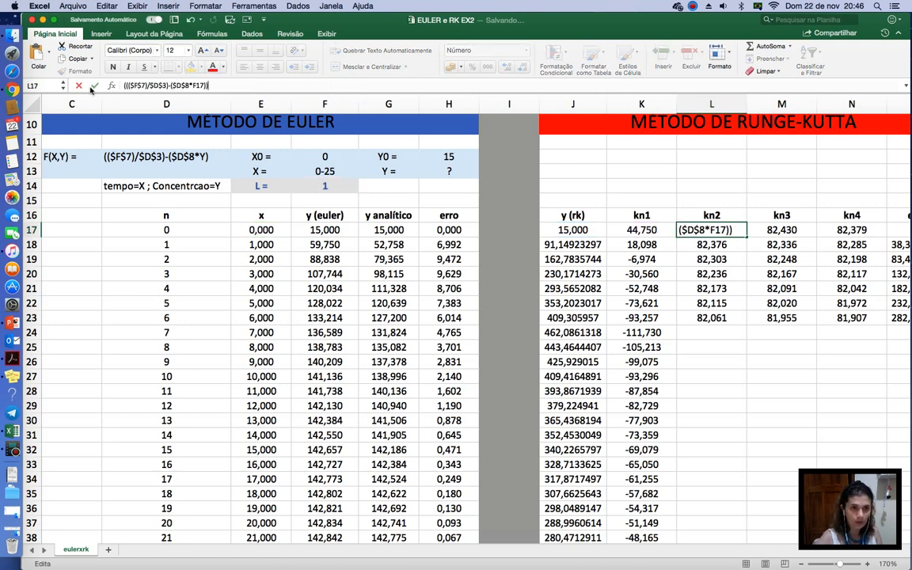
drag(128, 85, 123, 85)
click(123, 84)
text(=()
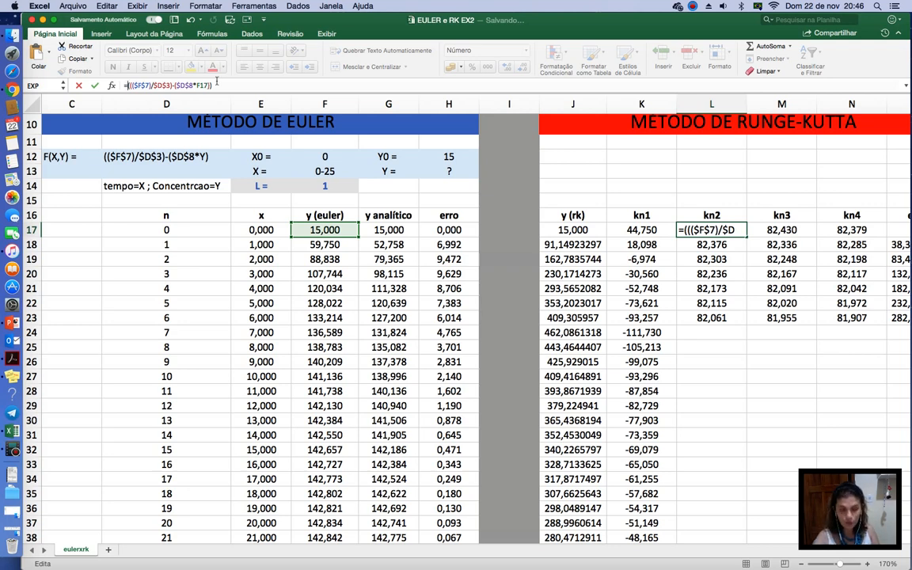
Enclose the F17 reference of the kn2 formula in L17 in its own pair of parentheses, as (F17)
click(197, 84)
click(198, 84)
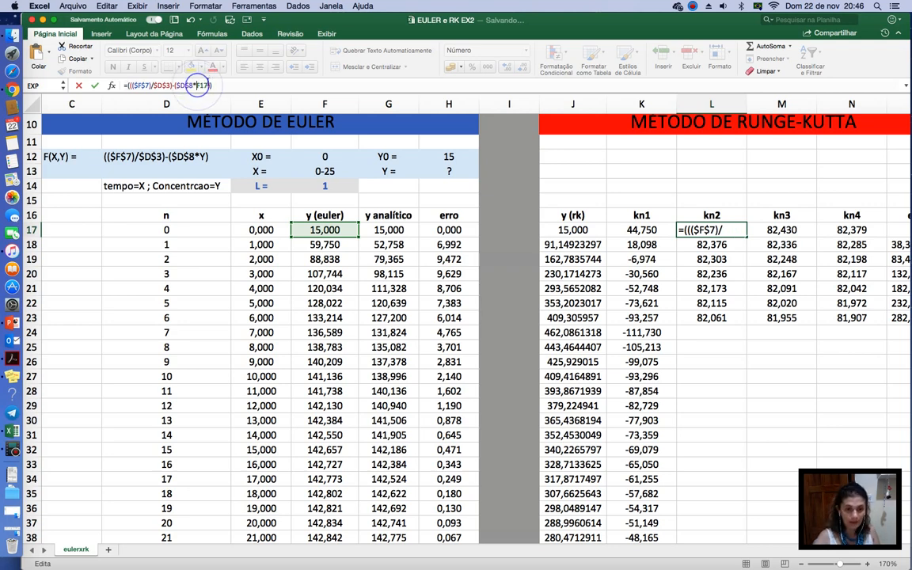
double_click(205, 85)
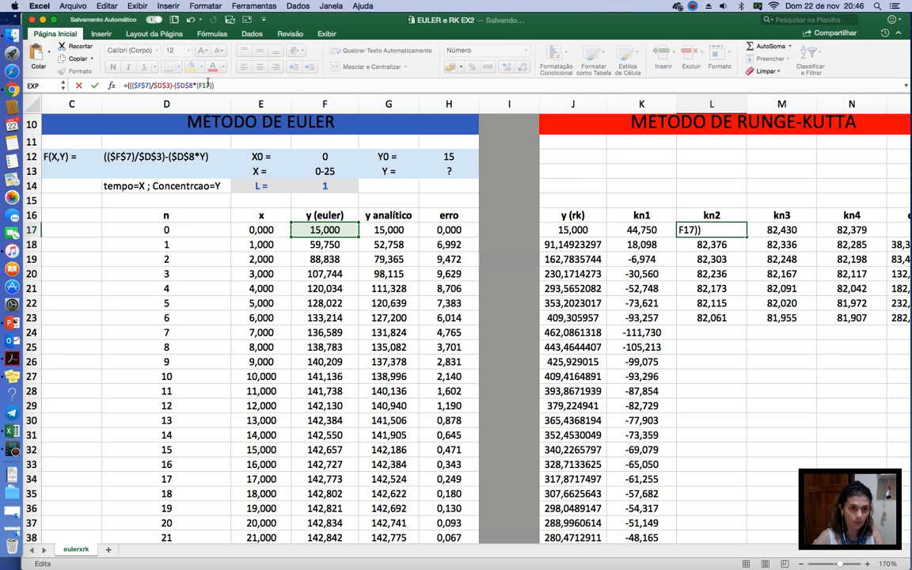
click(211, 86)
text())
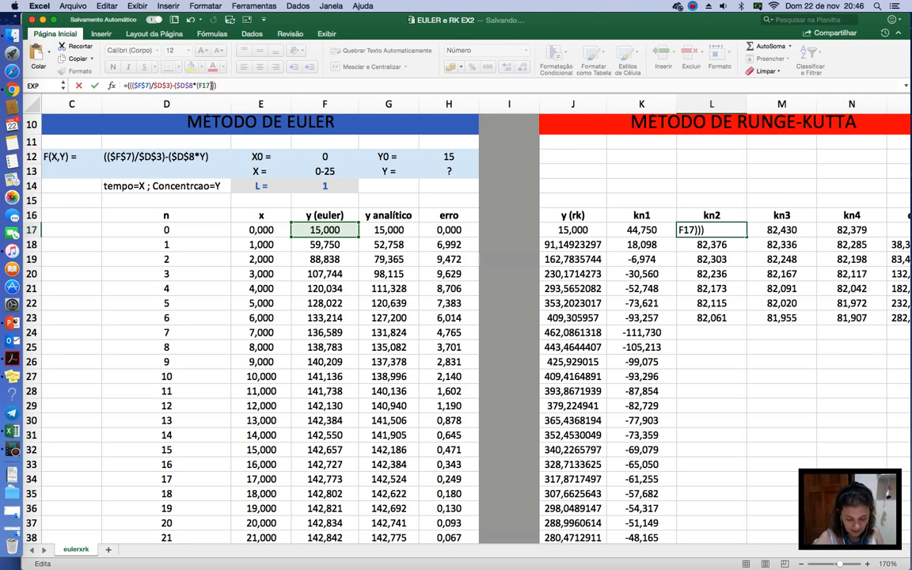
click(209, 85)
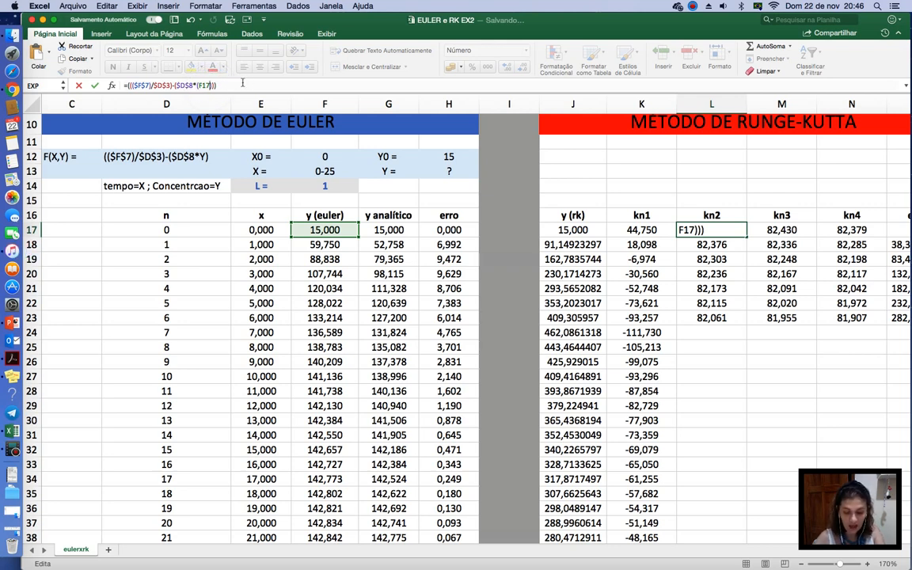
Extend the bracketed F17 term of the kn2 formula in L17 to (F17+0,5*$F$14*K17) and enter the formula
text(+)
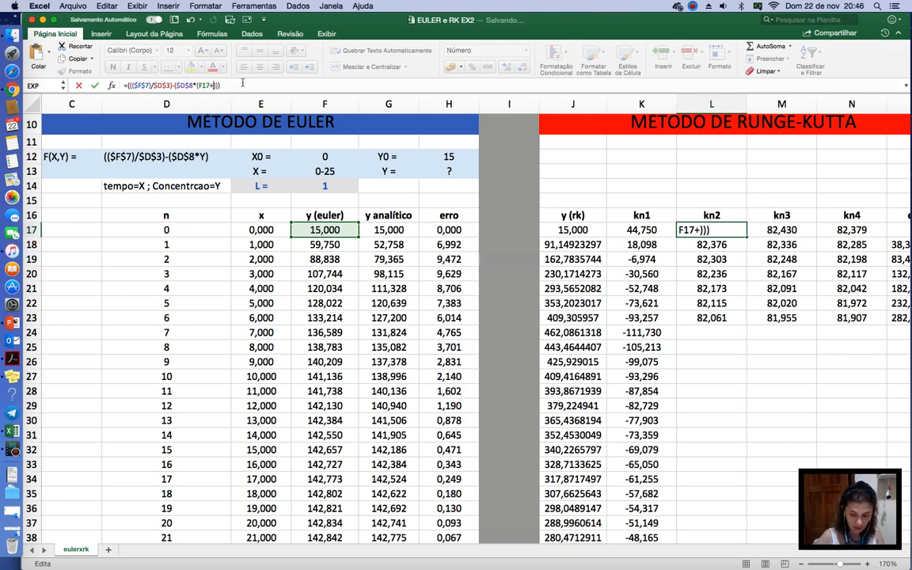
text(0,5*)
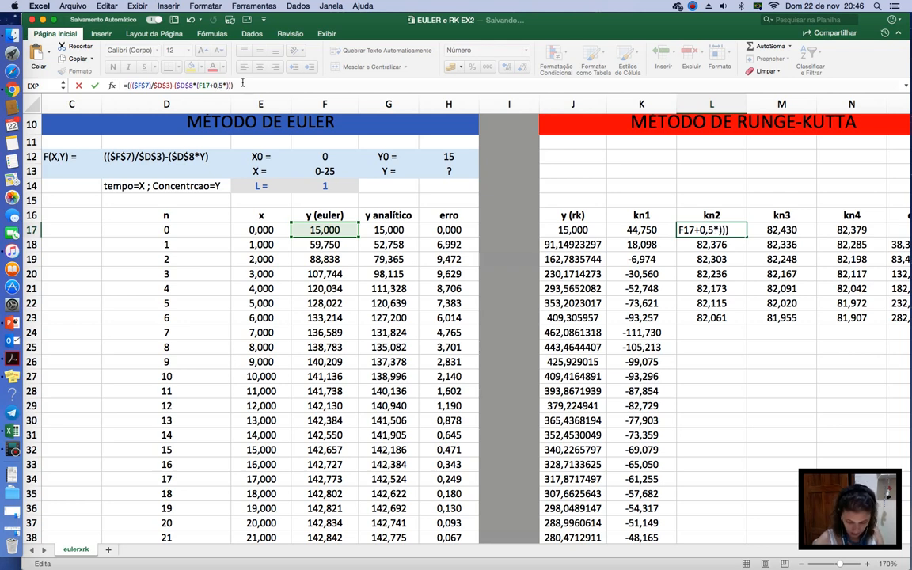
click(345, 185)
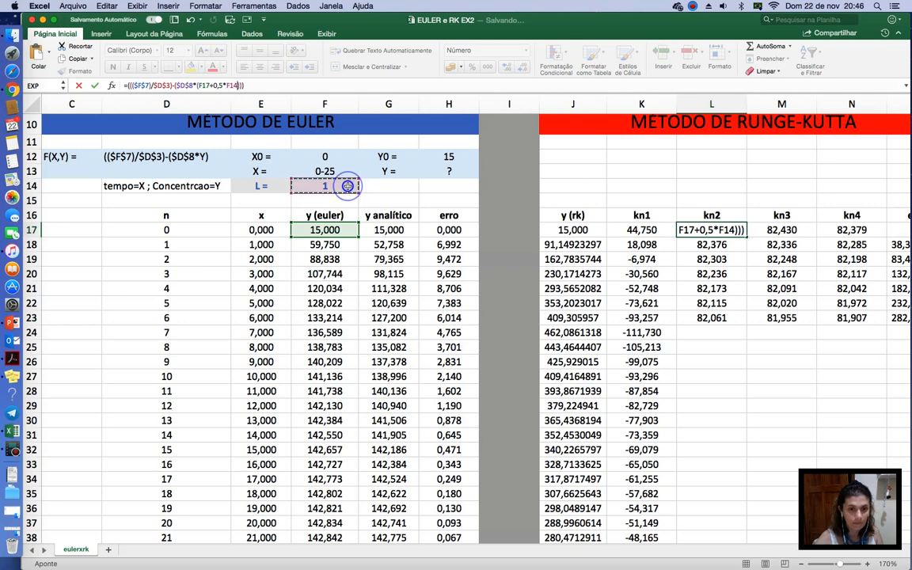
click(227, 84)
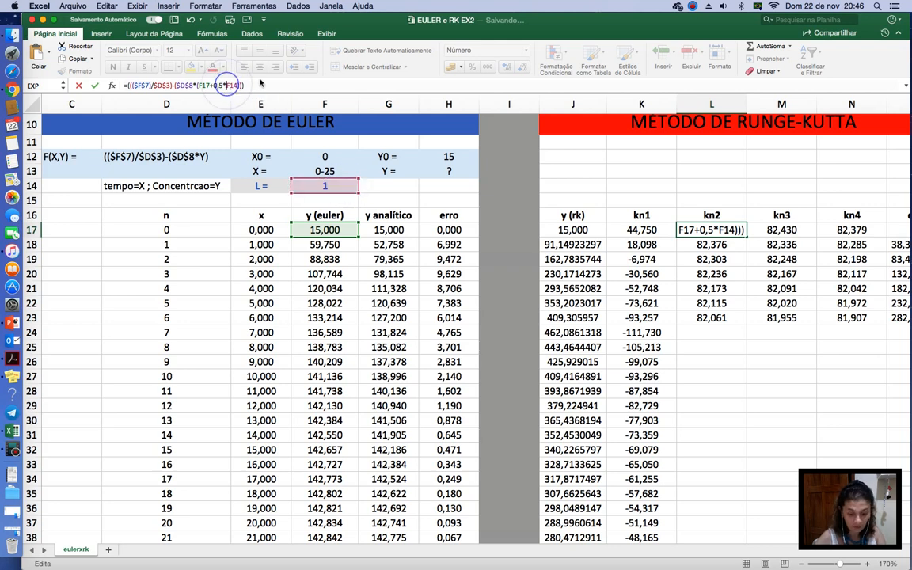
text($F)
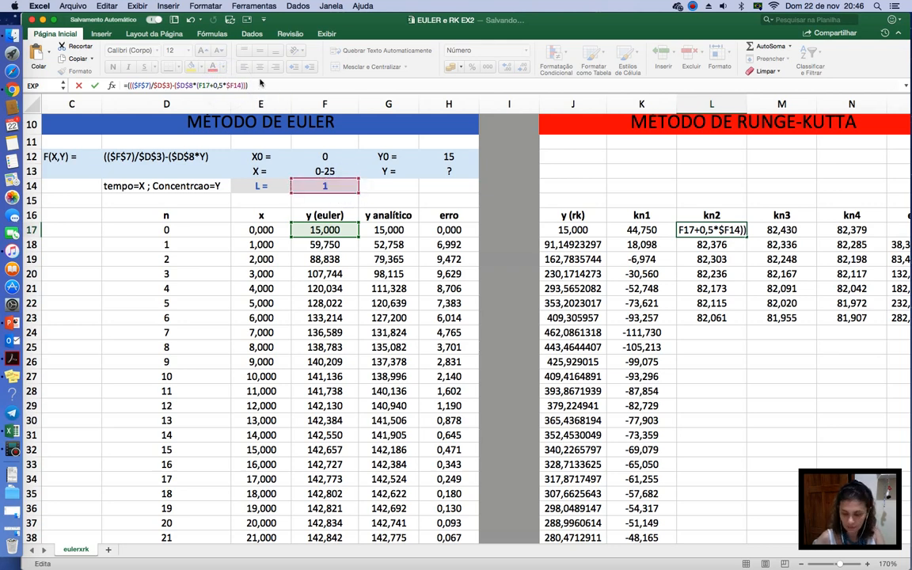
text($)
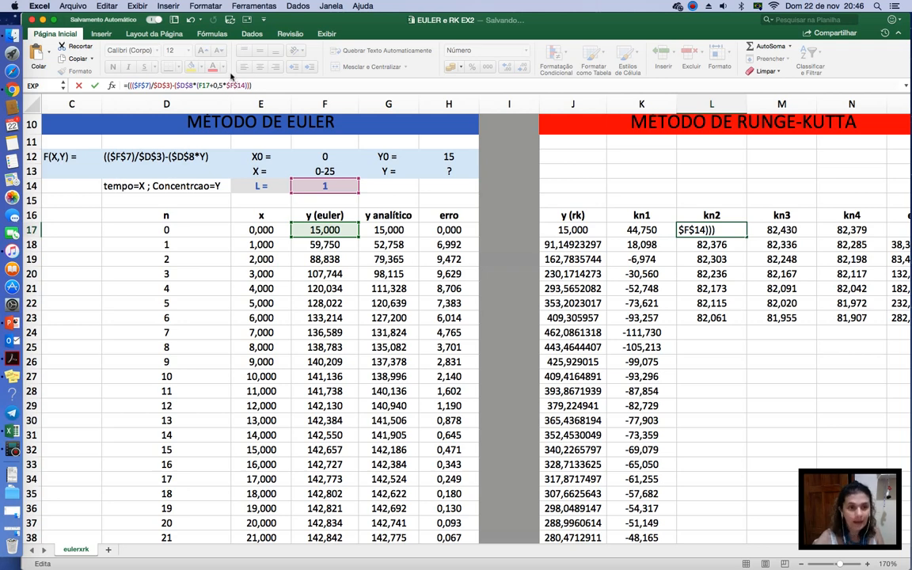
click(245, 86)
text(*)
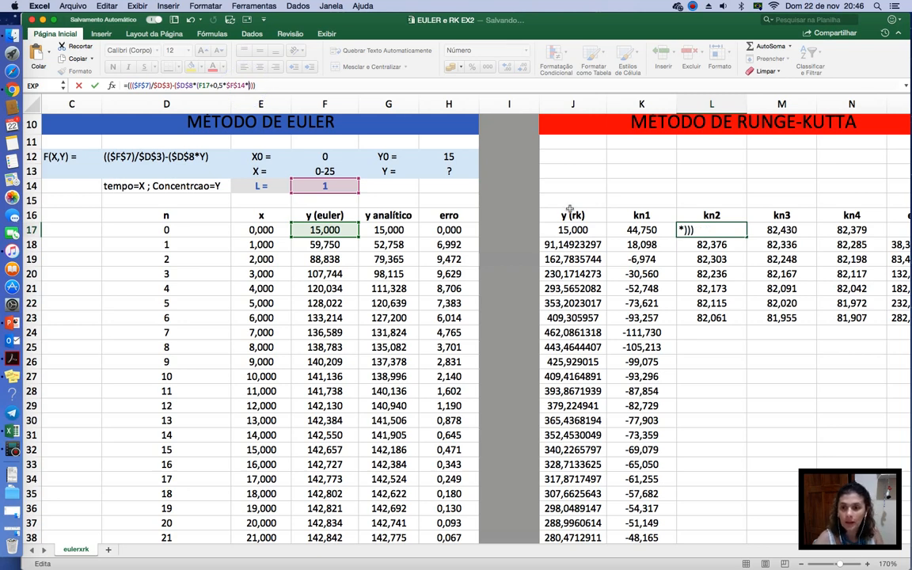
click(636, 230)
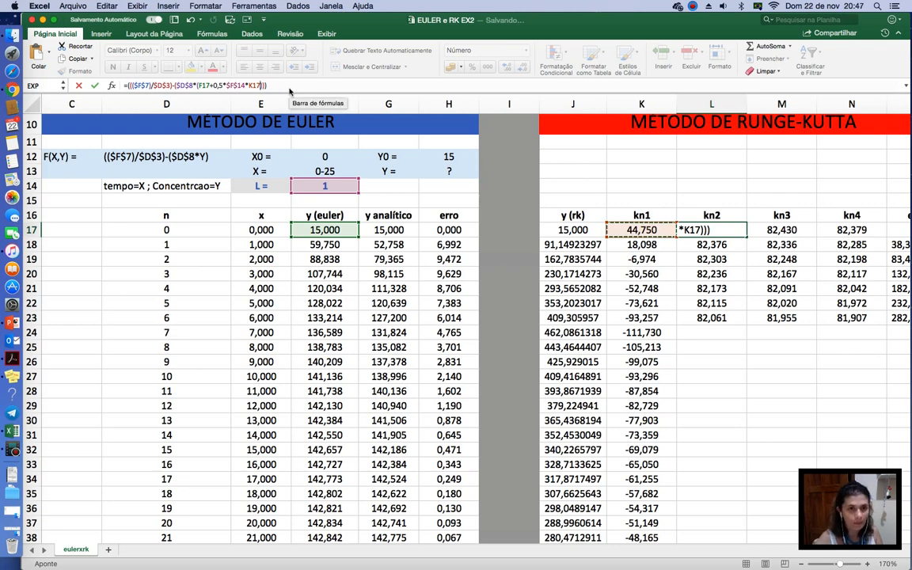
key(Return)
Fill the kn2 formula from L17 down to L42
click(742, 230)
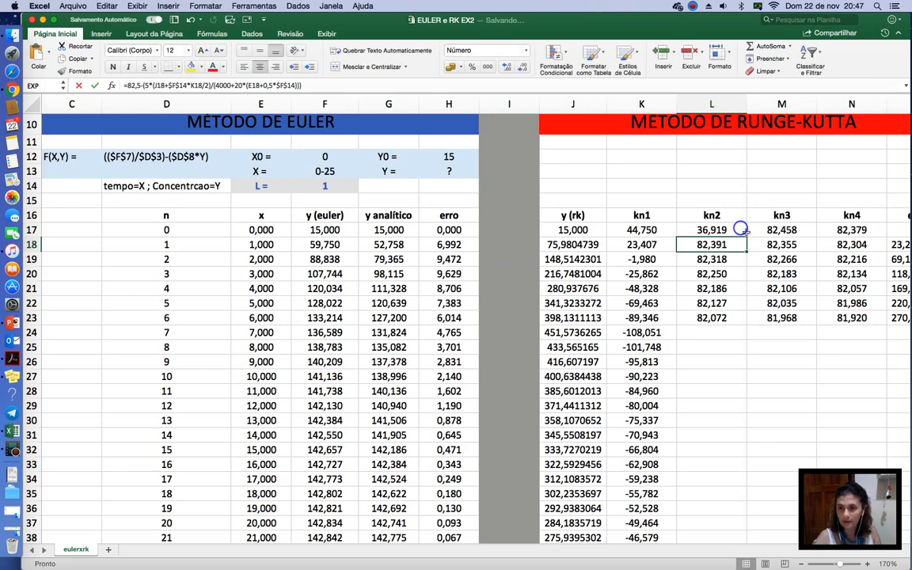
drag(746, 237, 728, 512)
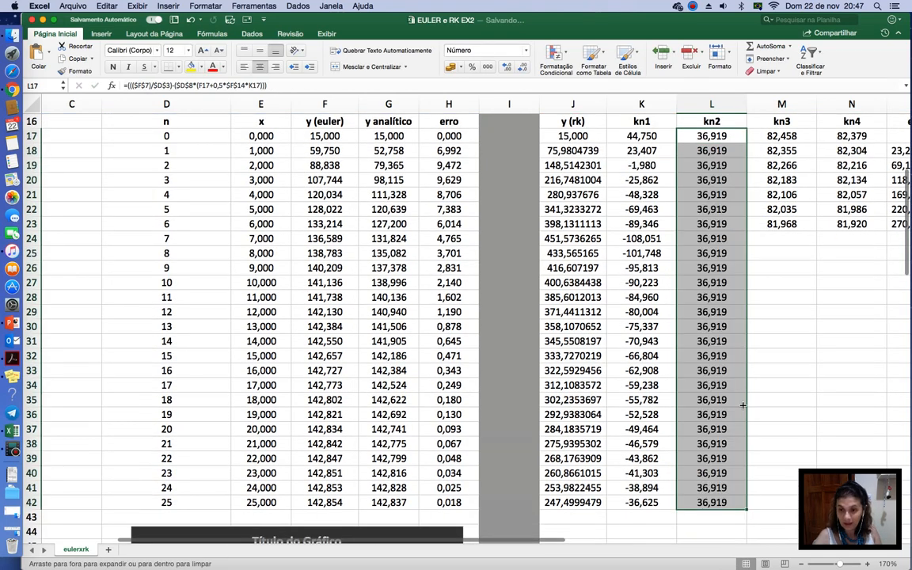
click(724, 287)
click(713, 134)
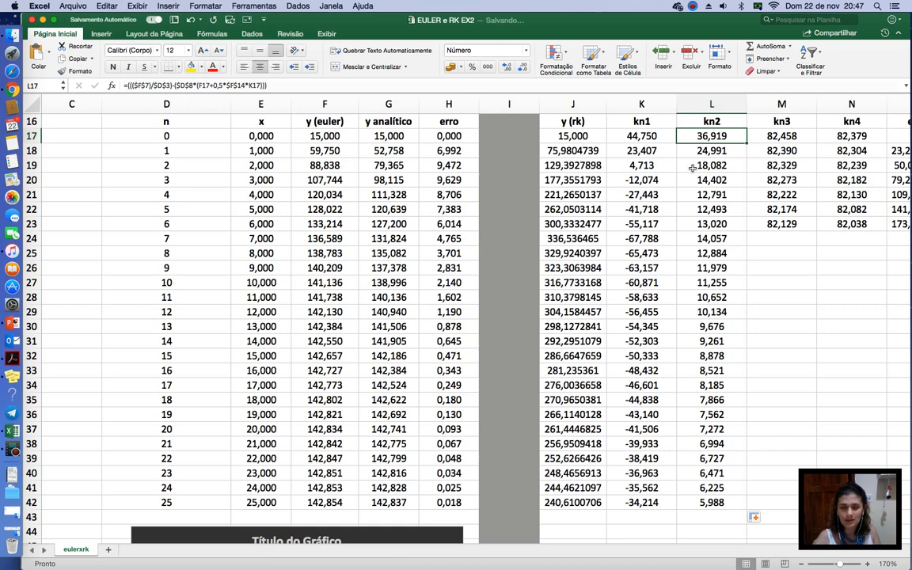
Replace the kn3 formula in M17 with the copied expression as =((($F$7)/$D$3)-($D$8*F17))
scroll(693, 168, up, 2)
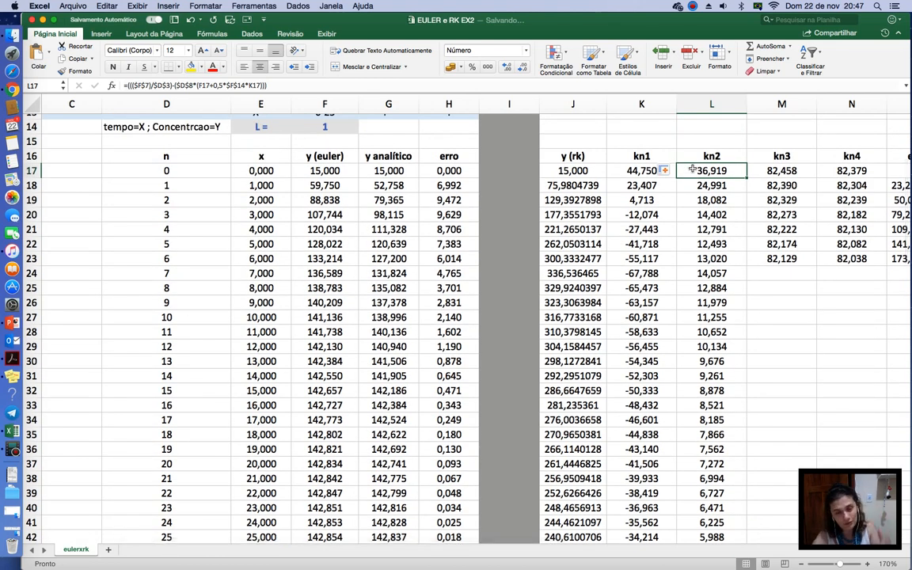
key(Right)
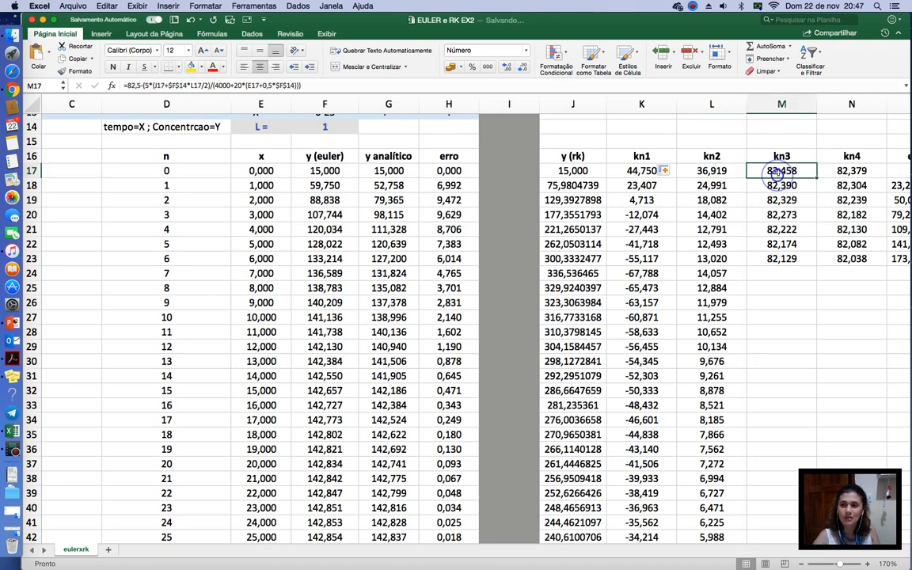
drag(315, 87, 115, 85)
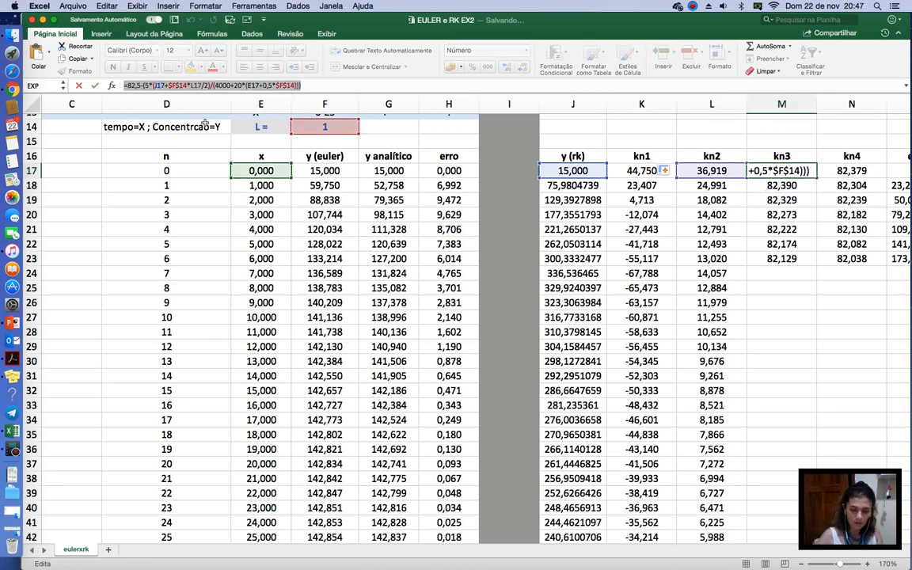
key(BackSpace)
text(=)
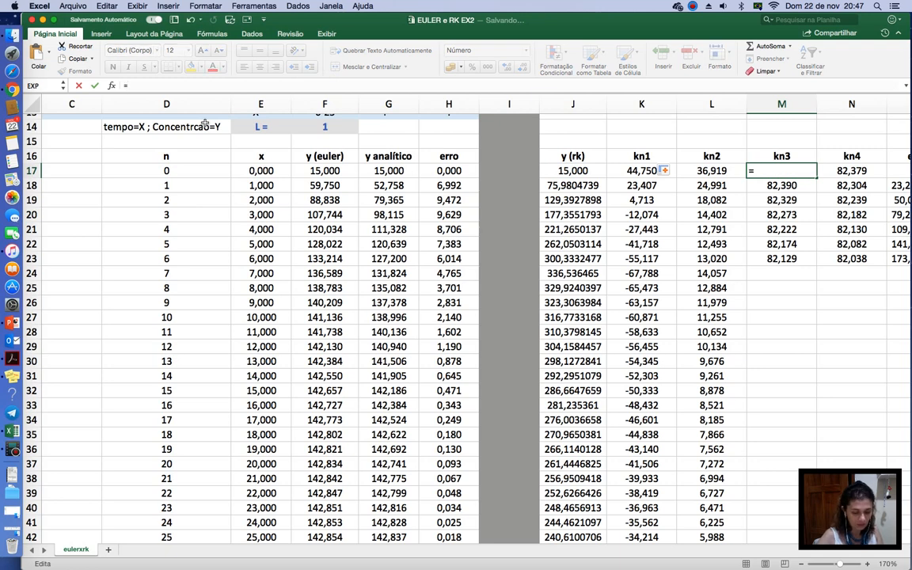
key(super+v)
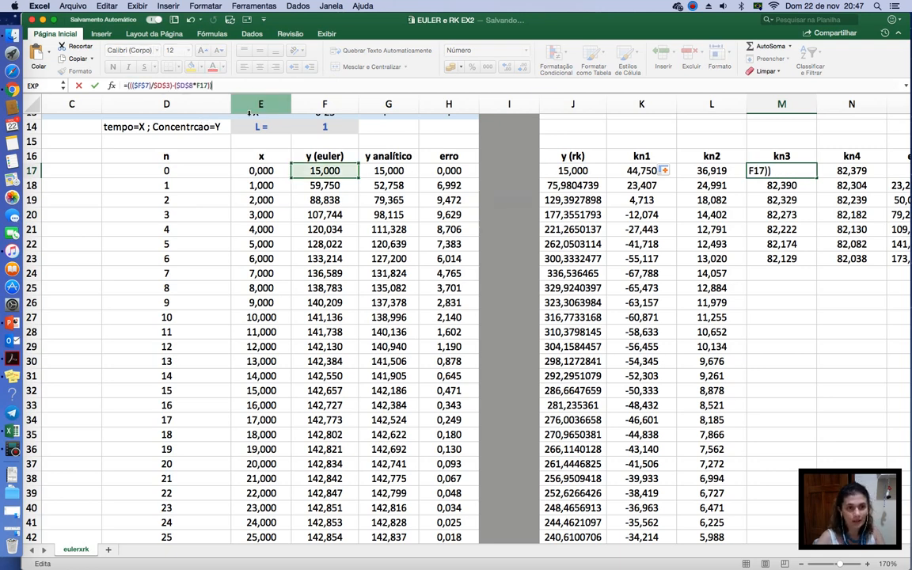
Enclose the F17 reference of the kn3 formula in M17 in its own pair of parentheses, as (F17)
click(198, 84)
text(()
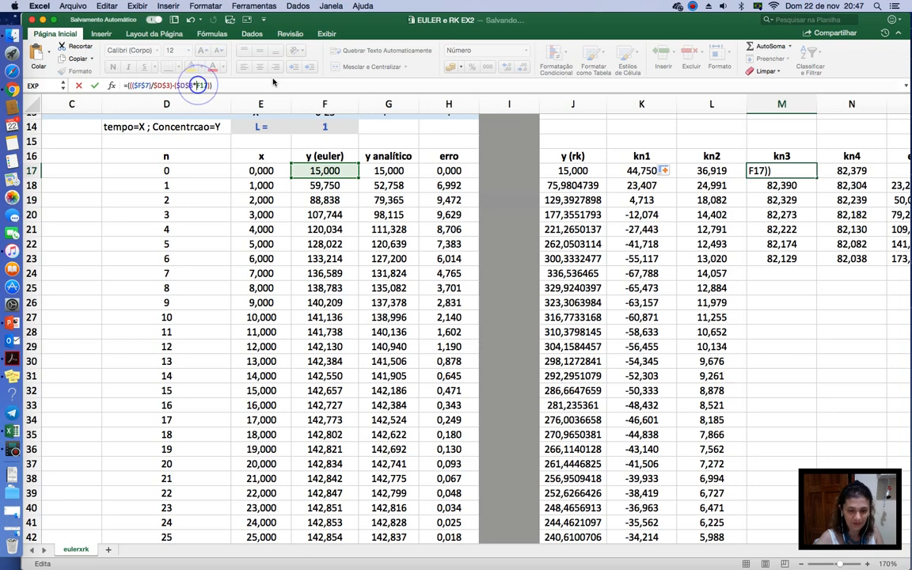
click(209, 84)
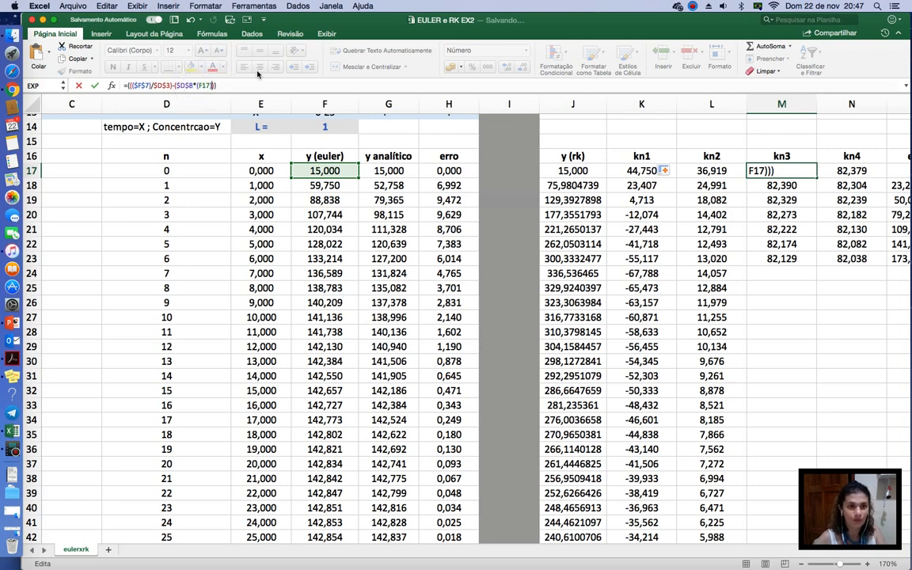
text())
click(209, 85)
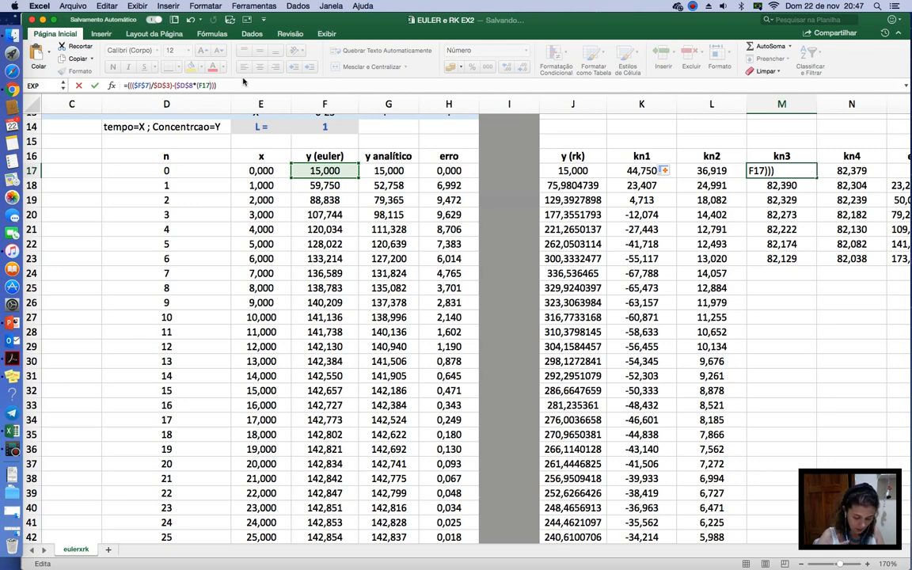
Extend the bracketed F17 term of the kn3 formula in M17 to (F17+0,5*$F$14*L17), enter the formula and reselect M17
text(+)
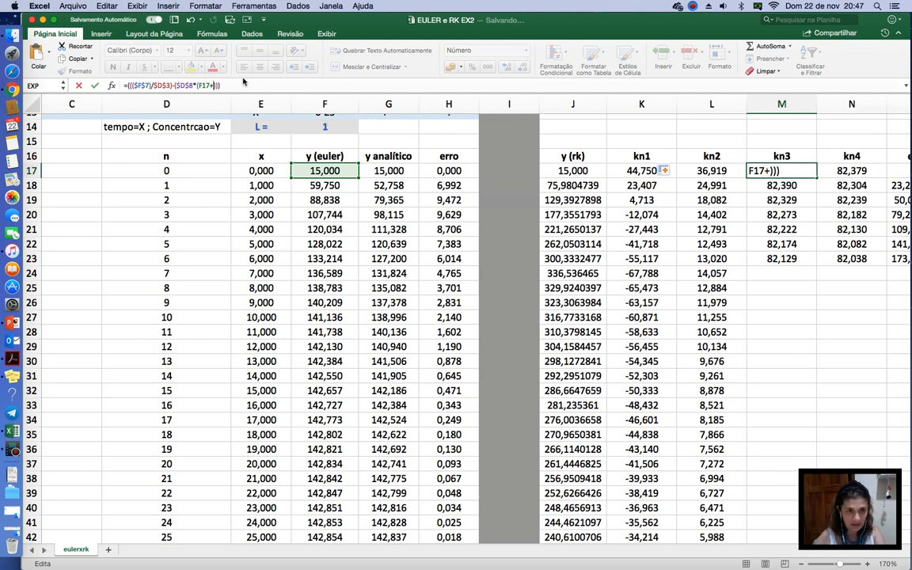
text(0,5)
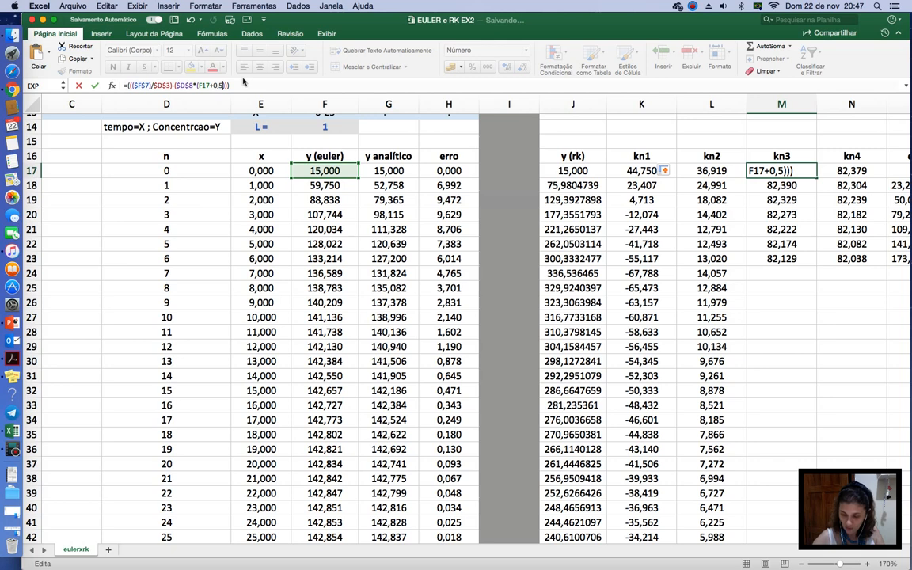
text(*)
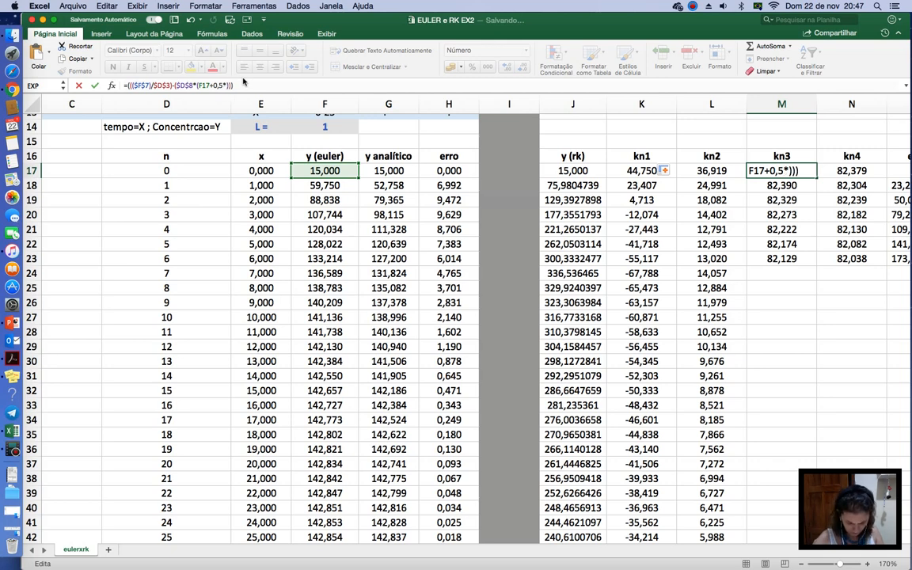
click(326, 127)
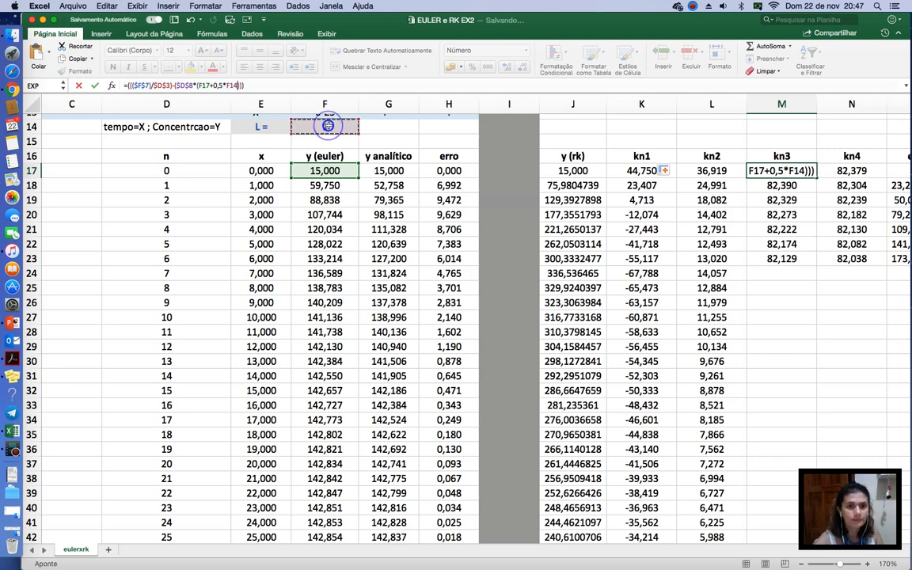
click(227, 85)
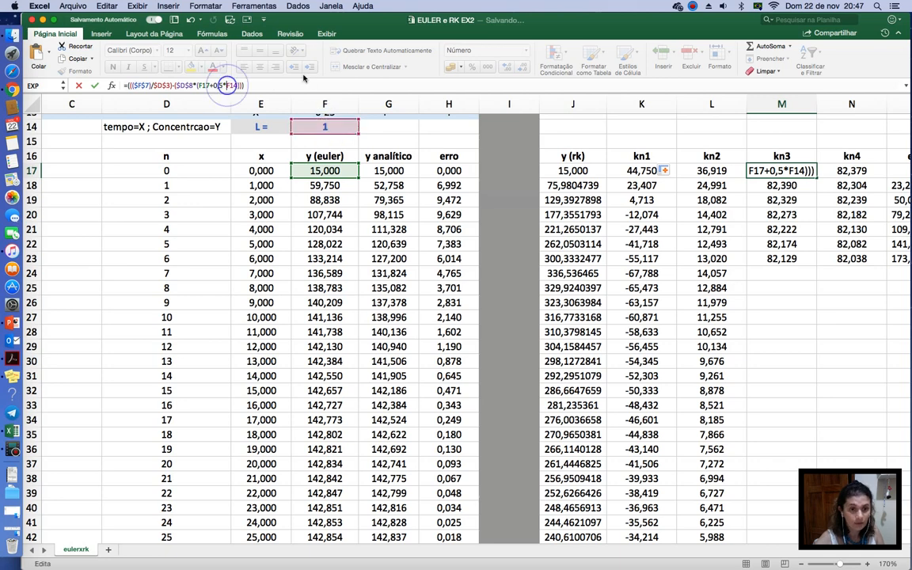
text($F)
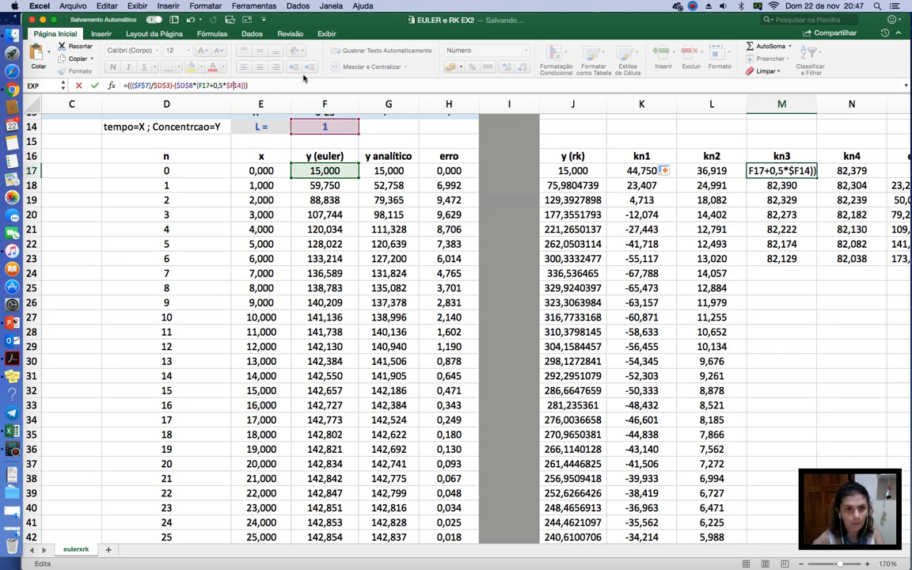
text($)
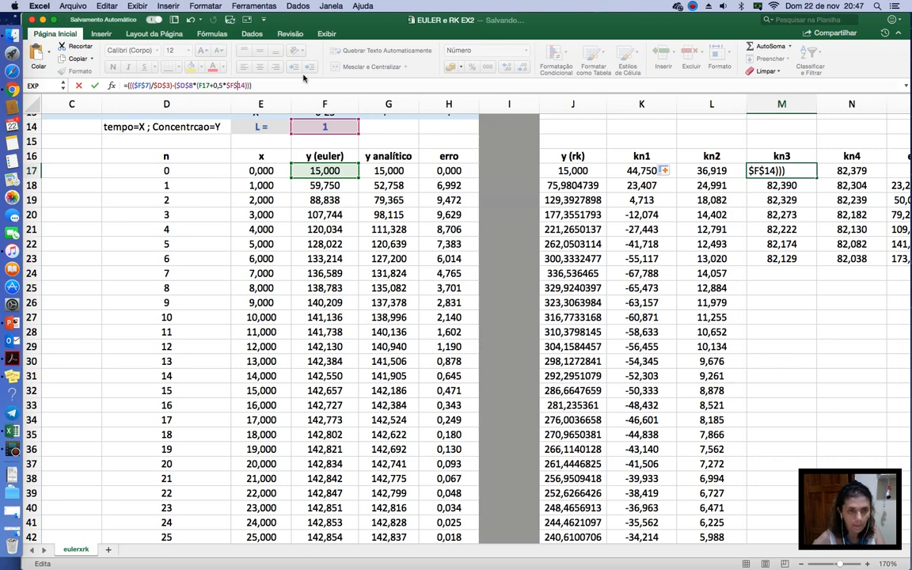
click(238, 84)
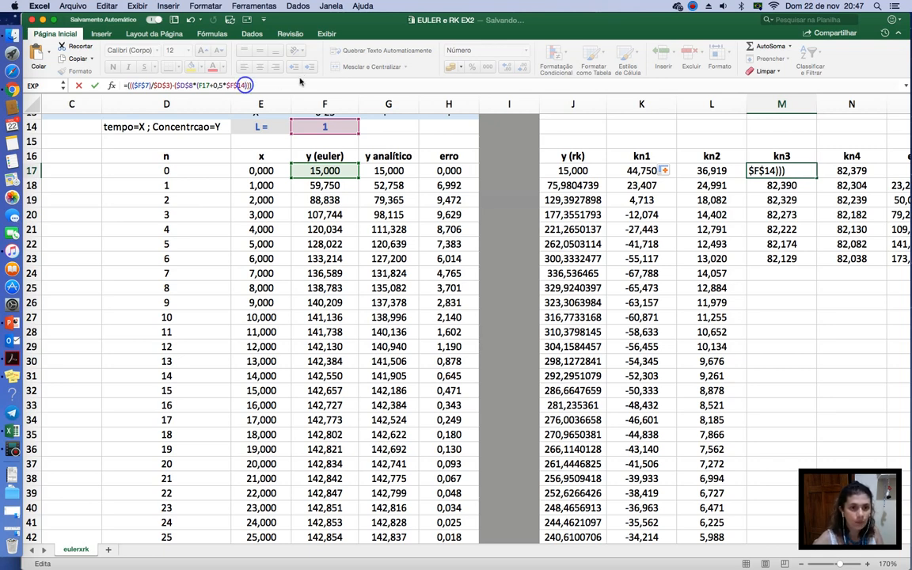
text(*)
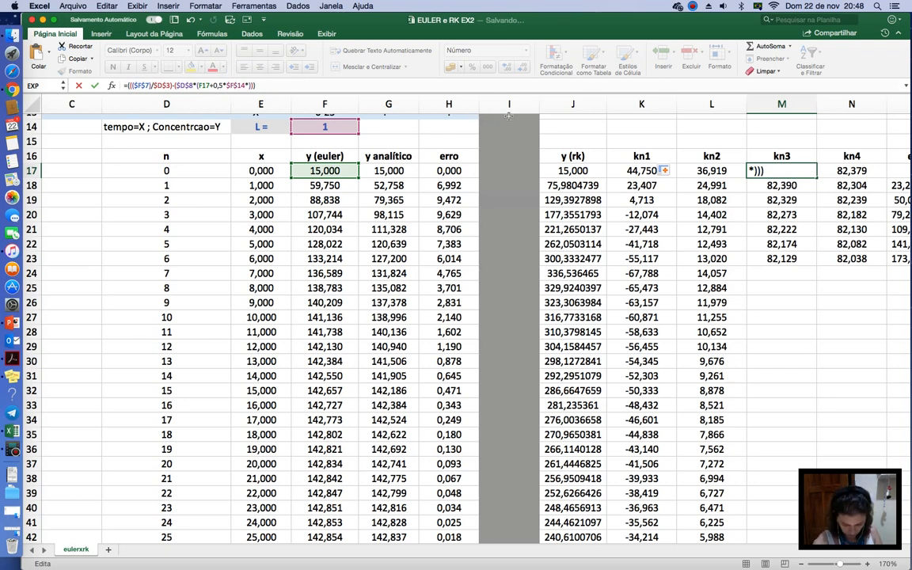
click(710, 171)
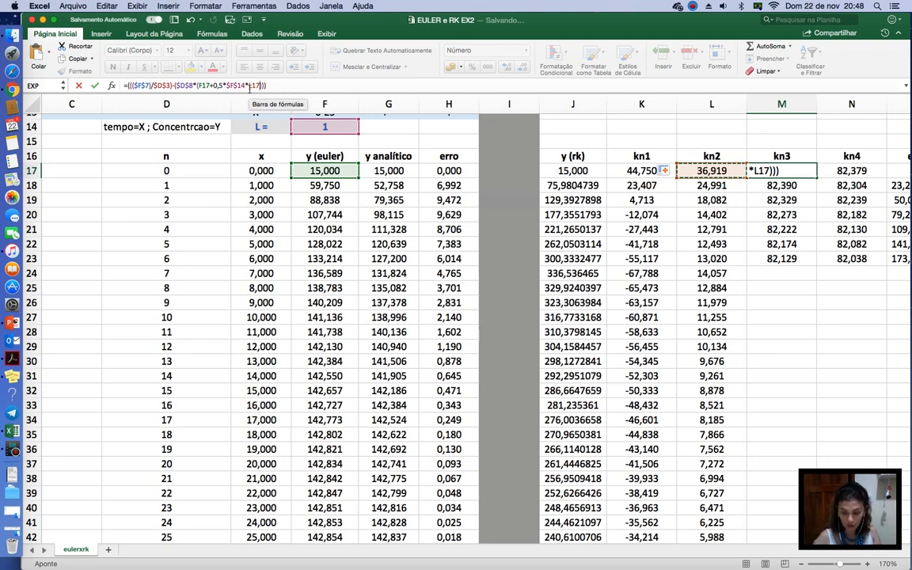
key(Return)
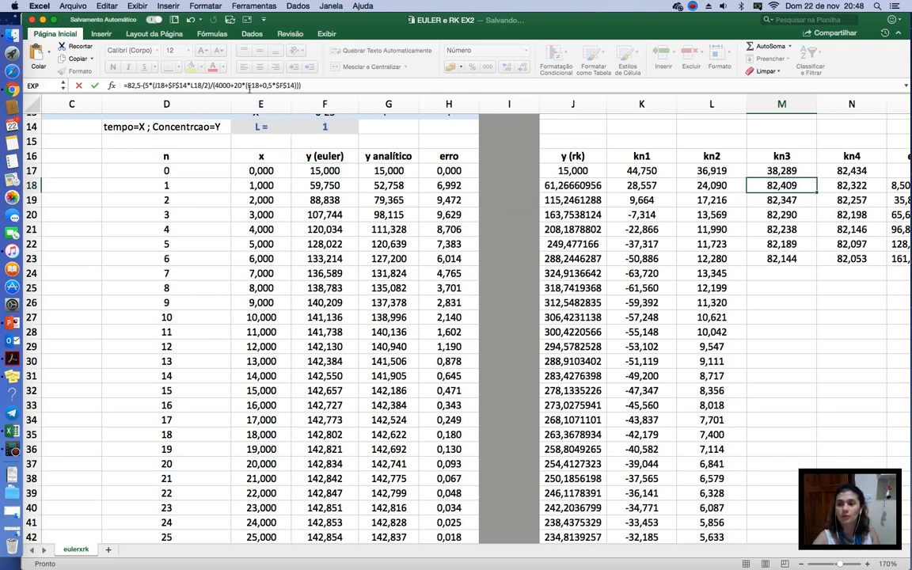
click(795, 171)
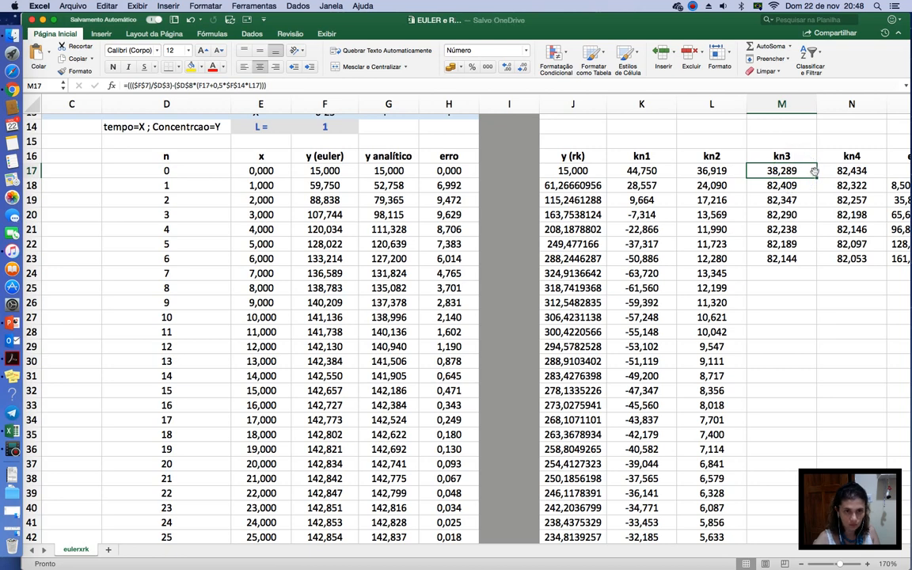
Fill the kn3 formula from M17 down to M42
click(225, 85)
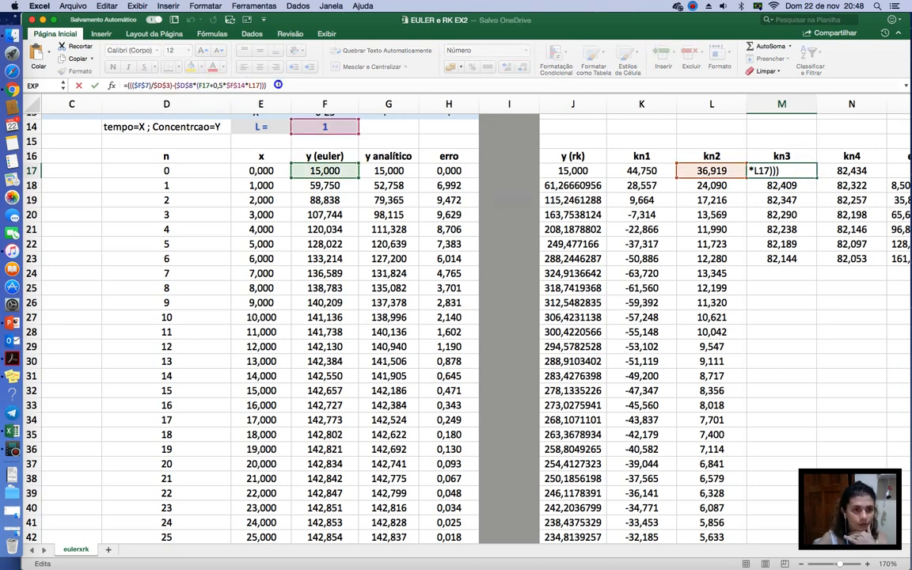
click(278, 85)
key(Return)
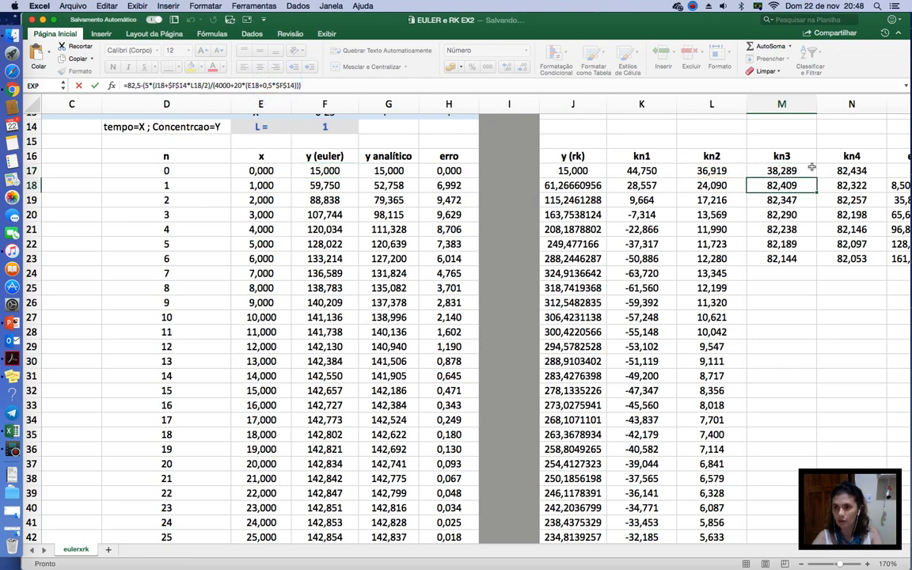
click(812, 169)
drag(815, 178, 779, 409)
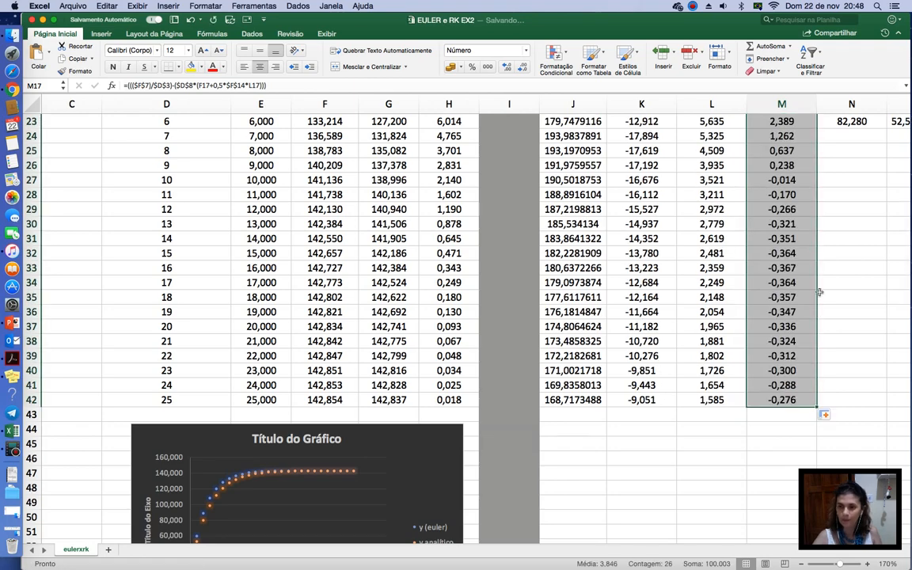
Replace the kn4 formula in N17 with the copied expression as =((($F$7)/$D$3)-($D$8*F17))
scroll(475, 506, up, 6)
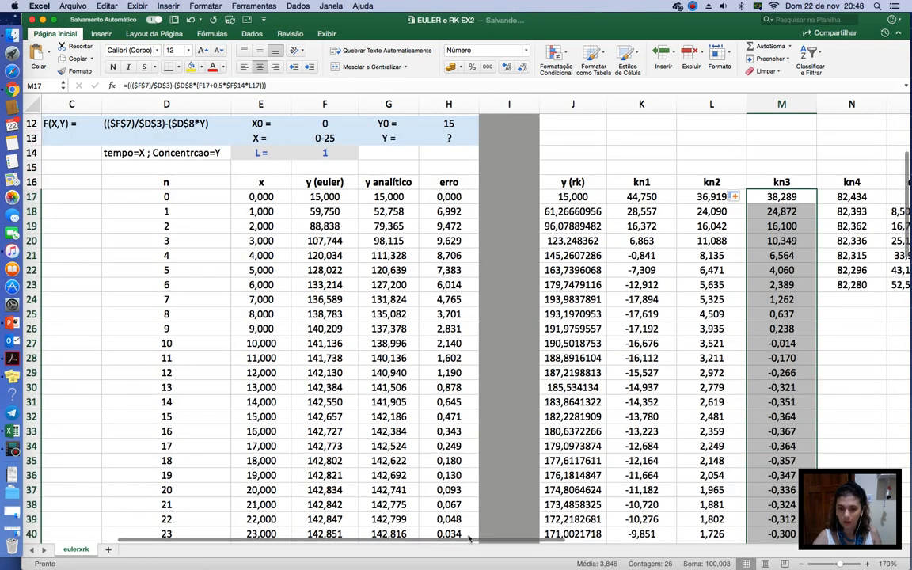
scroll(469, 538, up, 1)
scroll(469, 538, right, 5)
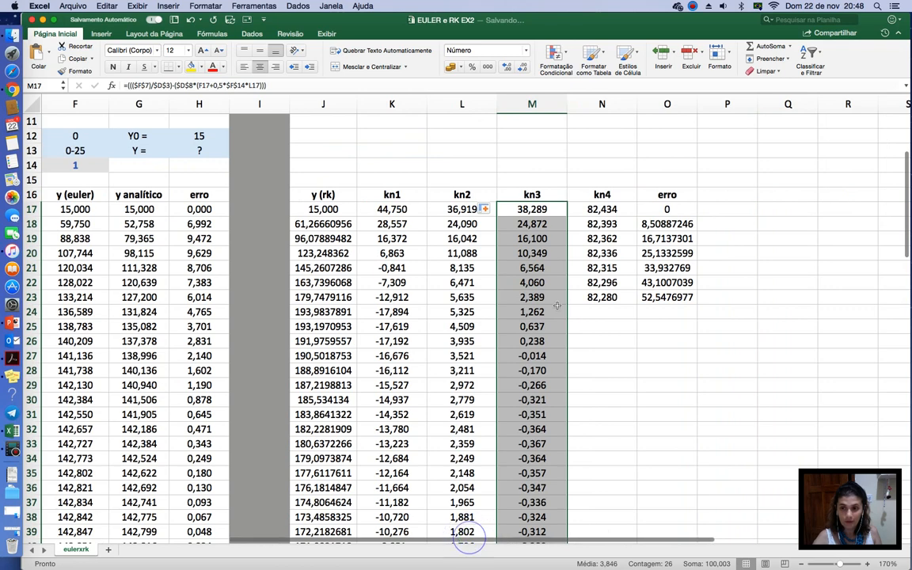
click(605, 210)
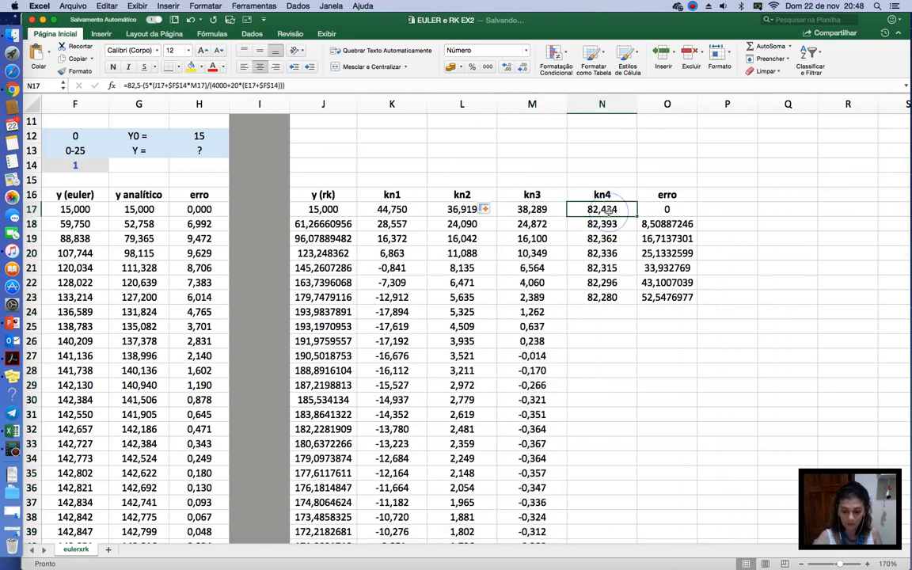
text(=)
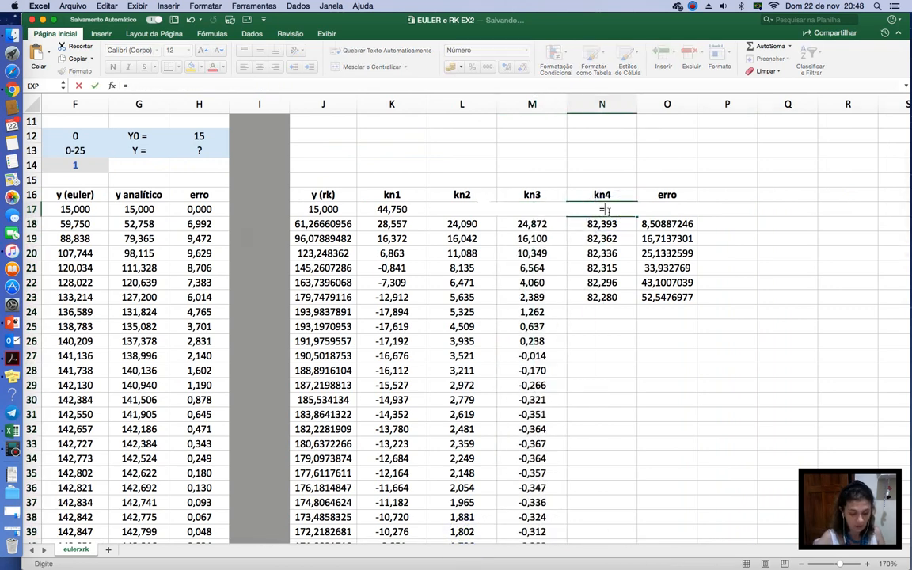
key(super+v)
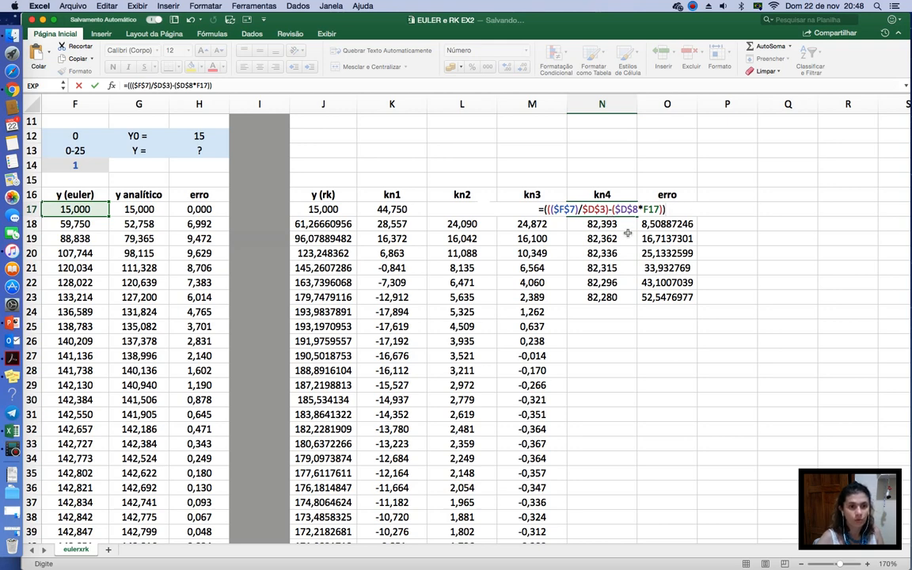
Enclose the F17 reference of the kn4 formula in N17 in its own pair of parentheses, as (F17)
click(197, 85)
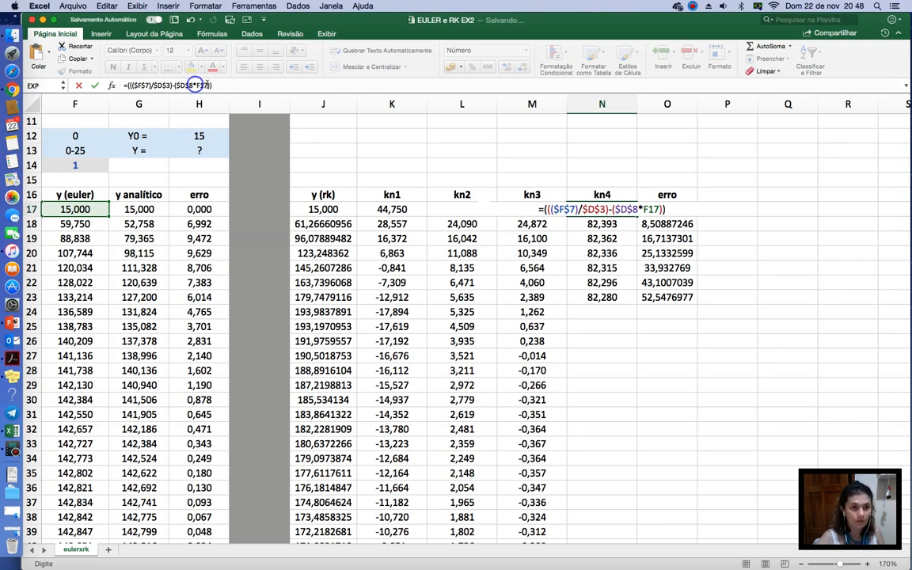
text(()
click(214, 85)
text())
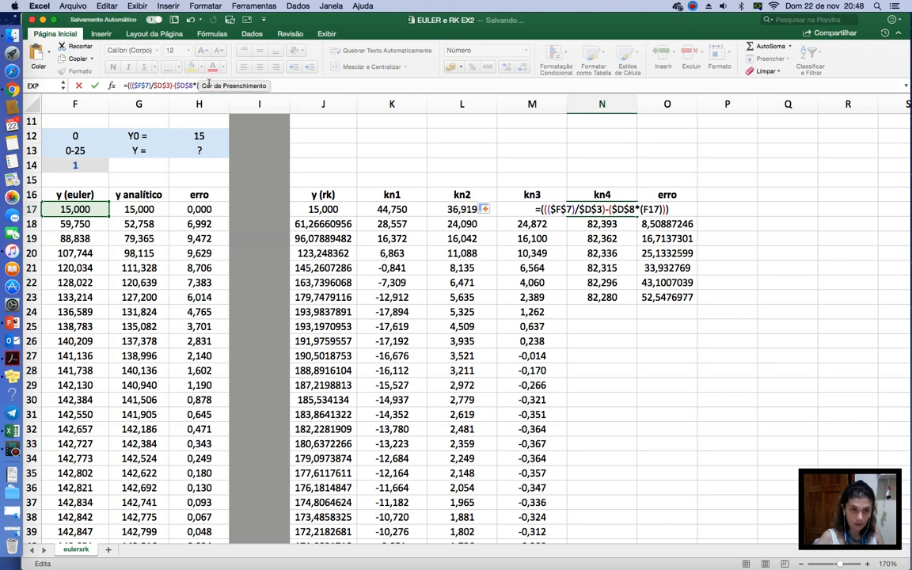
Extend the bracketed F17 term of the kn4 formula in N17 to (F17+$F$14*M17) and enter the formula
click(209, 86)
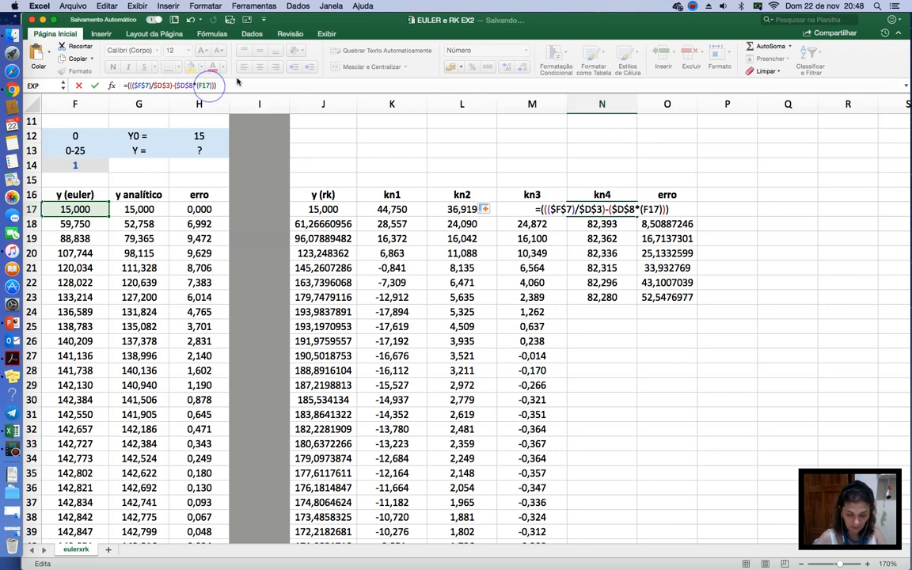
text(+)
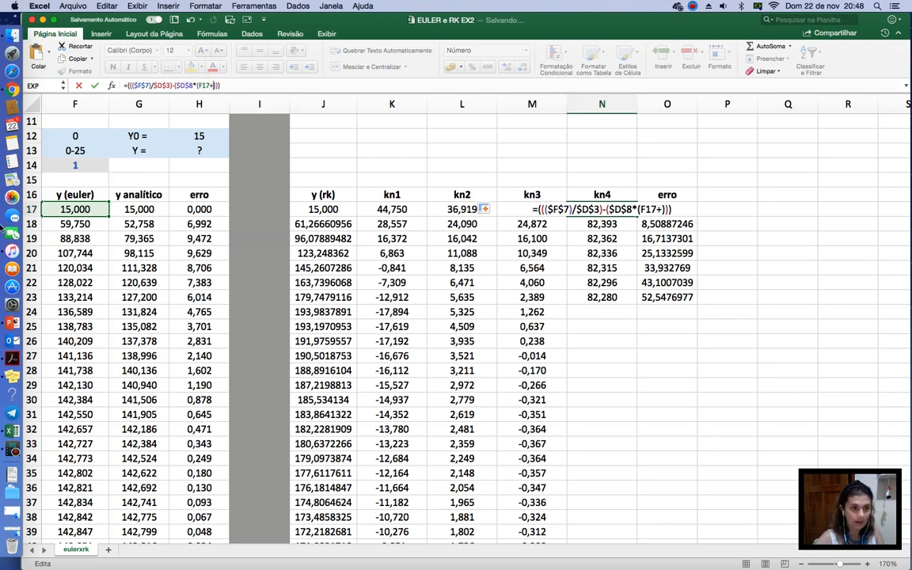
click(97, 164)
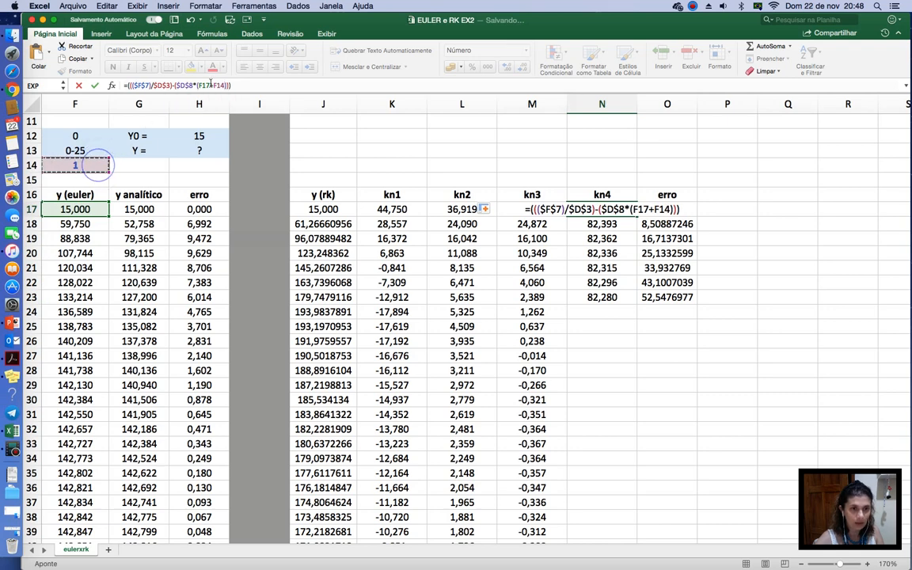
click(213, 86)
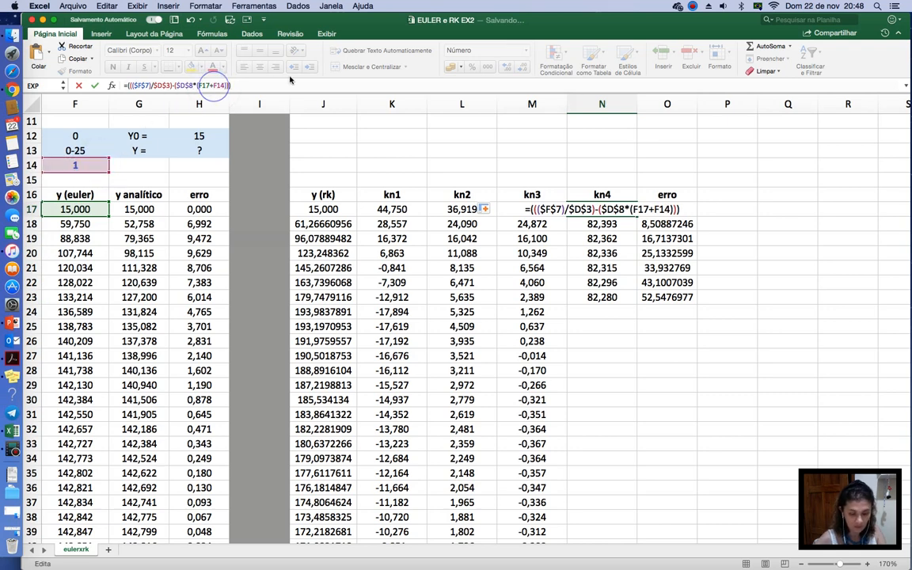
text($F$14)
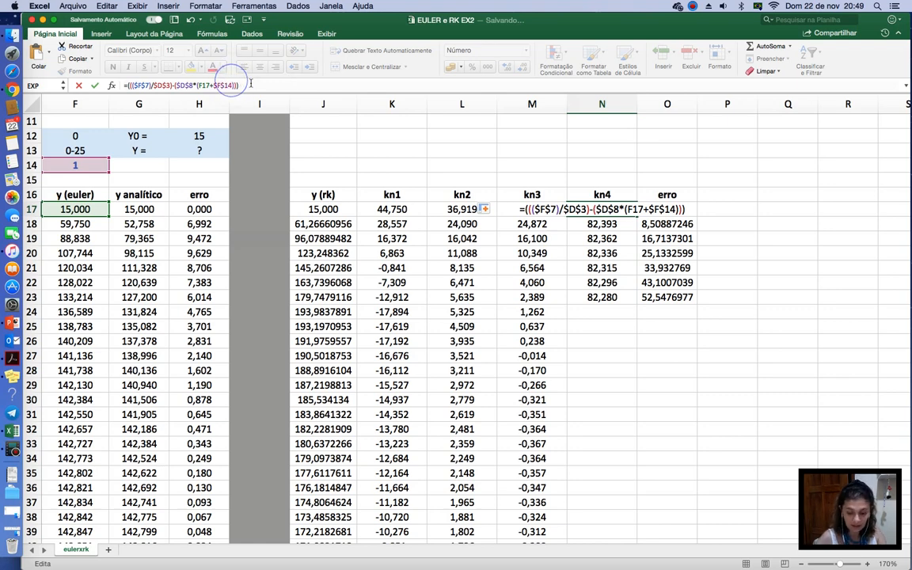
text(*)
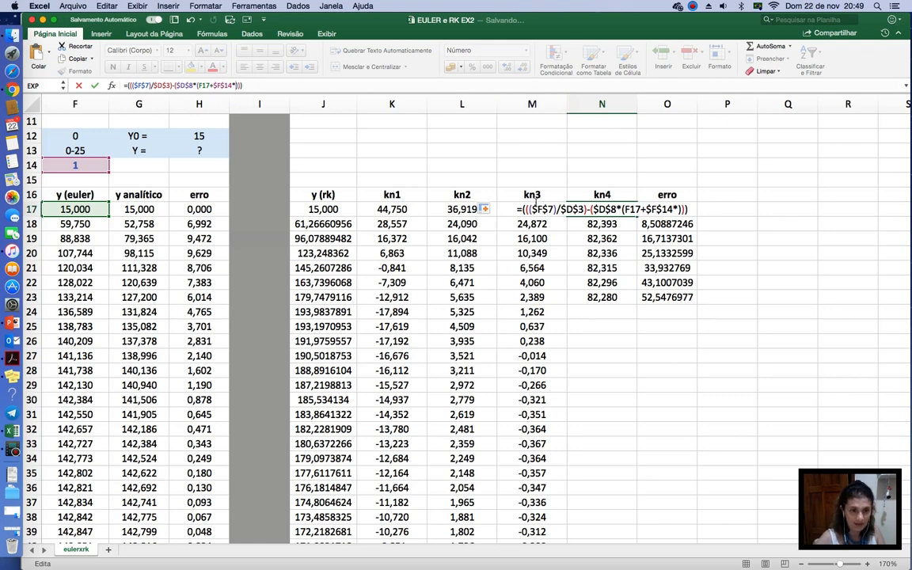
text(m)
key(BackSpace)
text(M1)
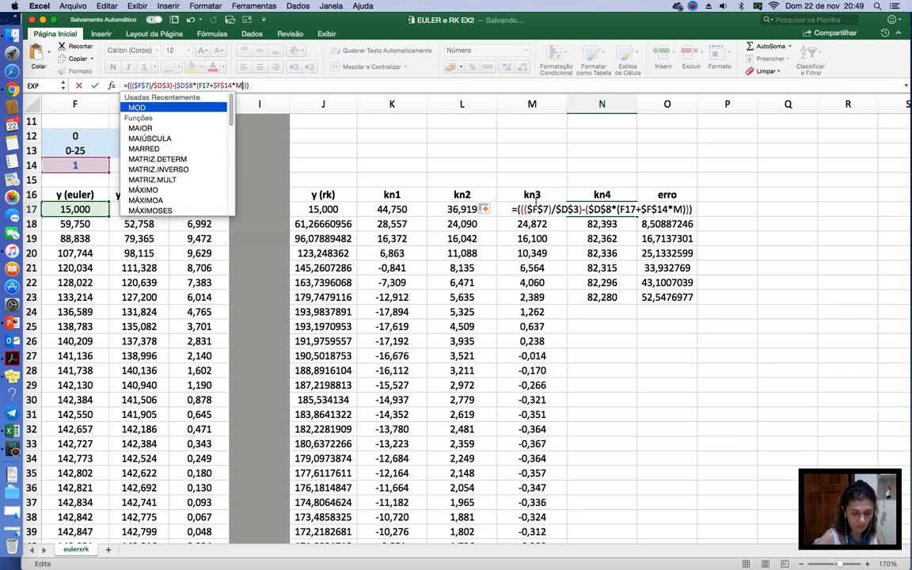
text(7)
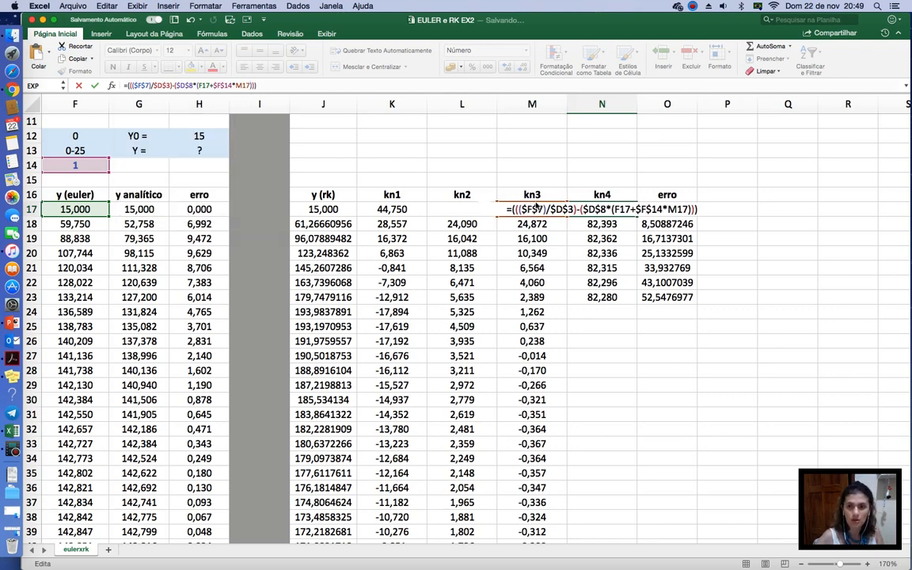
click(618, 232)
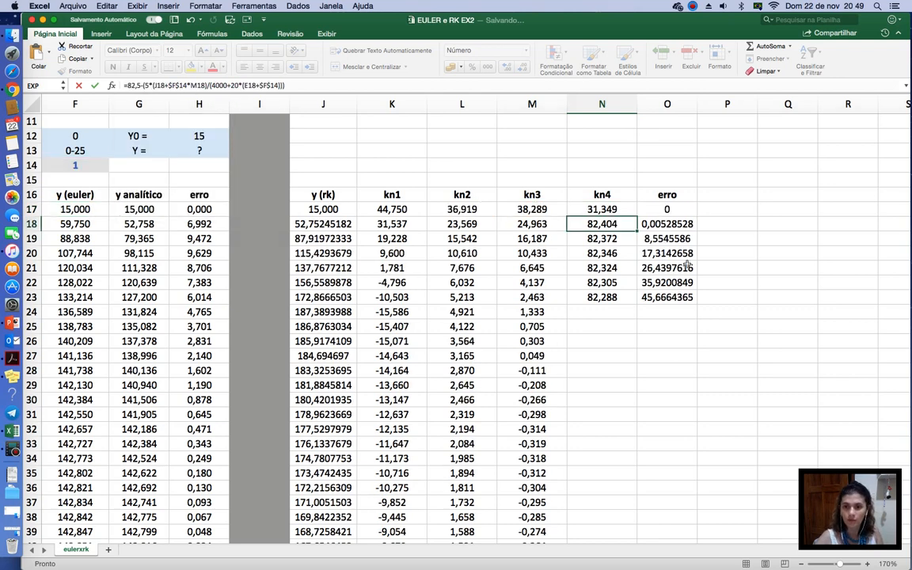
Fill the kn4 formula from N17 down to N42 and the Runge-Kutta error formula from O23 down to O42
click(623, 209)
drag(636, 215, 609, 503)
click(683, 225)
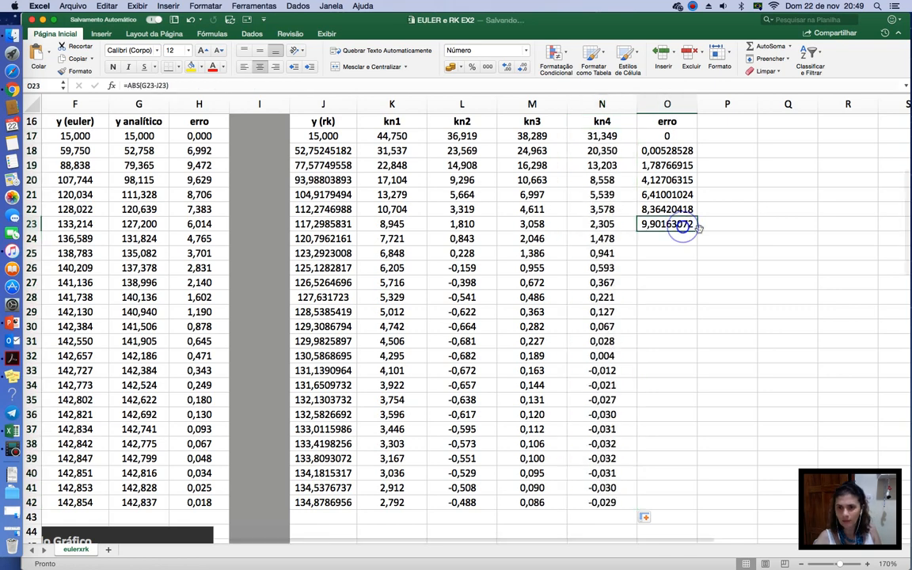
drag(698, 230, 684, 506)
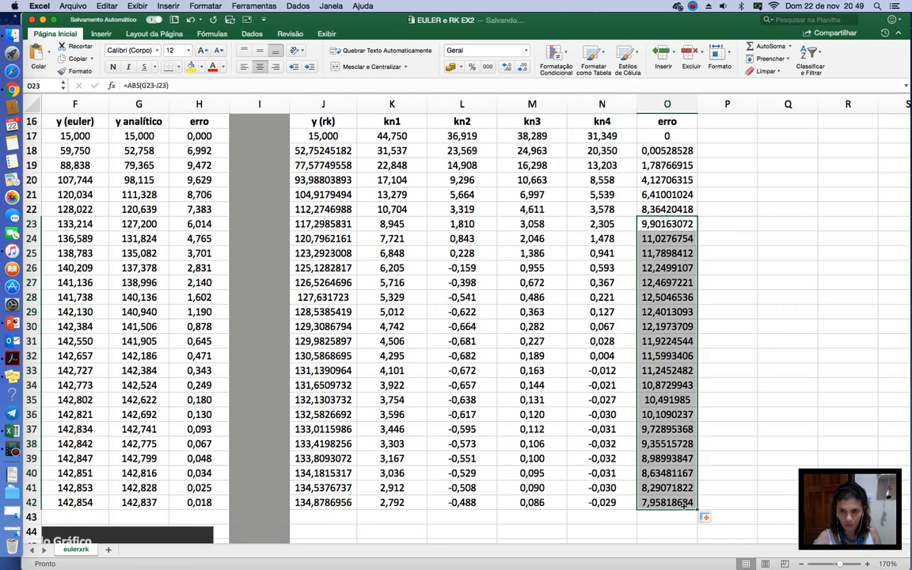
click(401, 284)
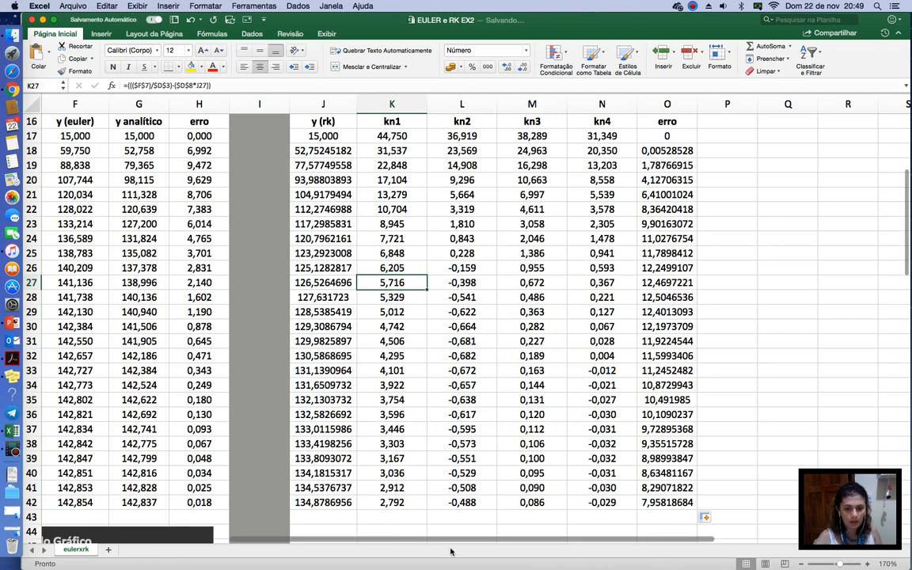
drag(461, 543, 367, 531)
click(564, 505)
scroll(565, 475, up, 2)
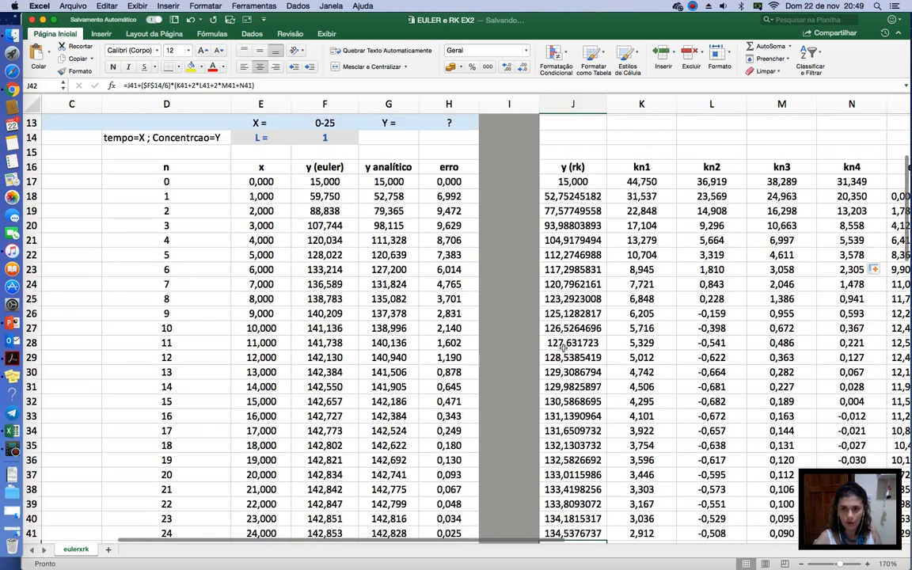
scroll(562, 346, down, 2)
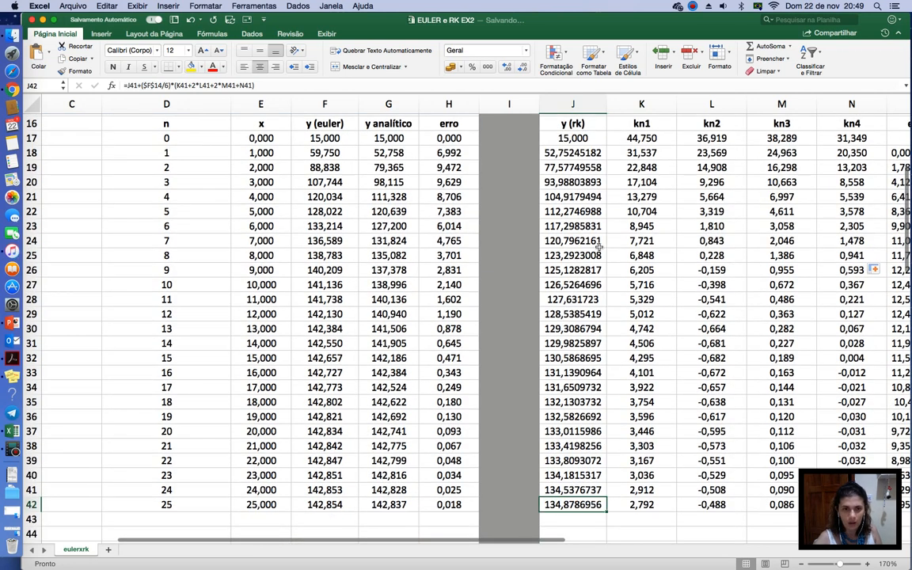
click(693, 7)
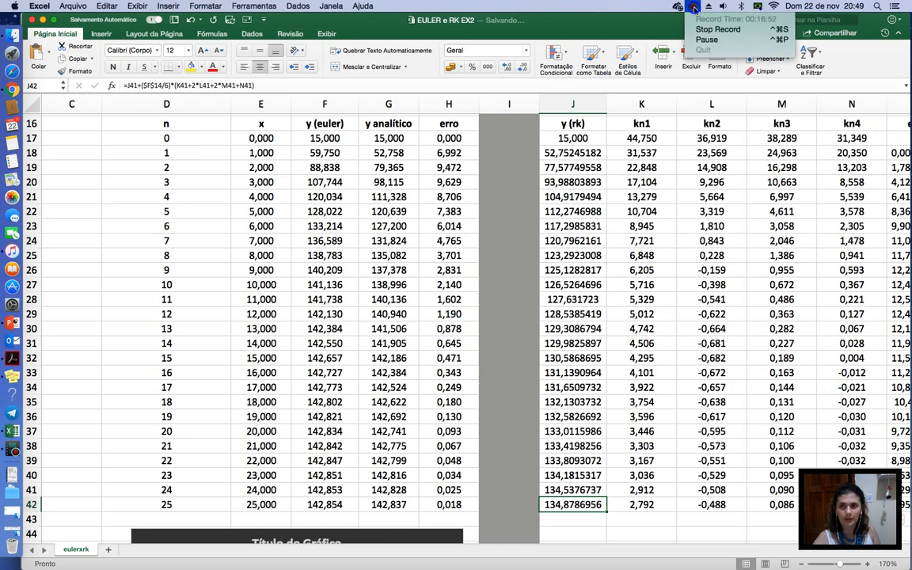
click(633, 38)
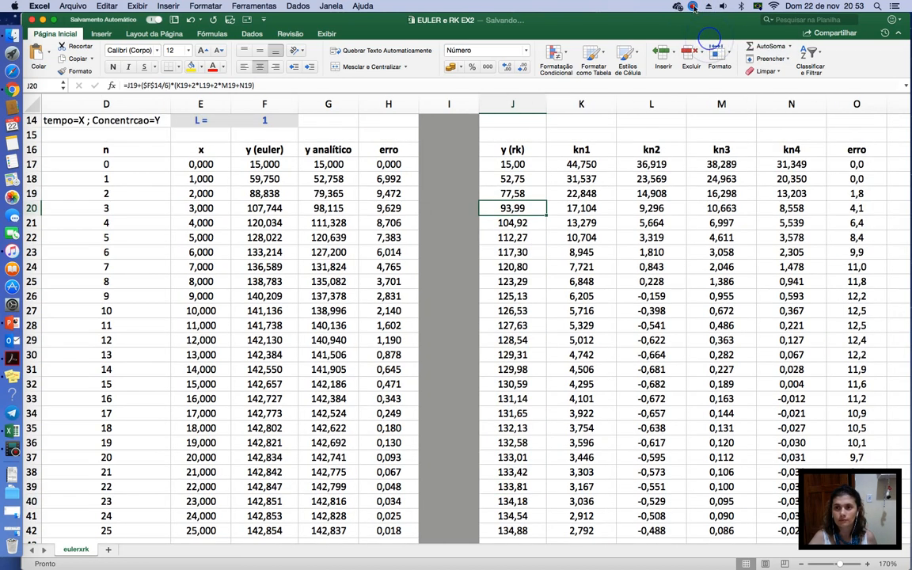
click(692, 7)
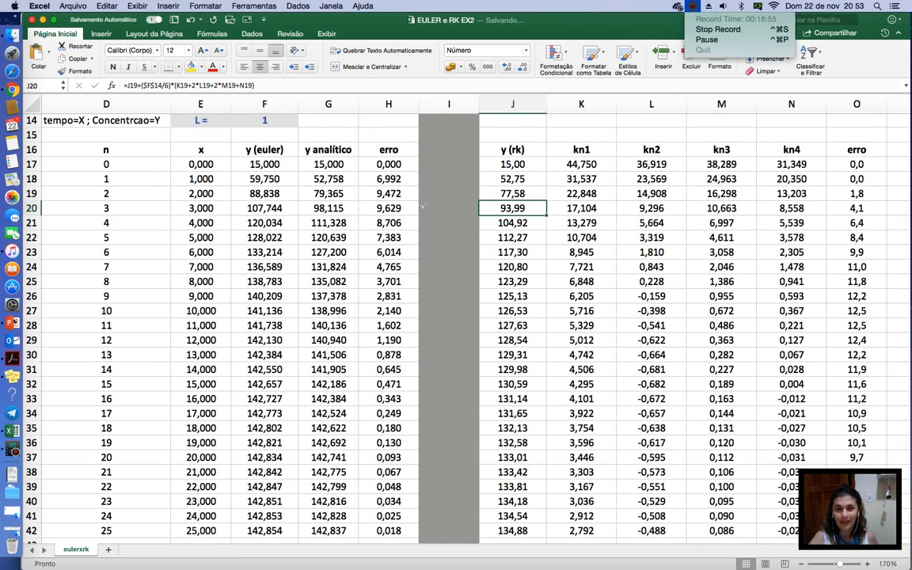
Add a third data series to the scatter chart below the tables, taking its name from the y (rk) header in J16
scroll(429, 380, down, 10)
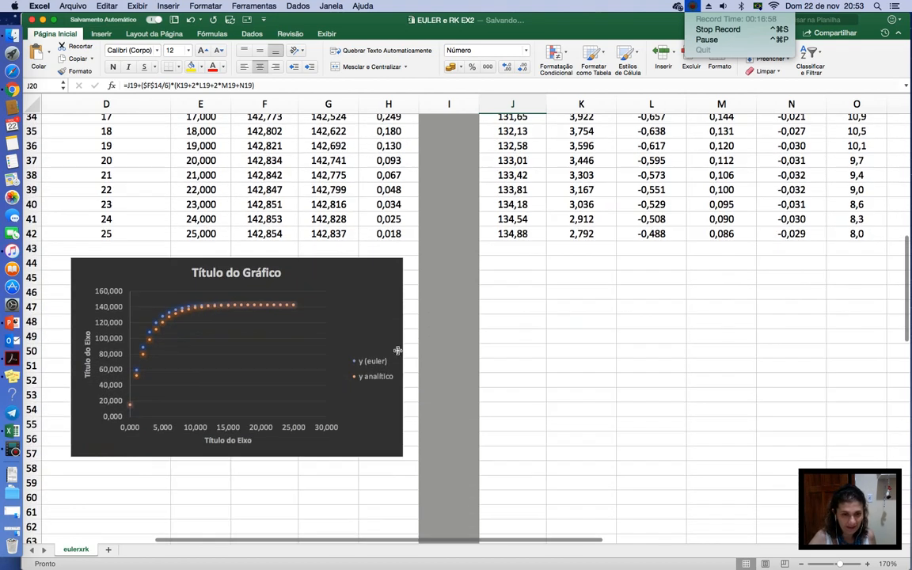
click(272, 306)
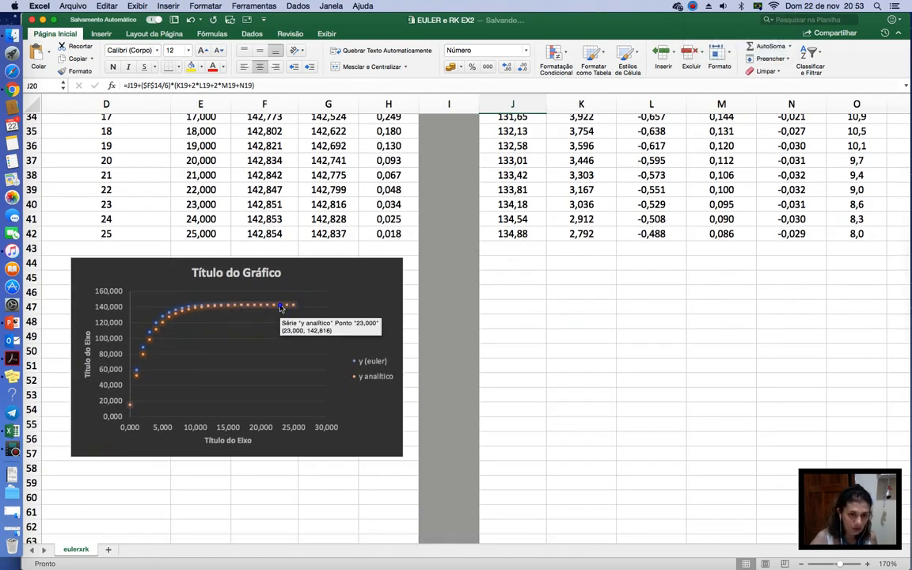
click(277, 306)
right_click(253, 306)
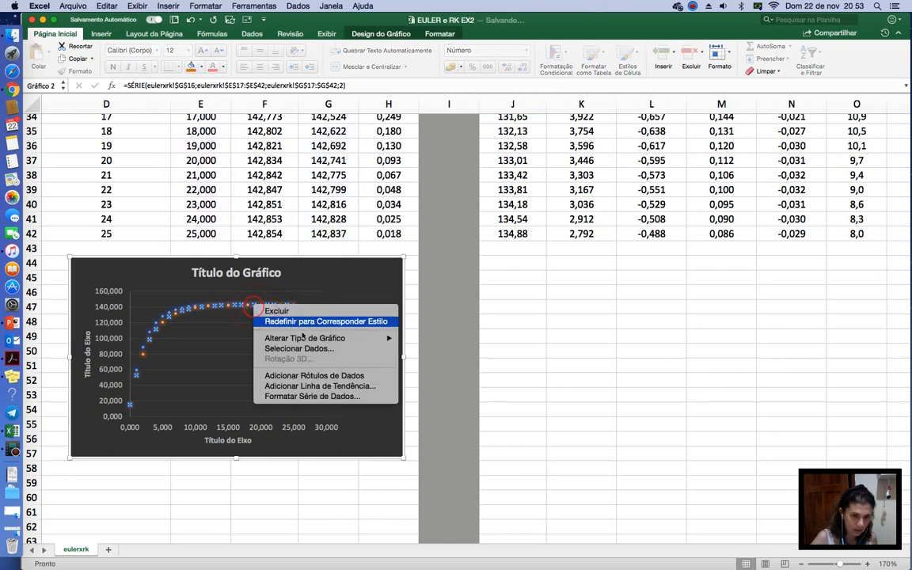
click(304, 348)
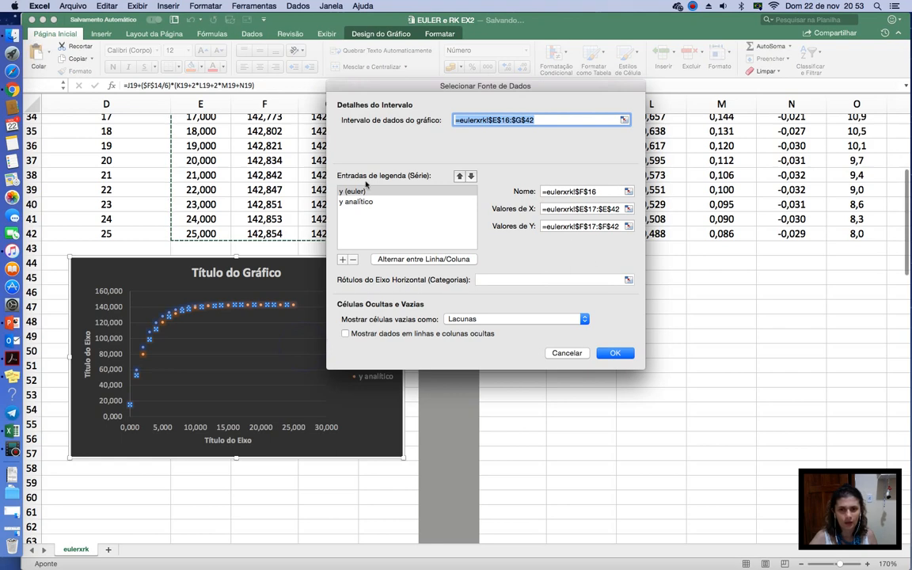
click(342, 260)
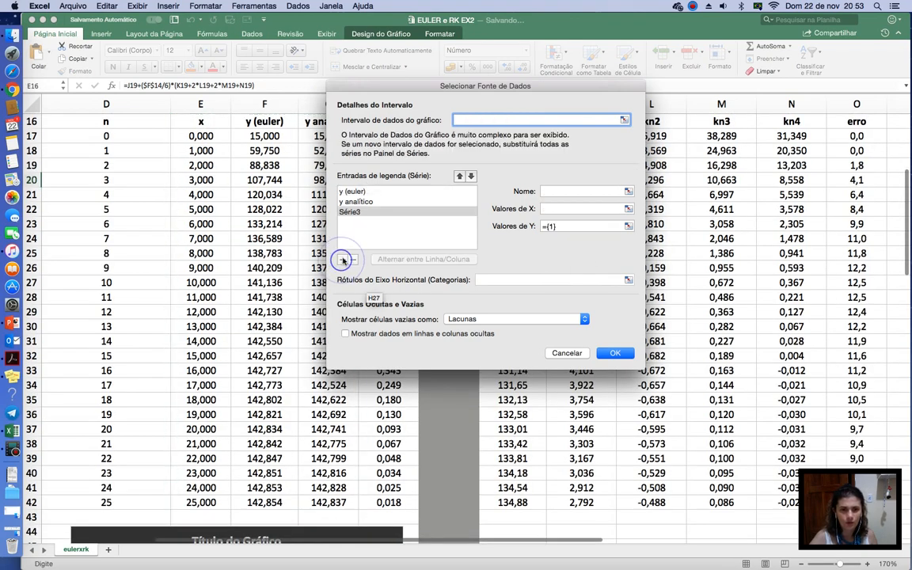
click(553, 192)
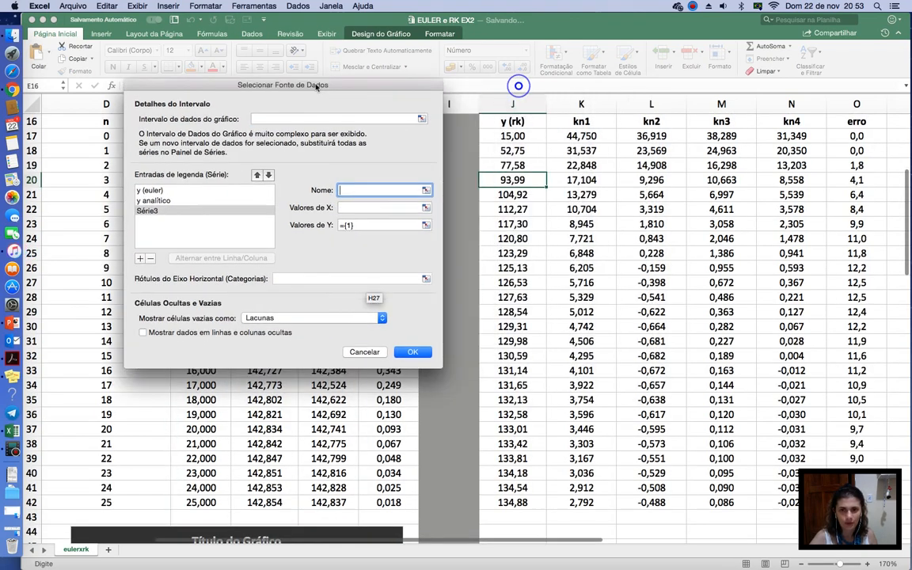
click(525, 120)
Give the y (rk) series the X values E17:E42 and the Y values J17:J42, and apply the chart data
click(363, 206)
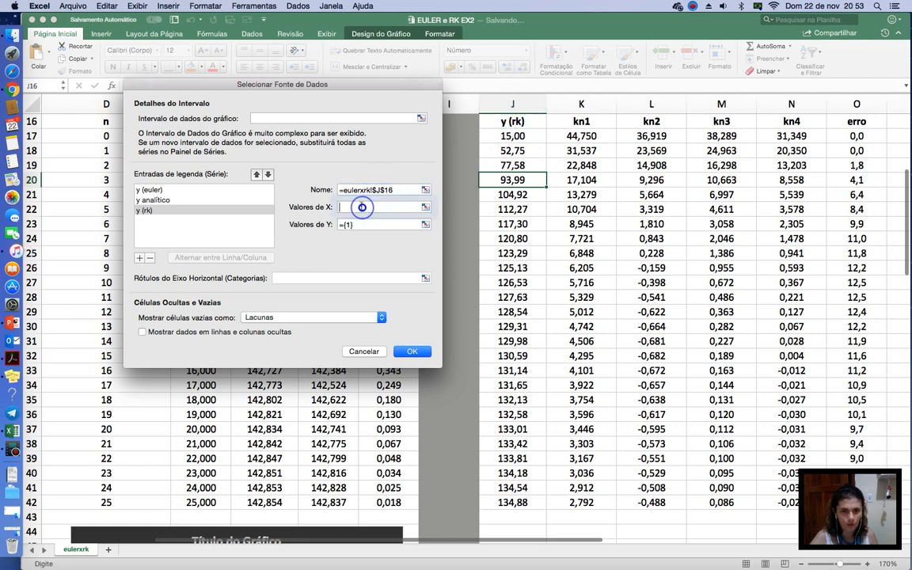
click(207, 135)
drag(219, 135, 202, 501)
click(618, 220)
key(BackSpace)
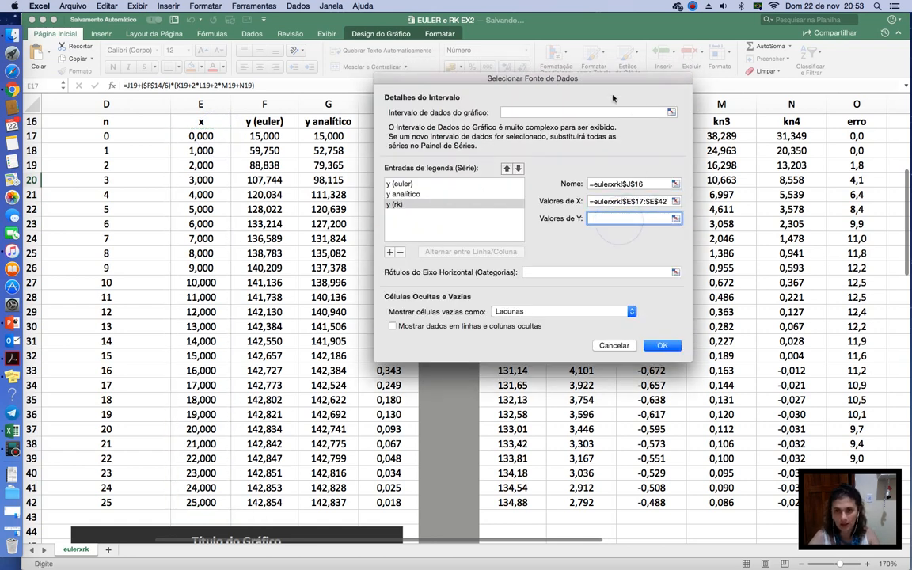
drag(607, 78, 294, 74)
drag(515, 137, 515, 505)
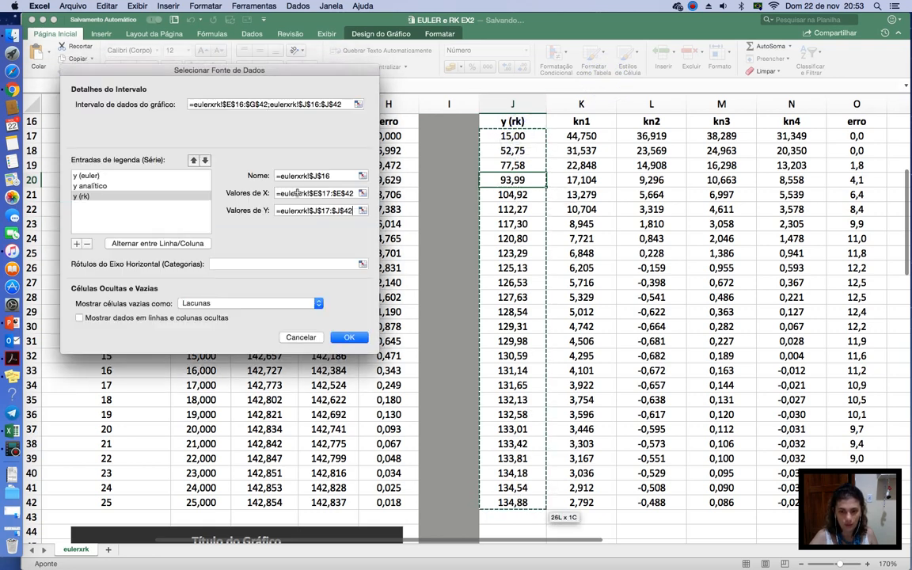
click(355, 339)
Examine the three series in the scatter chart below the tables and review the kn4 formula in N17
scroll(348, 332, down, 5)
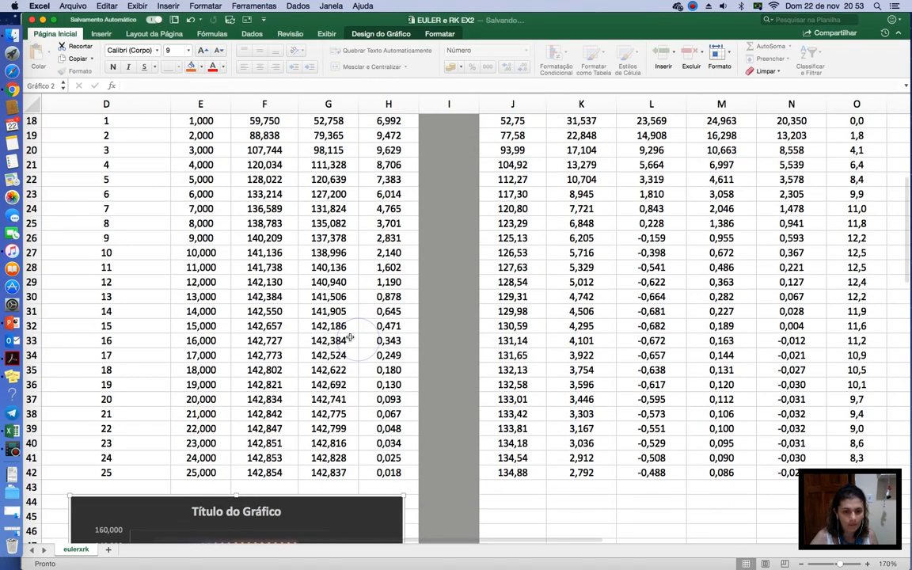
scroll(305, 330, down, 1)
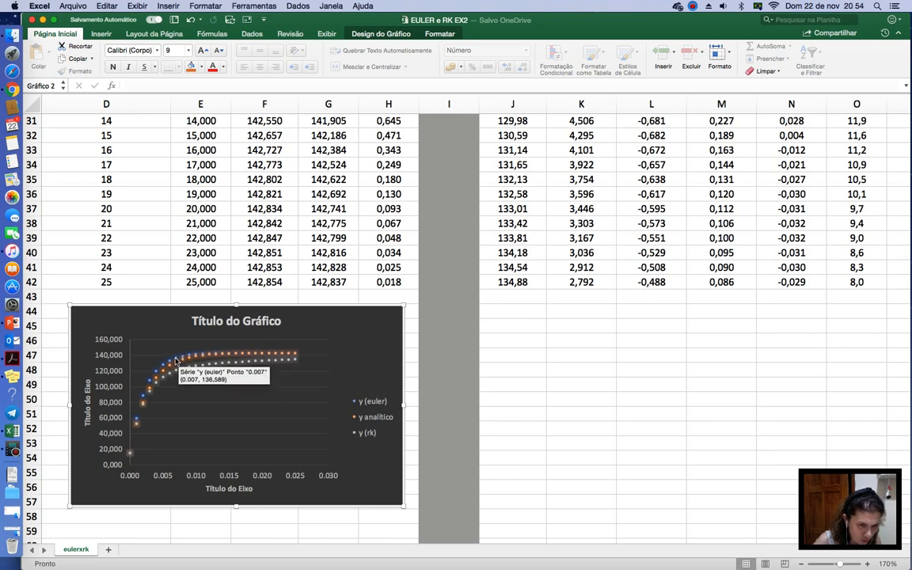
scroll(601, 333, up, 5)
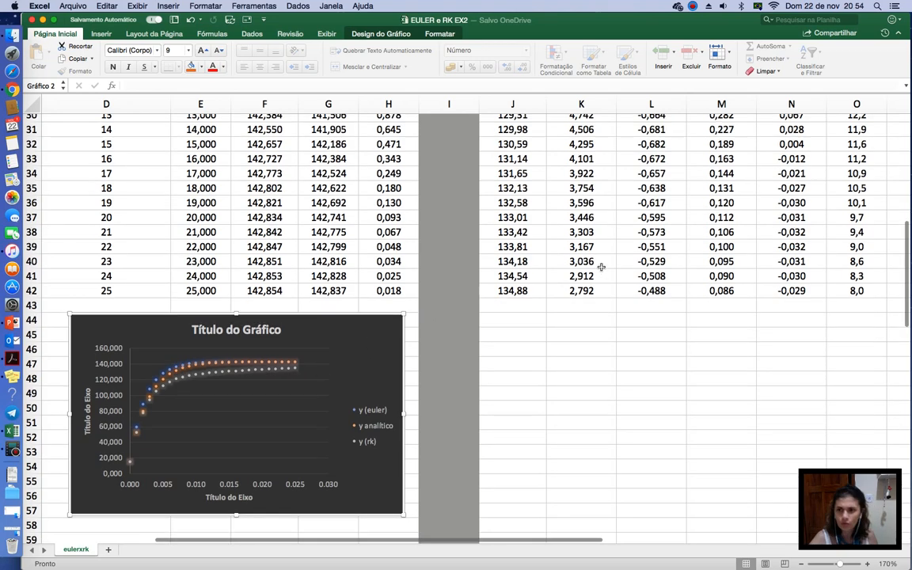
scroll(585, 257, up, 10)
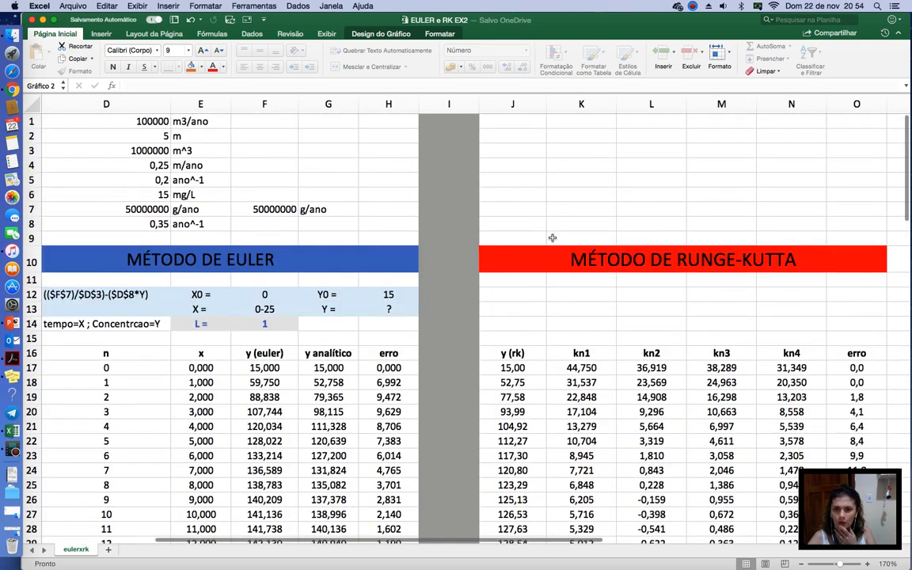
scroll(553, 267, down, 3)
scroll(557, 266, down, 3)
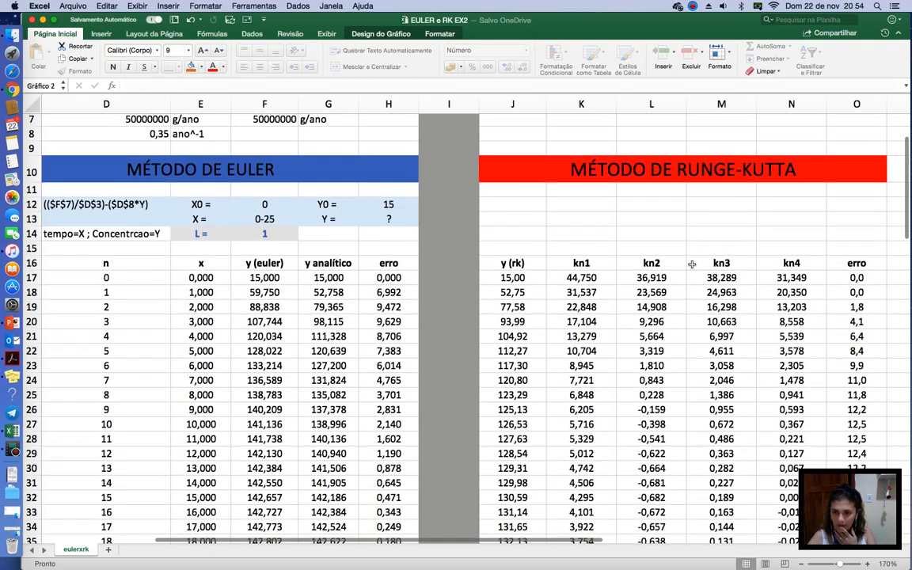
click(792, 278)
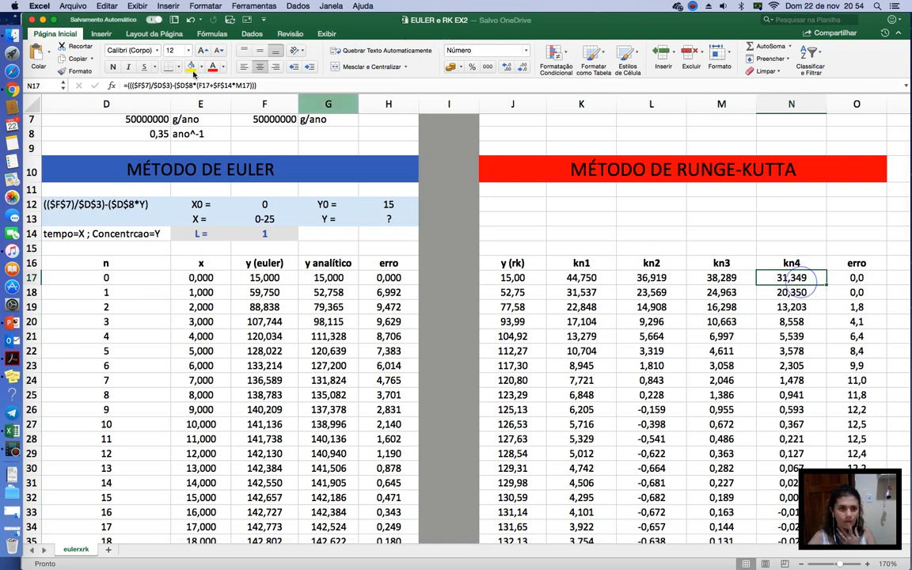
click(231, 84)
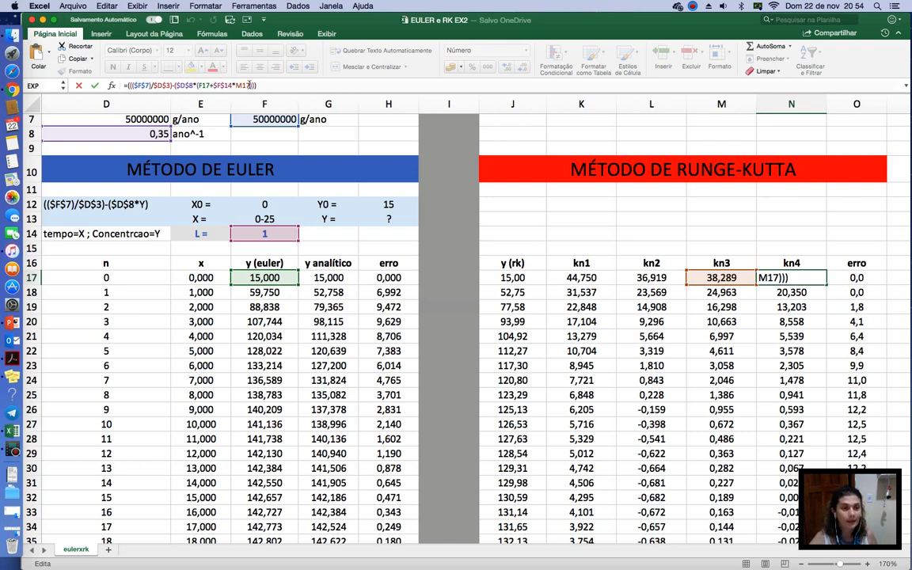
click(233, 85)
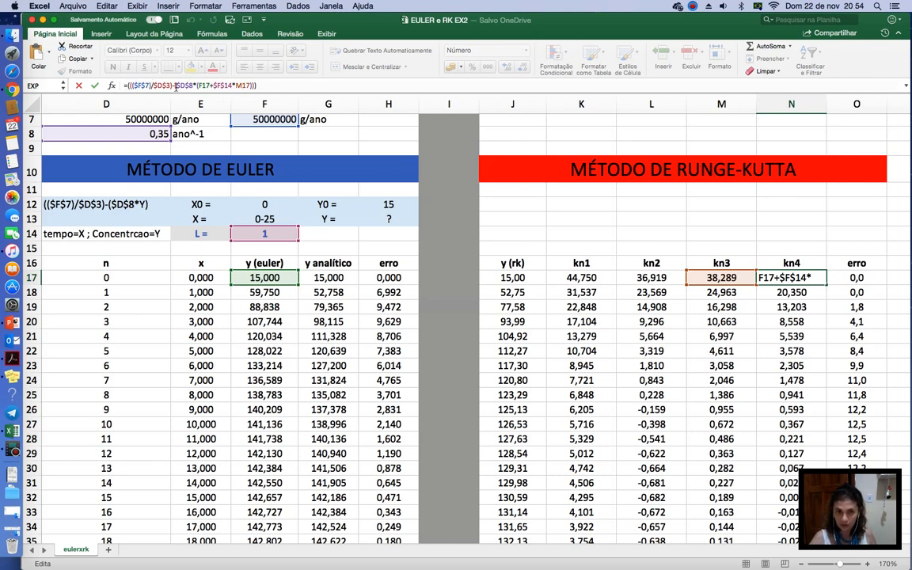
key(Return)
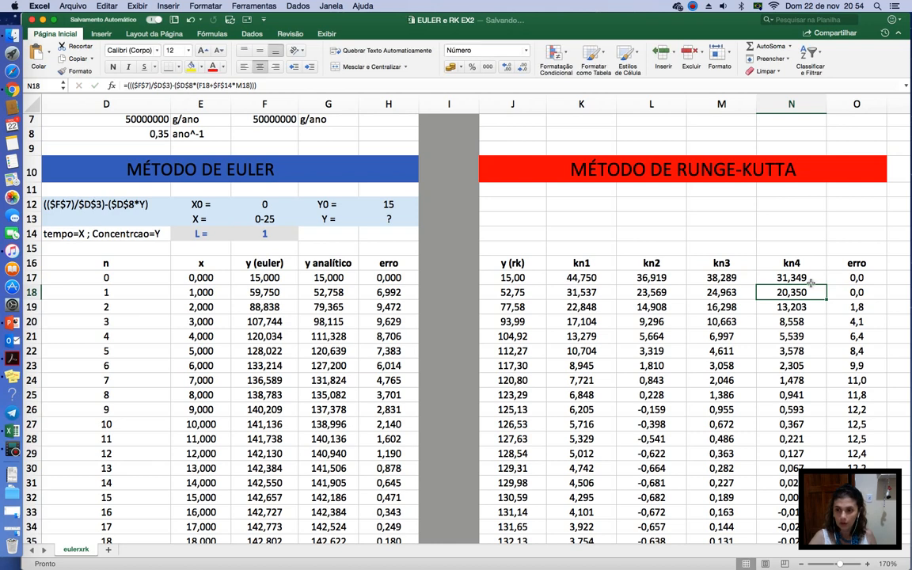
Review the kn3, kn2 and kn1 formulas in M17, L17 and K17 and the cells they reference
click(724, 277)
double_click(725, 277)
click(277, 85)
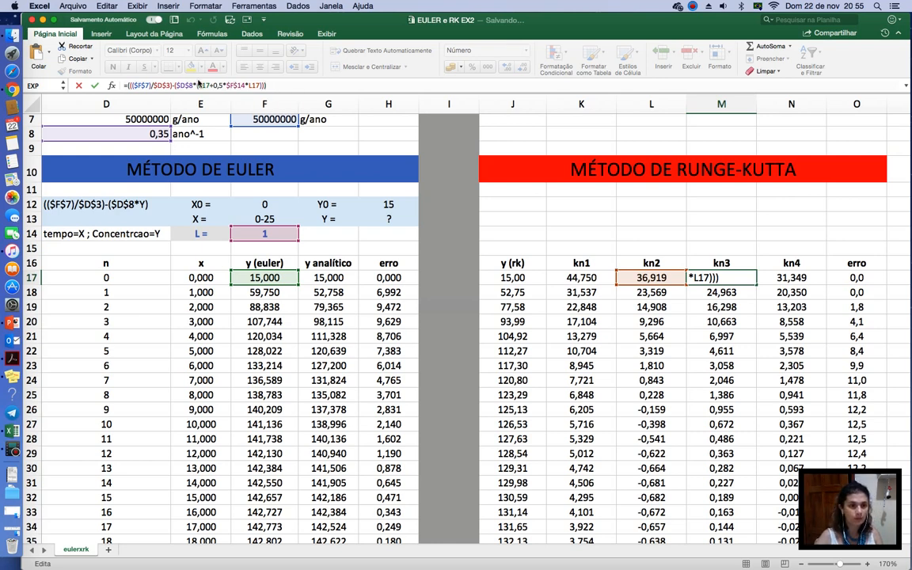
key(Return)
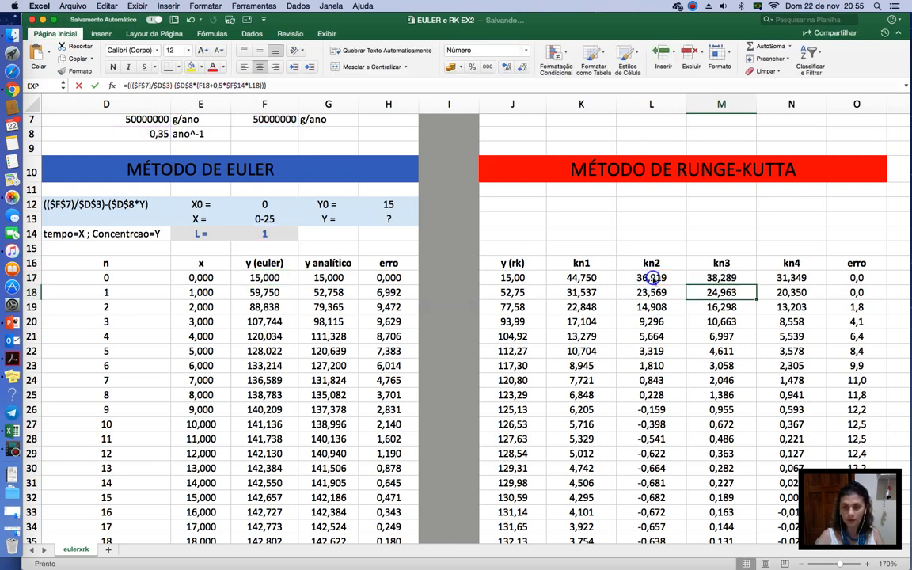
click(651, 278)
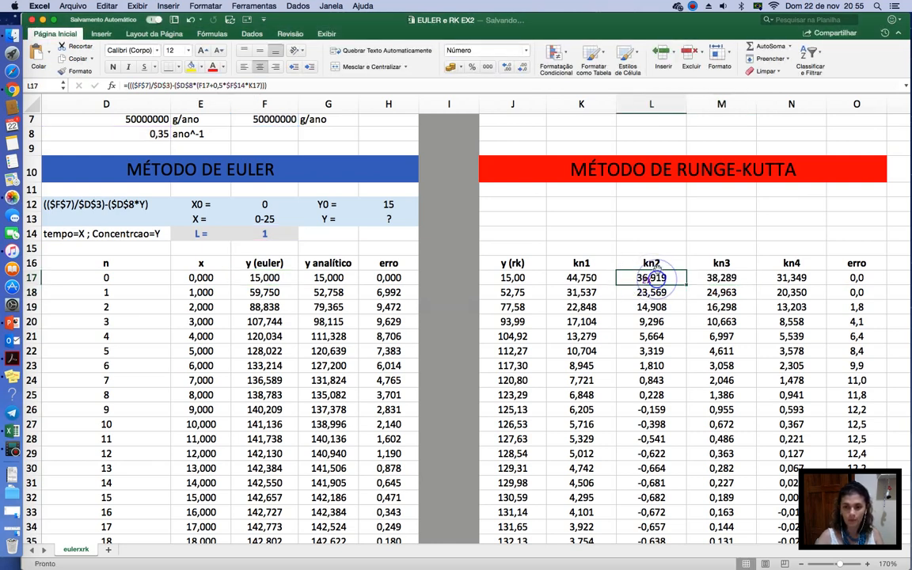
double_click(651, 277)
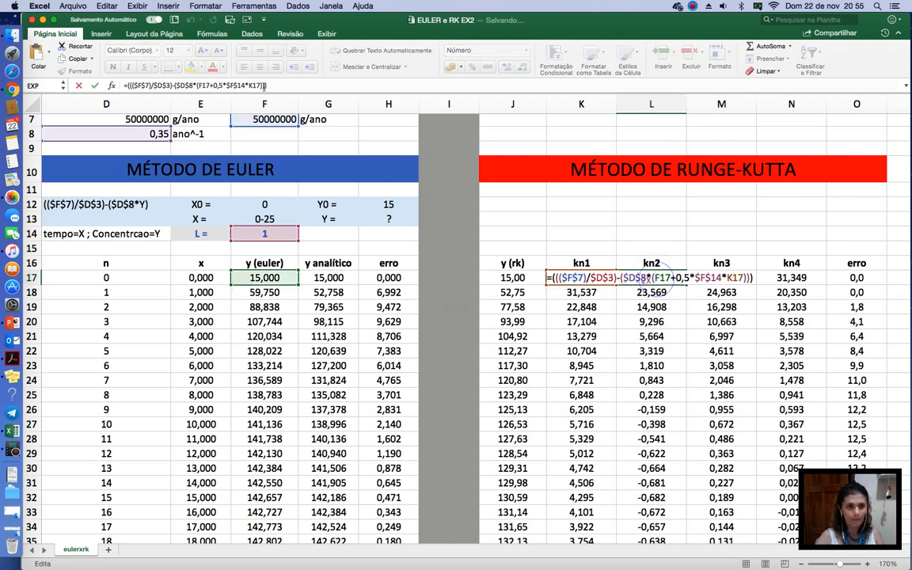
click(264, 86)
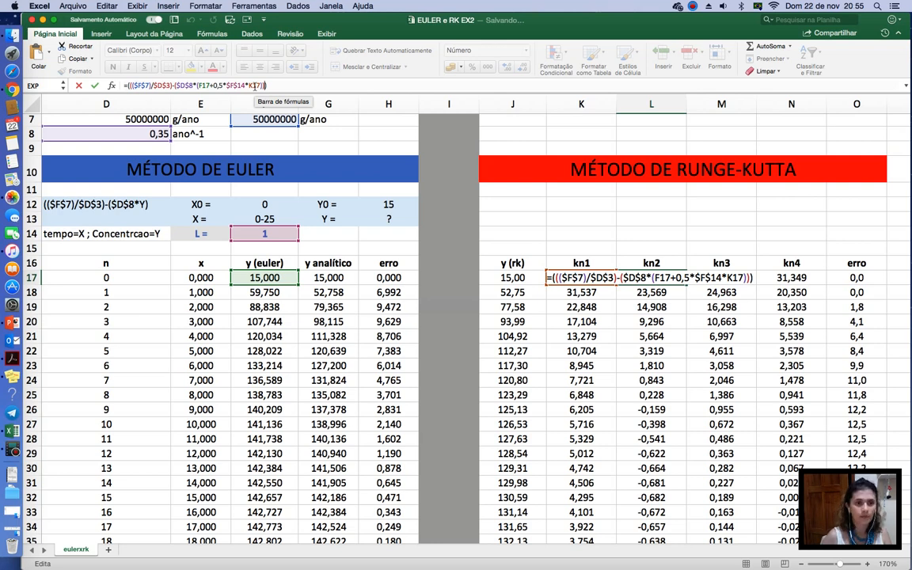
key(Return)
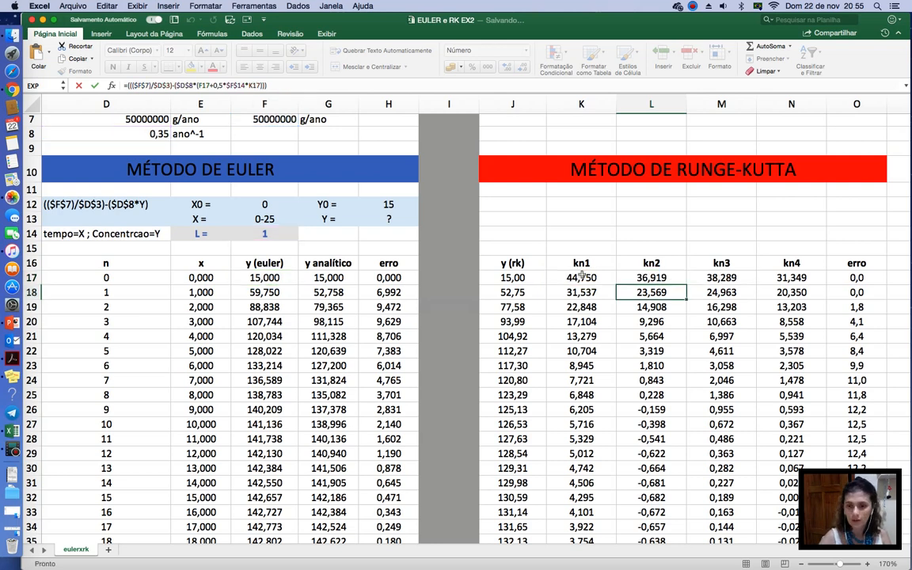
click(581, 277)
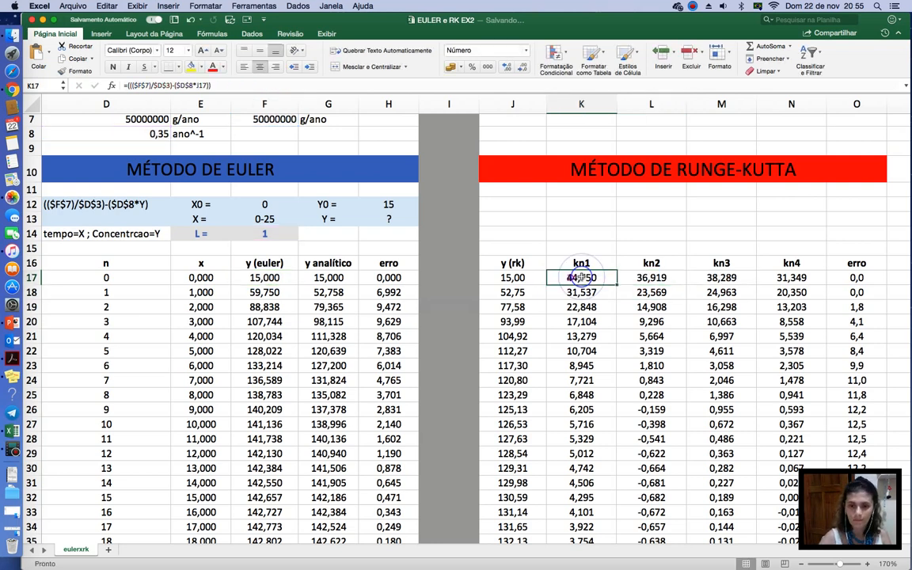
click(216, 85)
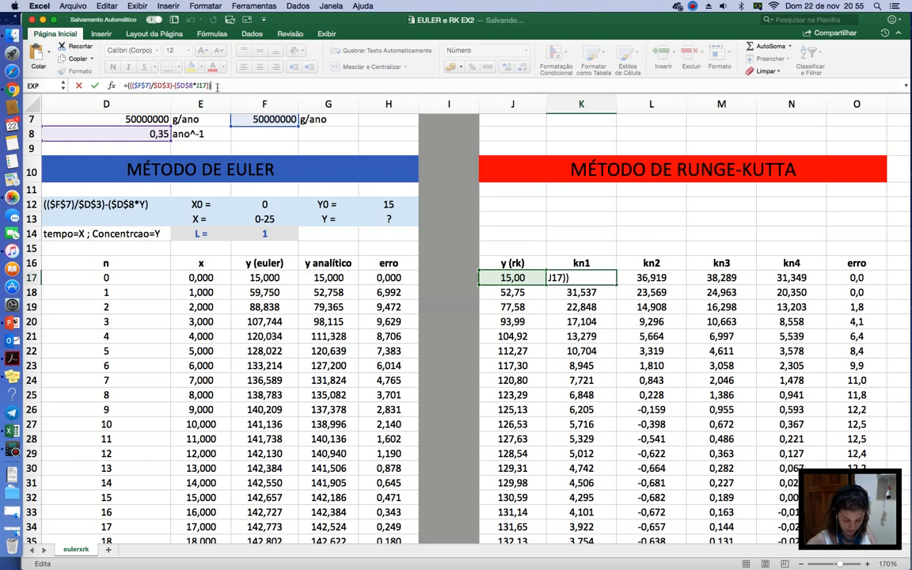
key(Return)
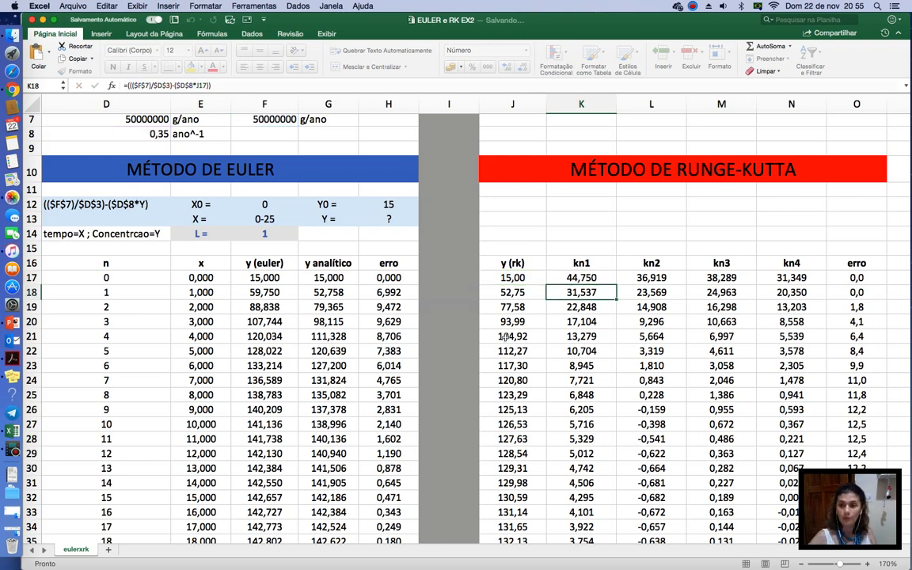
Open the title of the scatter chart for editing and select all of its placeholder text
scroll(519, 313, down, 5)
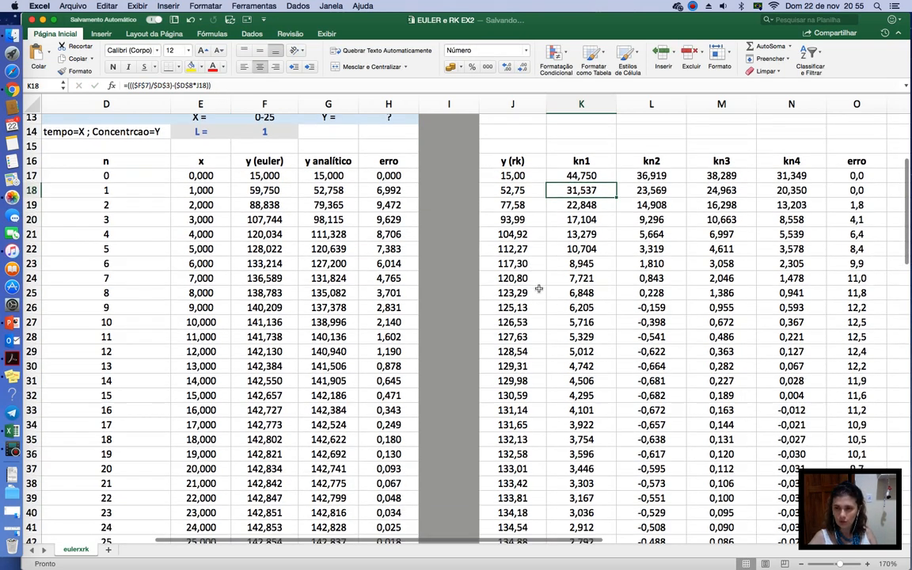
scroll(538, 289, down, 3)
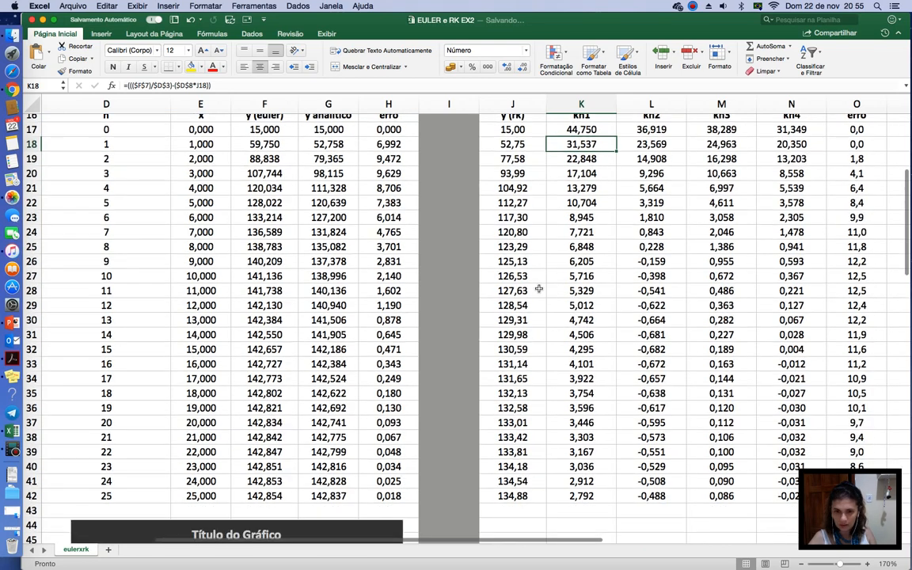
scroll(539, 289, down, 12)
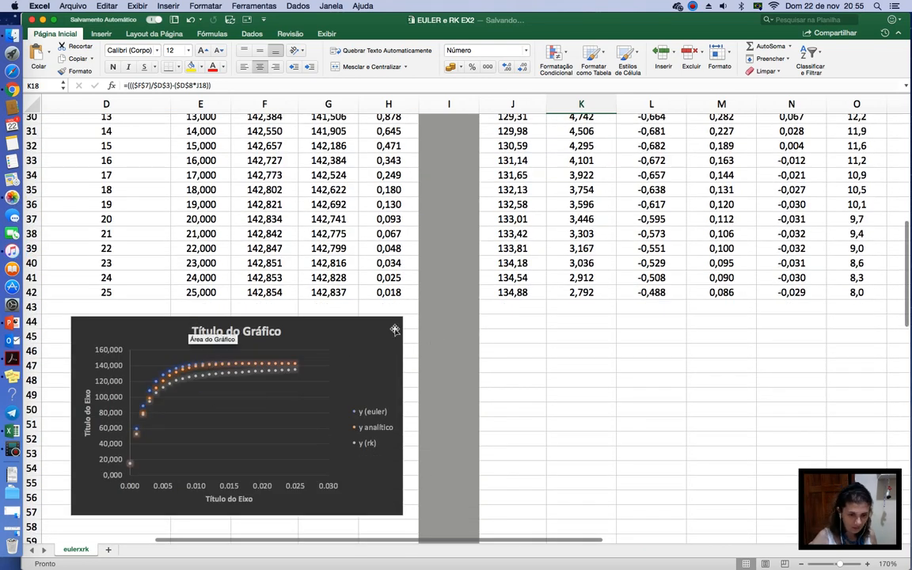
click(223, 332)
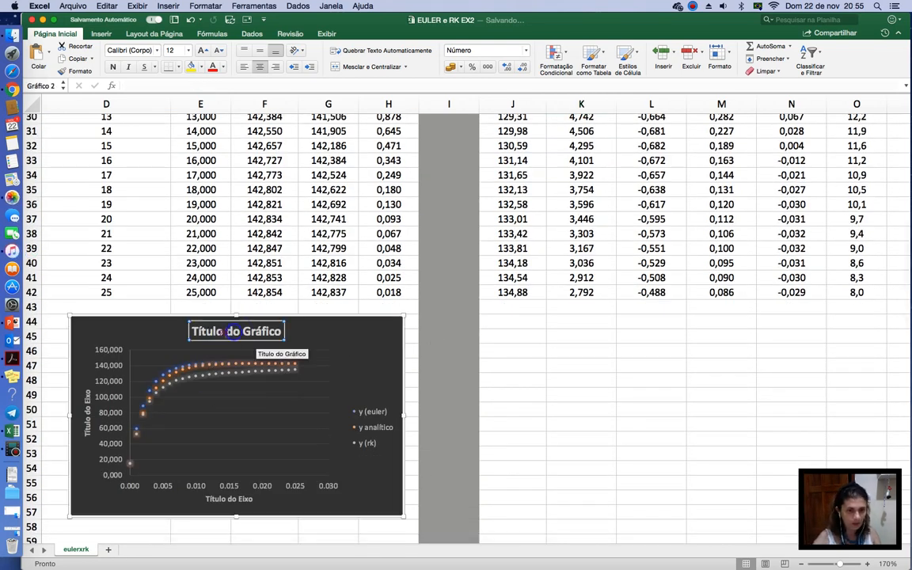
triple_click(235, 332)
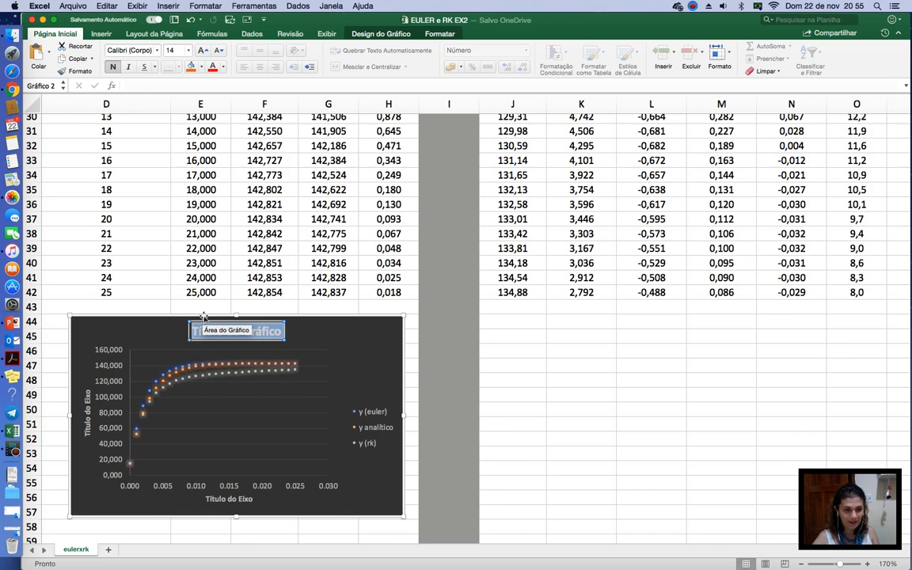
click(692, 7)
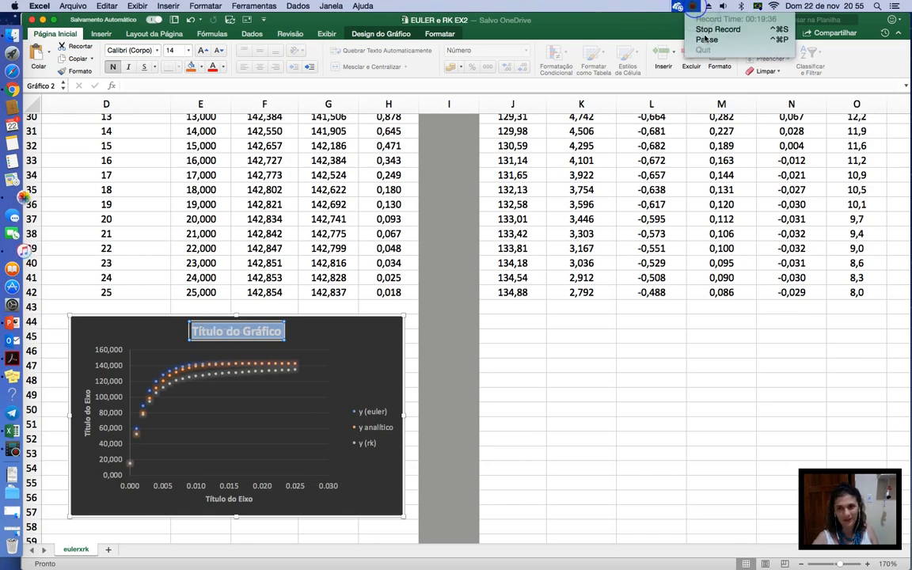
click(694, 9)
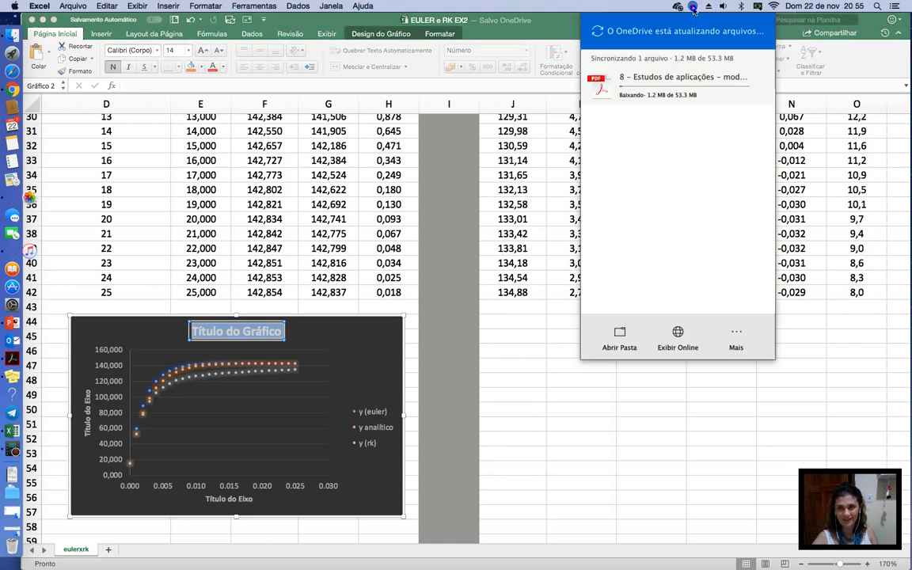